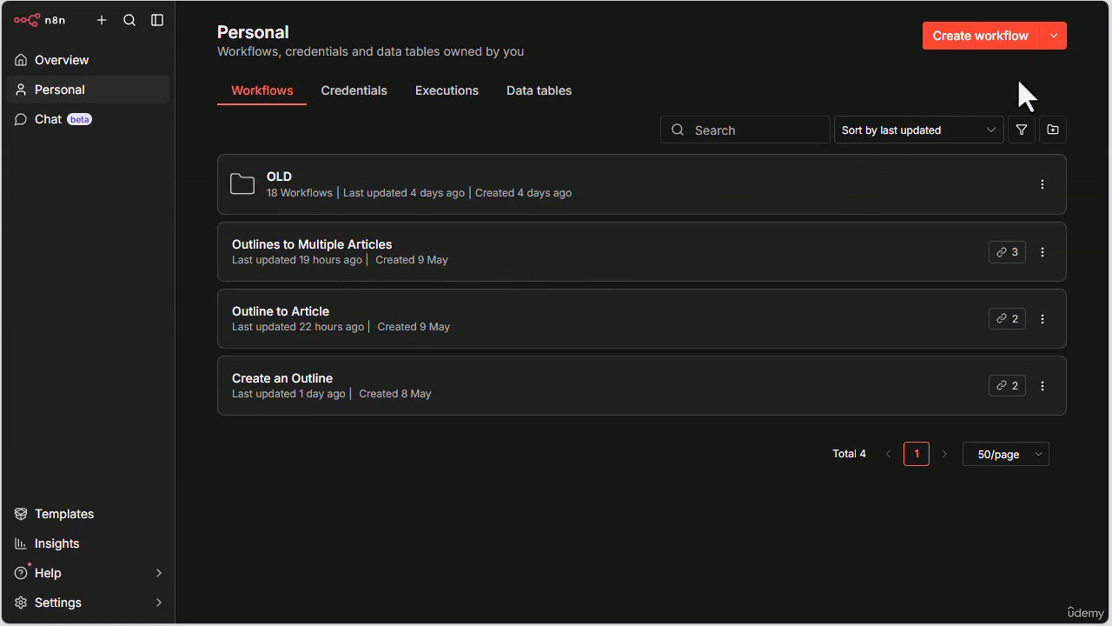
# Step: Start a new credential of the Wordpress API type from the Personal space
pyautogui.click(1054, 36)
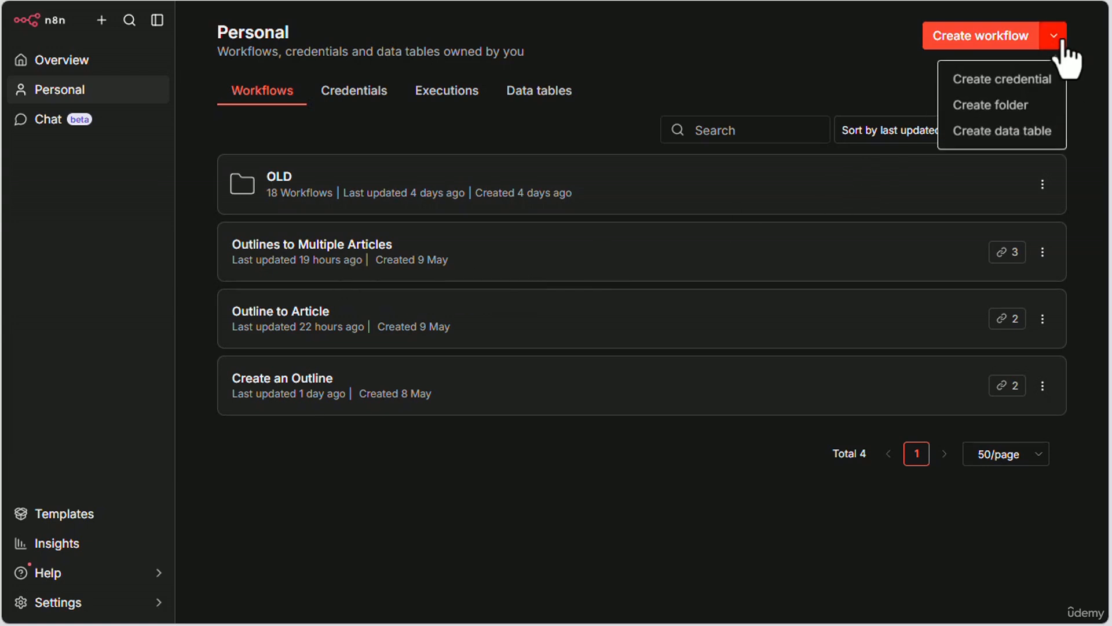
pyautogui.click(1020, 82)
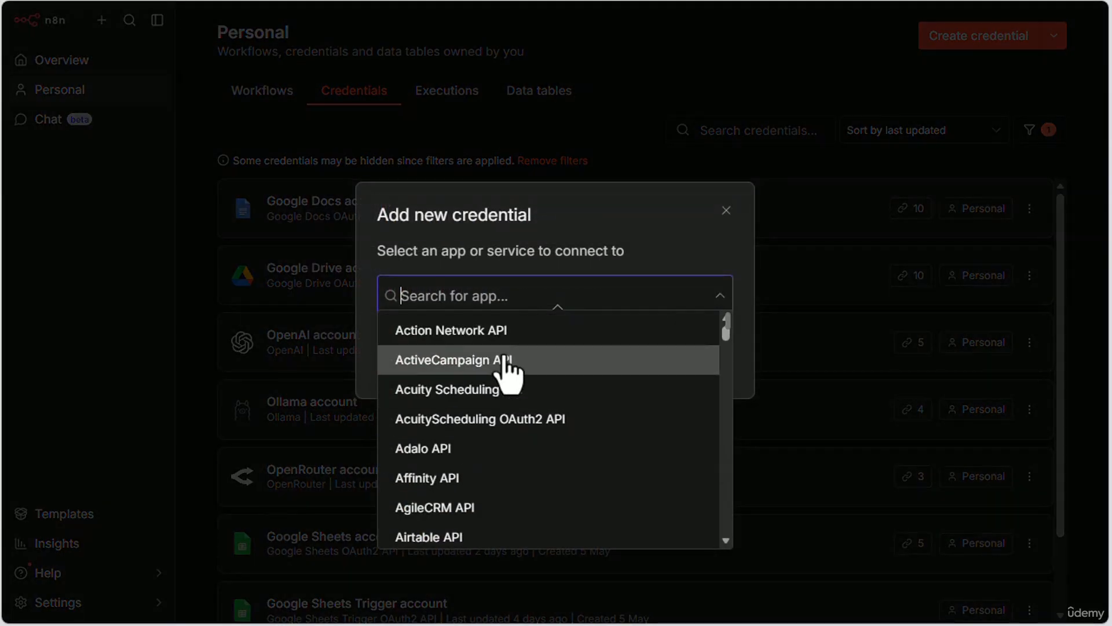
pyautogui.write('wor')
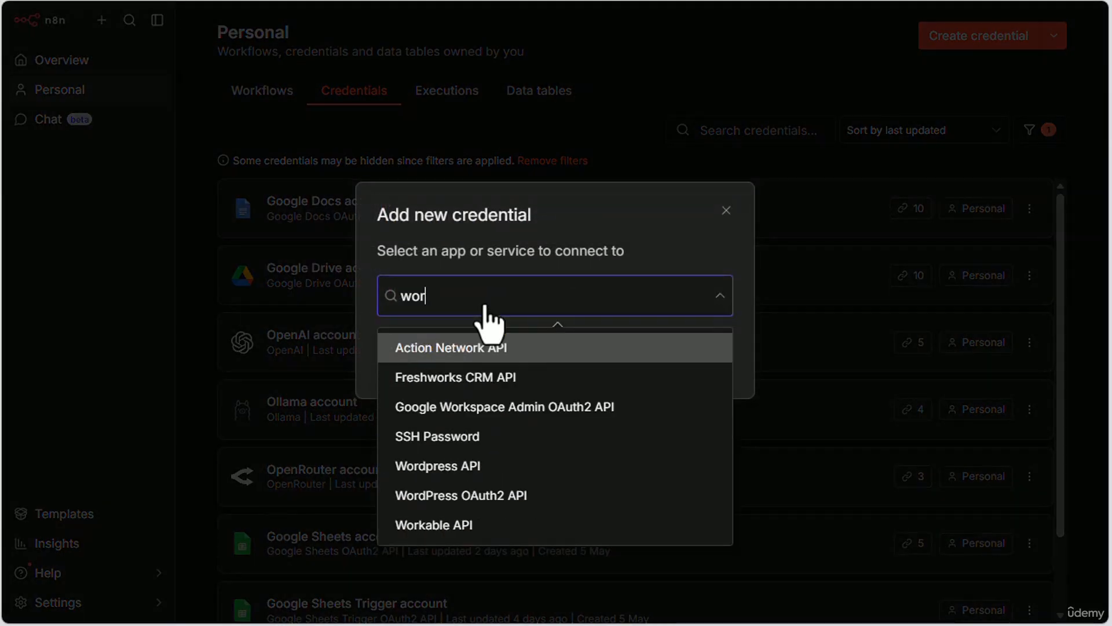
pyautogui.write('dpres')
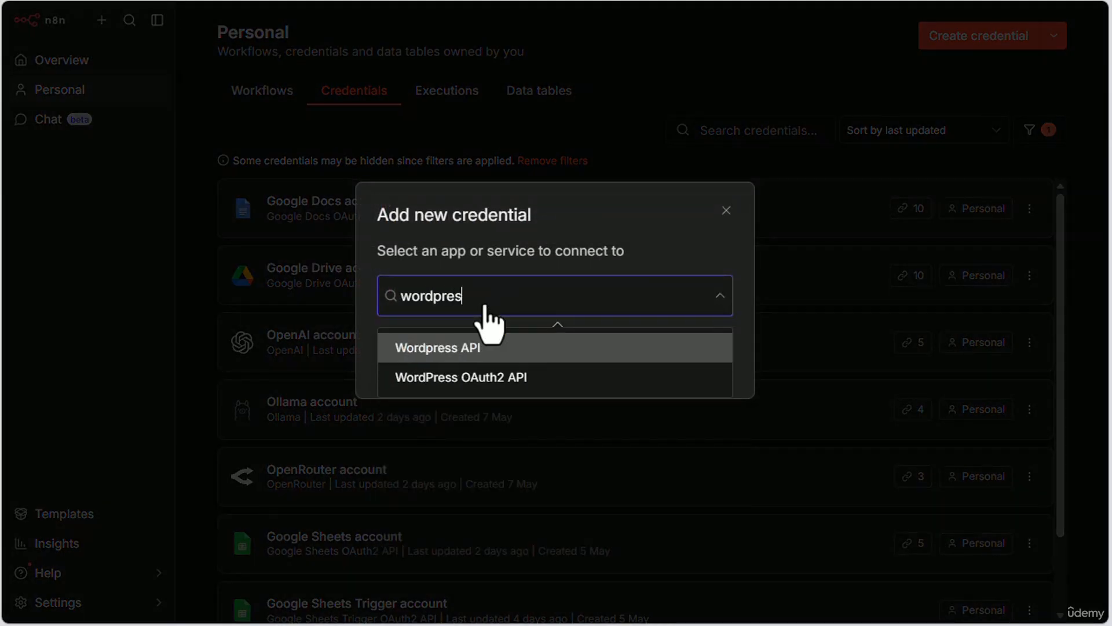
pyautogui.click(483, 349)
pyautogui.click(426, 366)
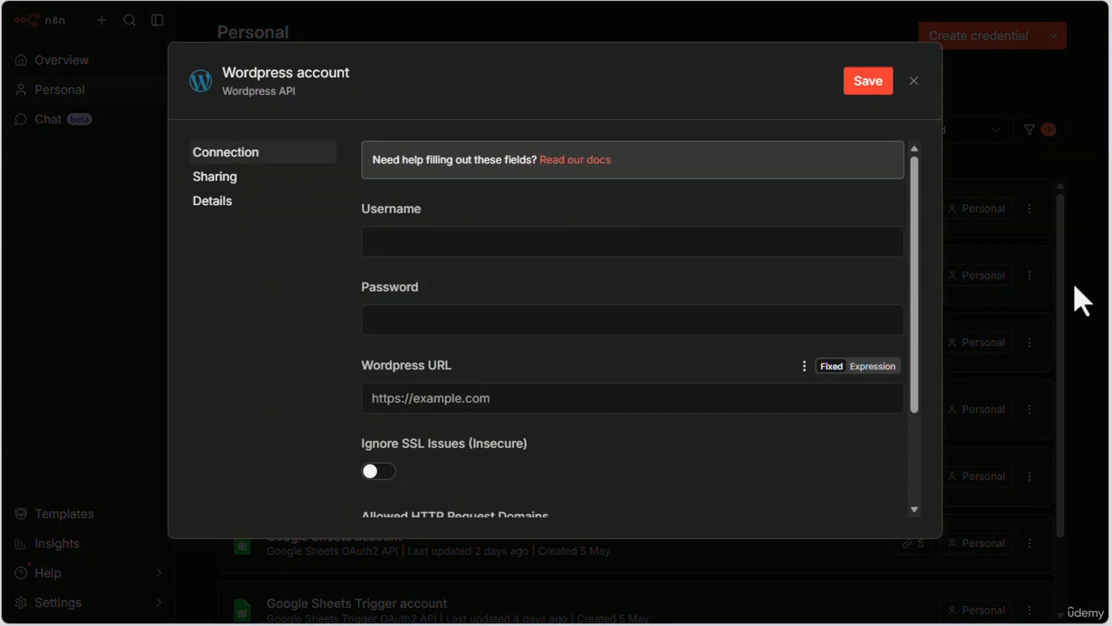
pyautogui.click(410, 243)
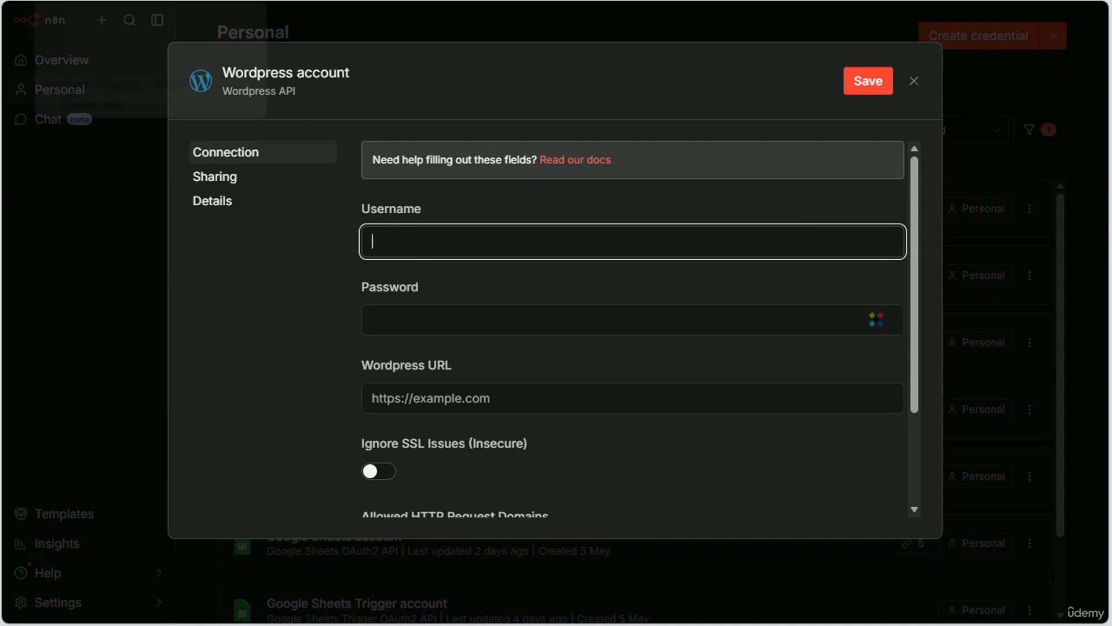
# Step: Switch to the Fishy Fats WordPress admin and open the user profile page
pyautogui.click(86, 0)
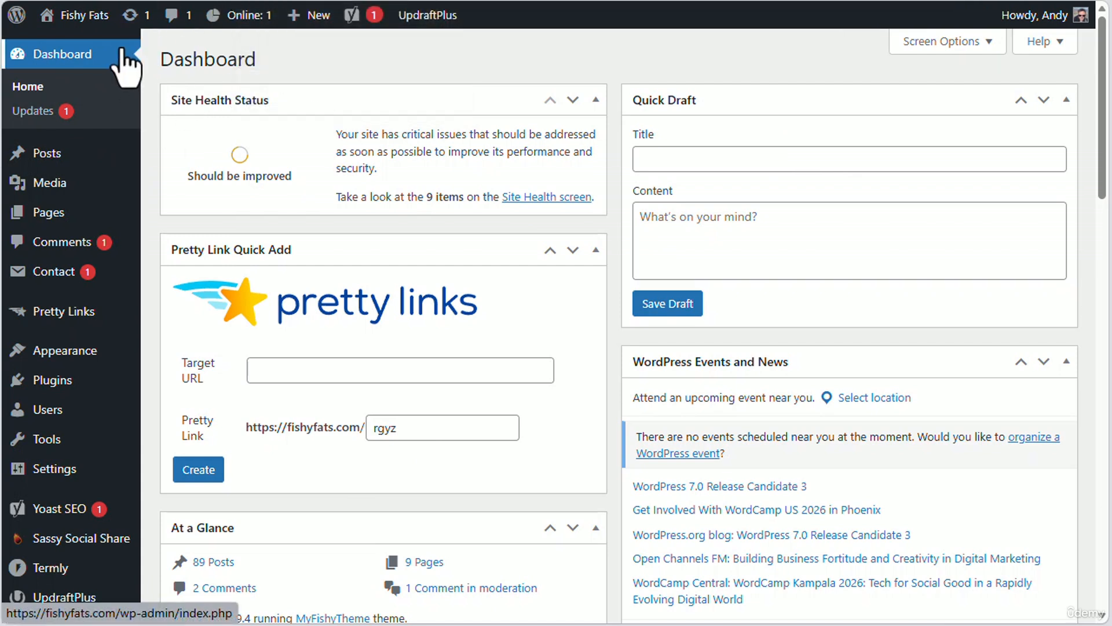
pyautogui.moveTo(30, 430)
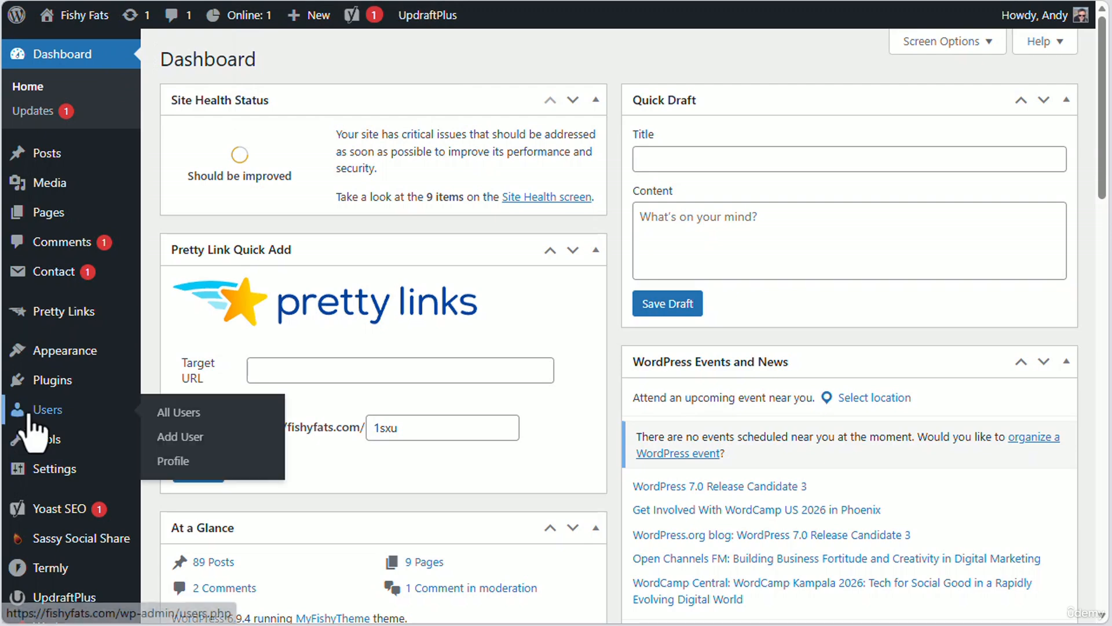
pyautogui.click(180, 467)
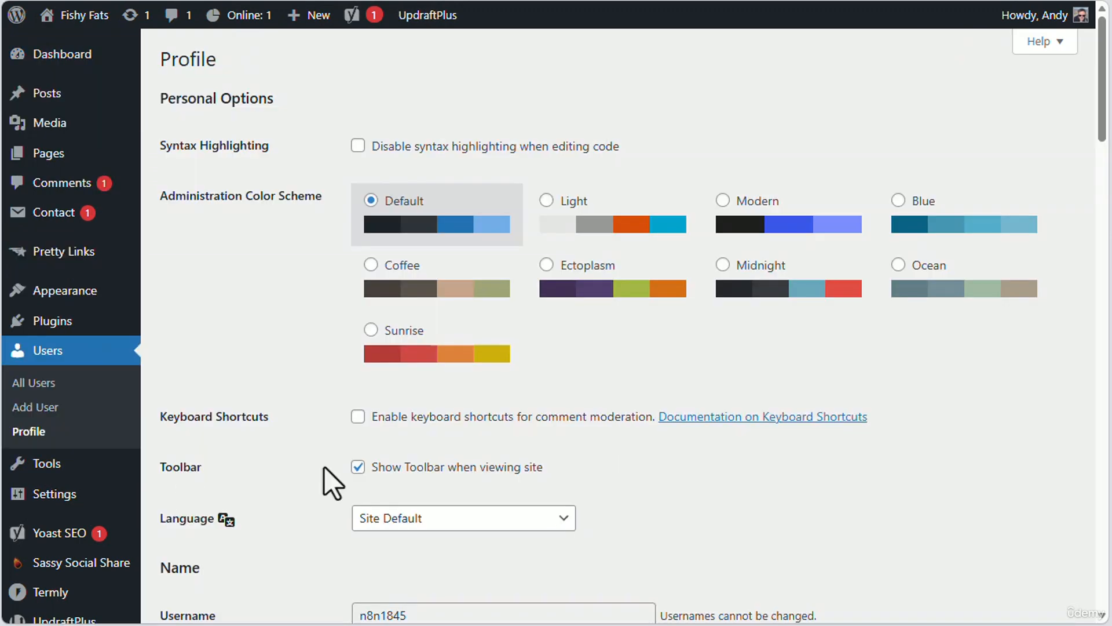
# Step: Add an application password named n8n in the WordPress profile and copy the generated password
pyautogui.scroll(-2, 757, 415)
pyautogui.scroll(-4, 757, 416)
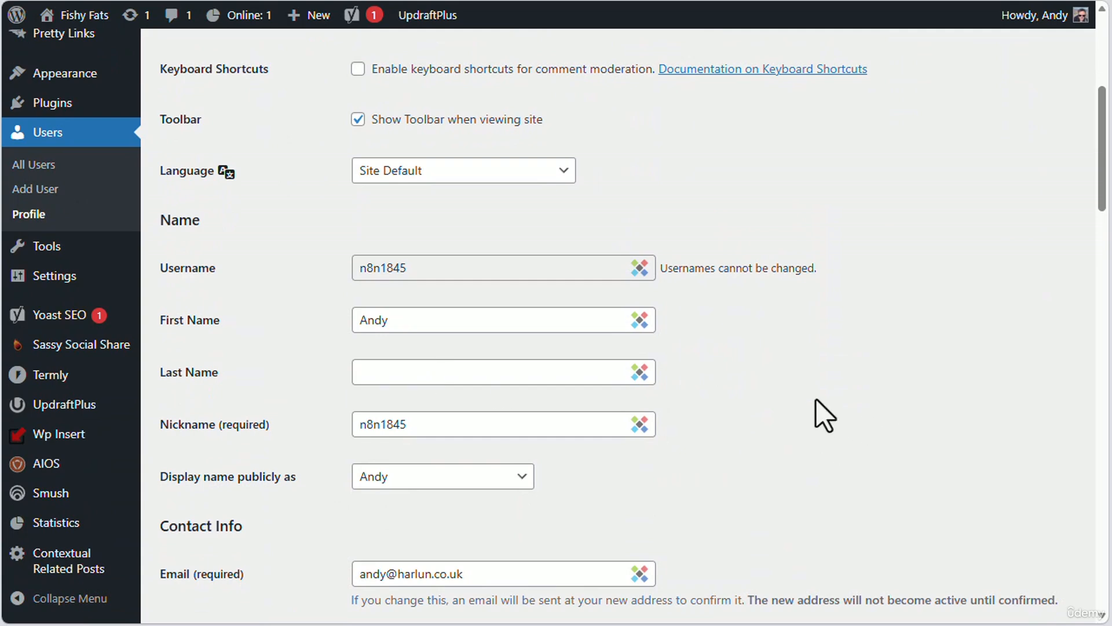
pyautogui.scroll(-7, 815, 399)
pyautogui.scroll(-14, 809, 394)
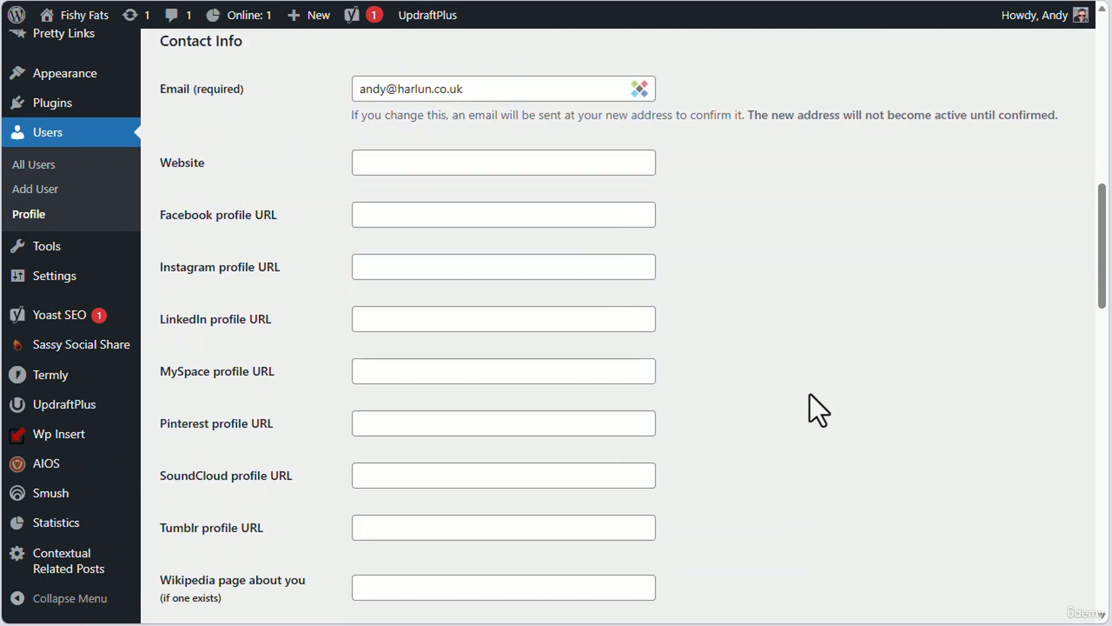
pyautogui.scroll(-3, 810, 394)
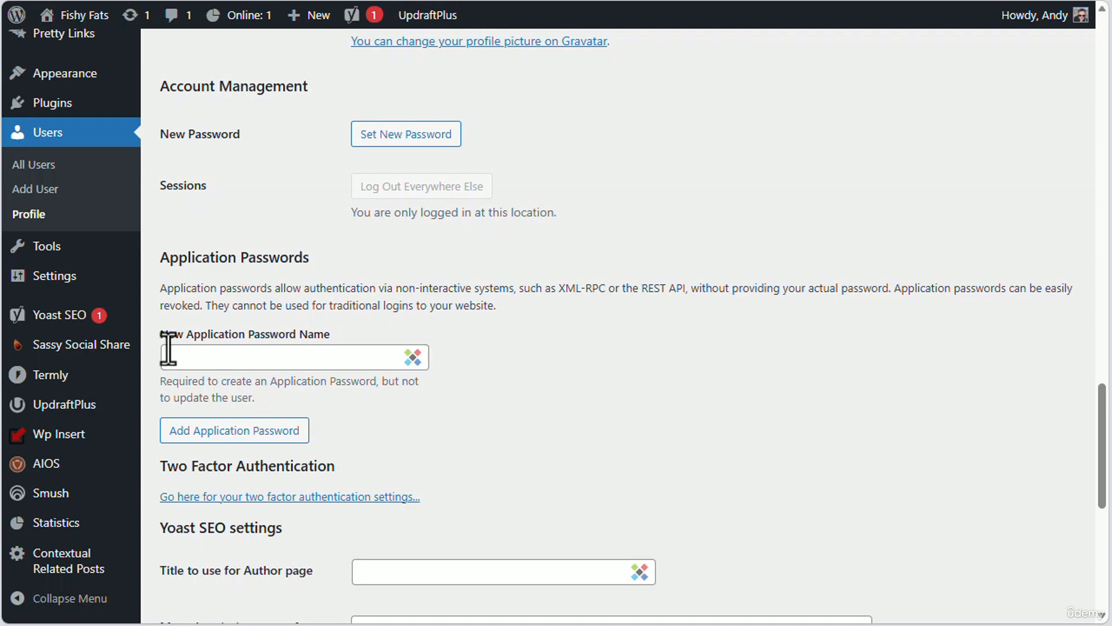
pyautogui.click(266, 359)
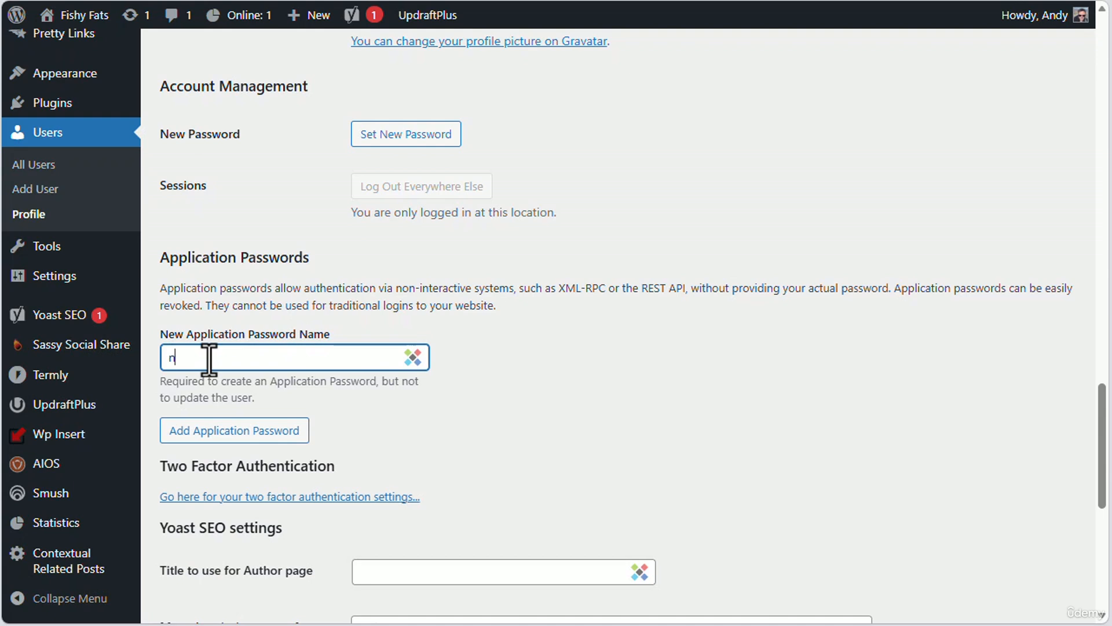
pyautogui.click(243, 436)
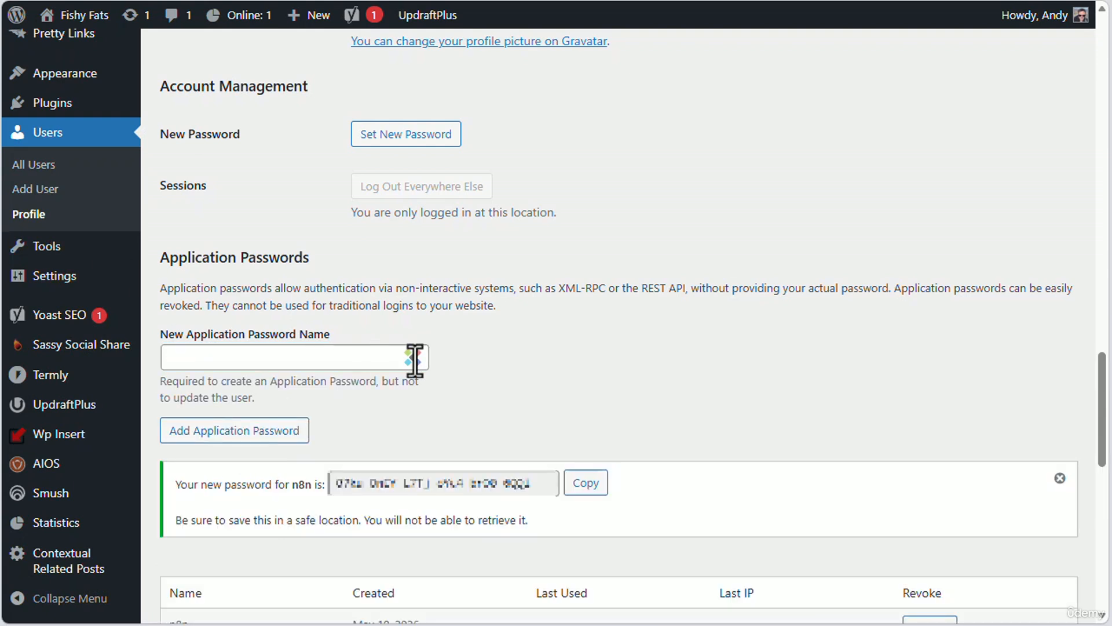
pyautogui.click(586, 483)
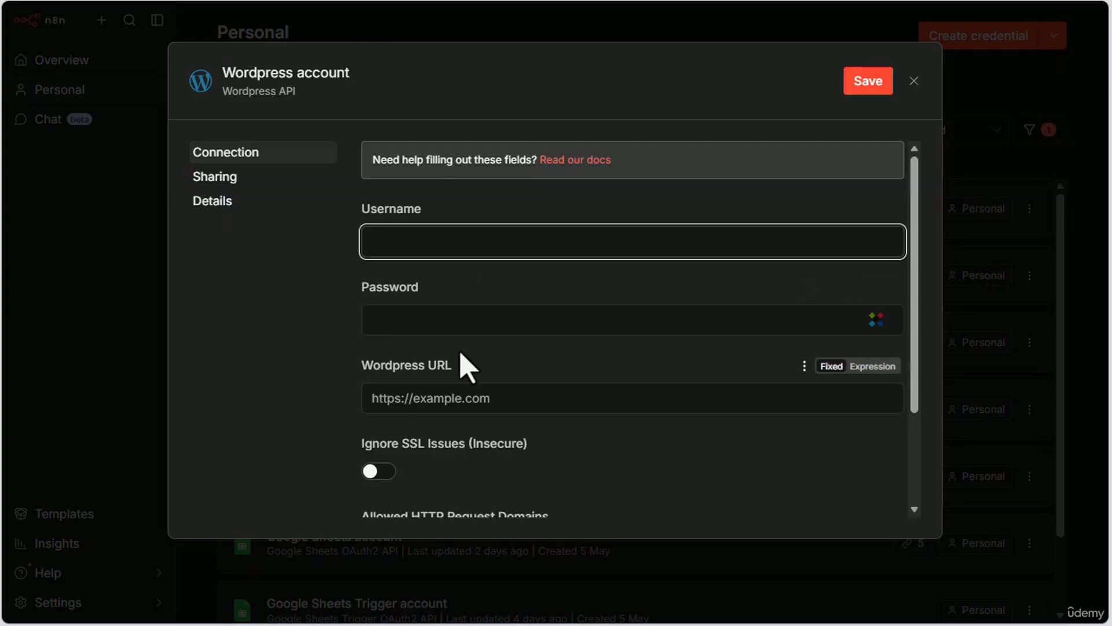
# Step: Switch back to n8n and paste the copied application password into the Wordpress credential's Password field
pyautogui.click(423, 322)
pyautogui.hotkey('ctrl', 'v')
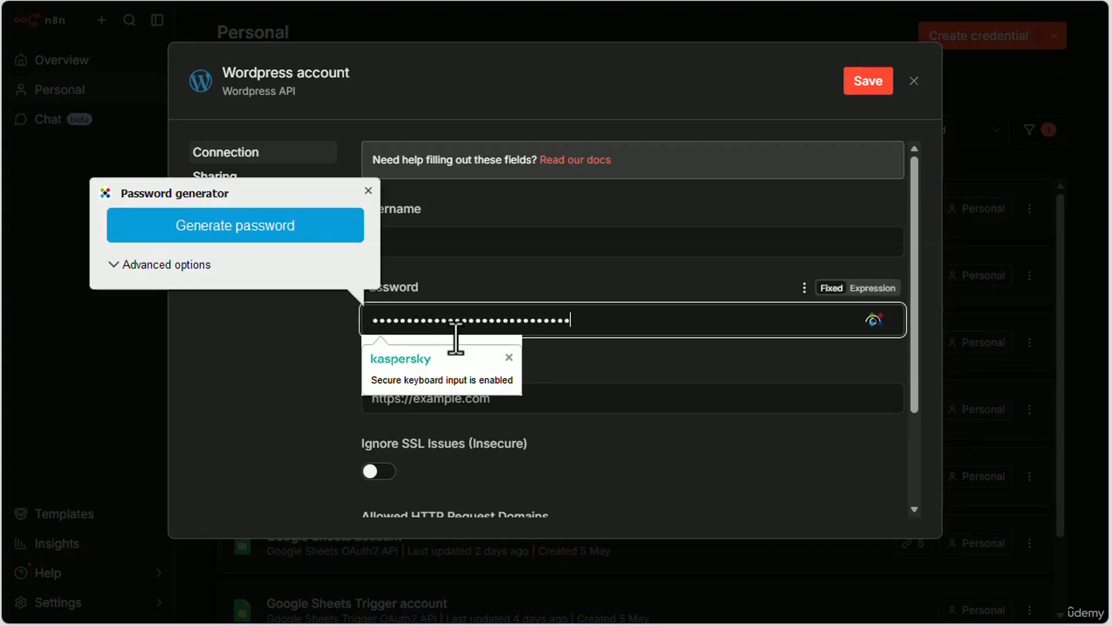
pyautogui.click(599, 282)
# Step: Copy the username from the WordPress profile into the Username field of the n8n credential
pyautogui.click(470, 243)
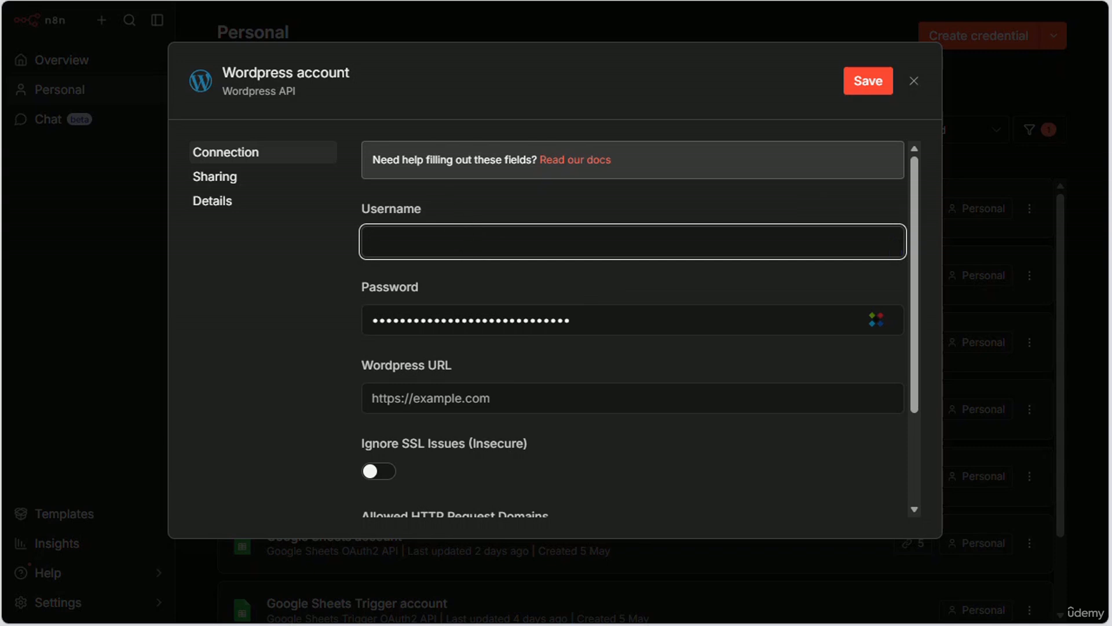
pyautogui.hotkey('ctrl', 'Tab')
pyautogui.scroll(16, 487, 306)
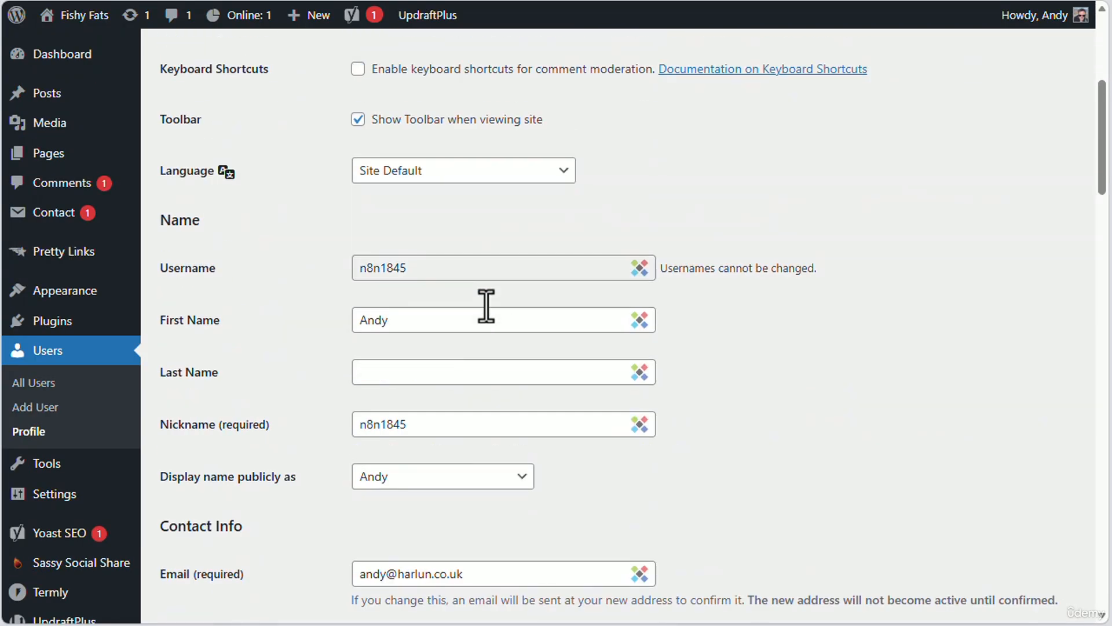
pyautogui.scroll(2, 486, 305)
pyautogui.moveTo(407, 356); pyautogui.dragTo(335, 367)
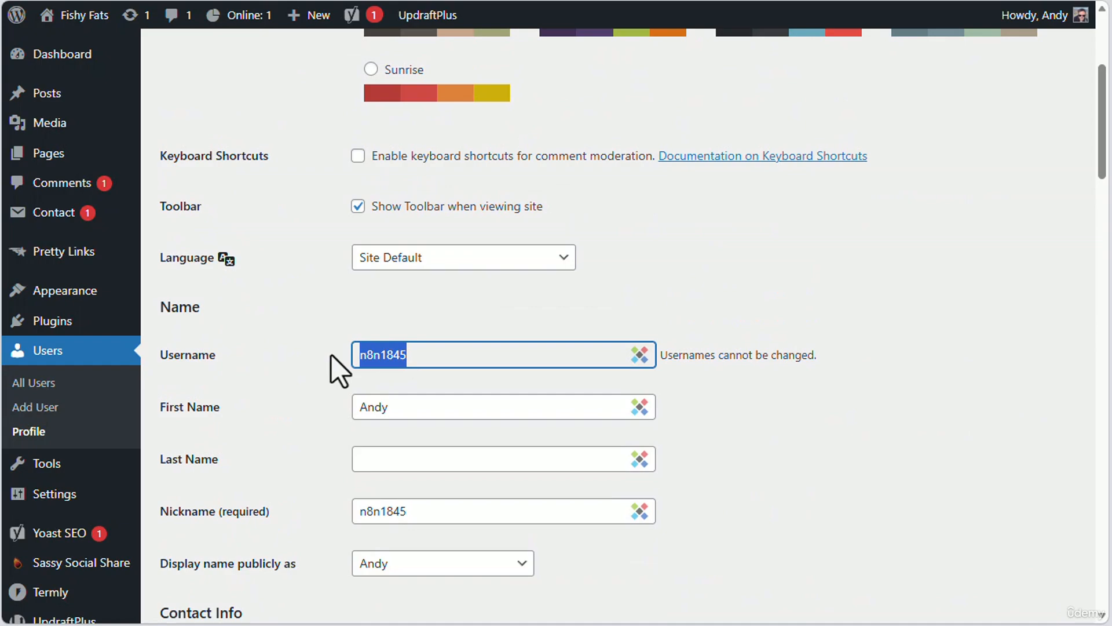
pyautogui.rightClick(399, 350)
pyautogui.click(450, 1)
pyautogui.hotkey('ctrl', 'shift', 'Tab')
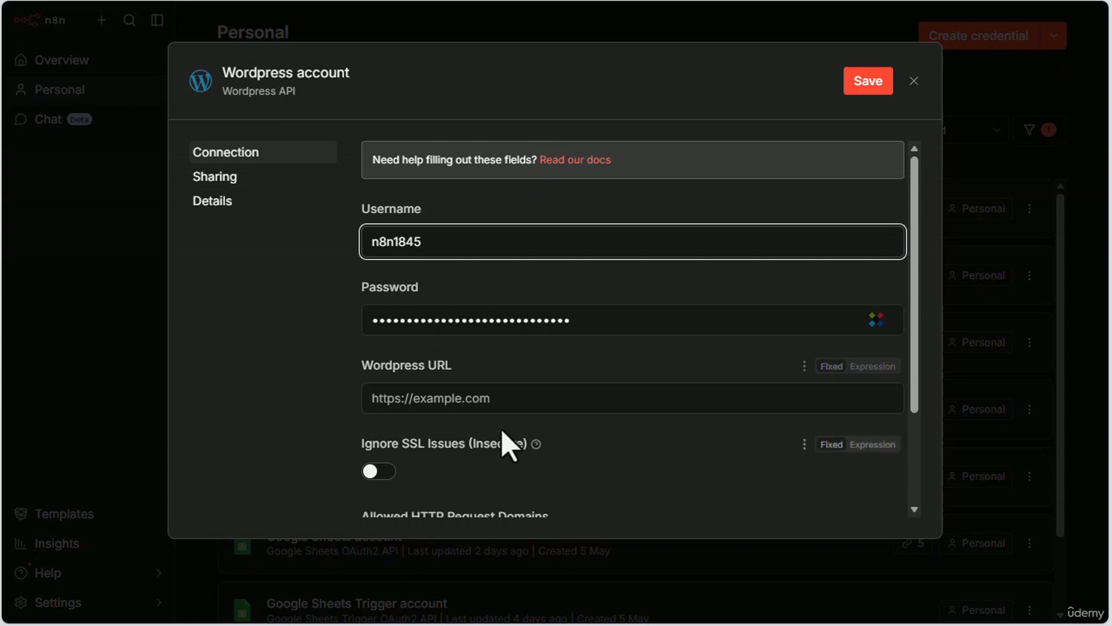
pyautogui.click(421, 400)
pyautogui.hotkey('ctrl', 'v')
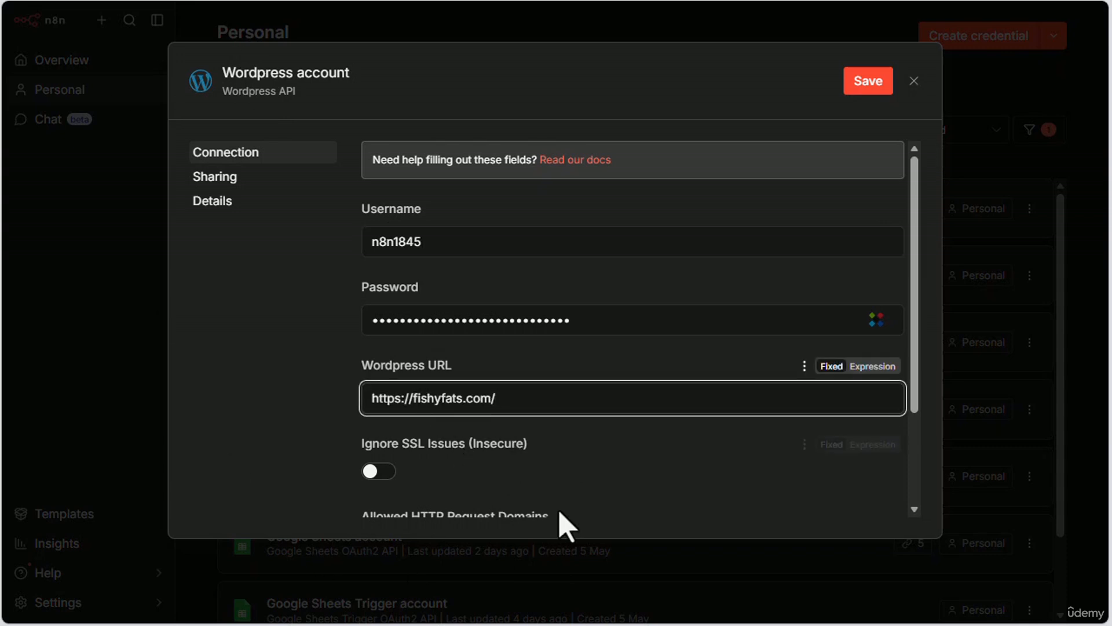
pyautogui.scroll(-3, 574, 504)
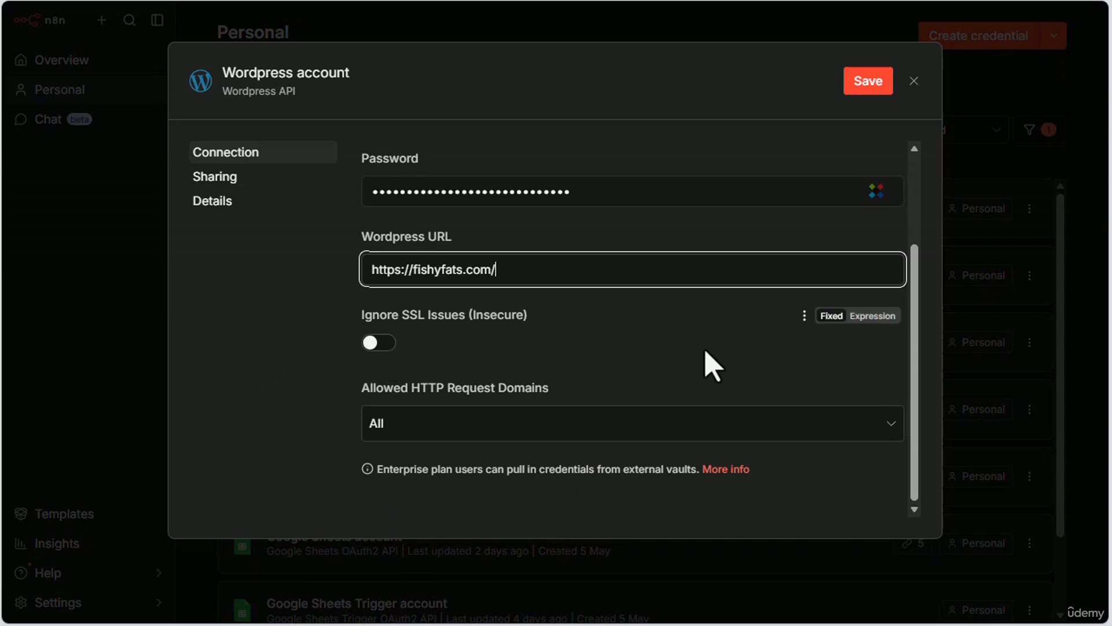
pyautogui.scroll(3, 556, 429)
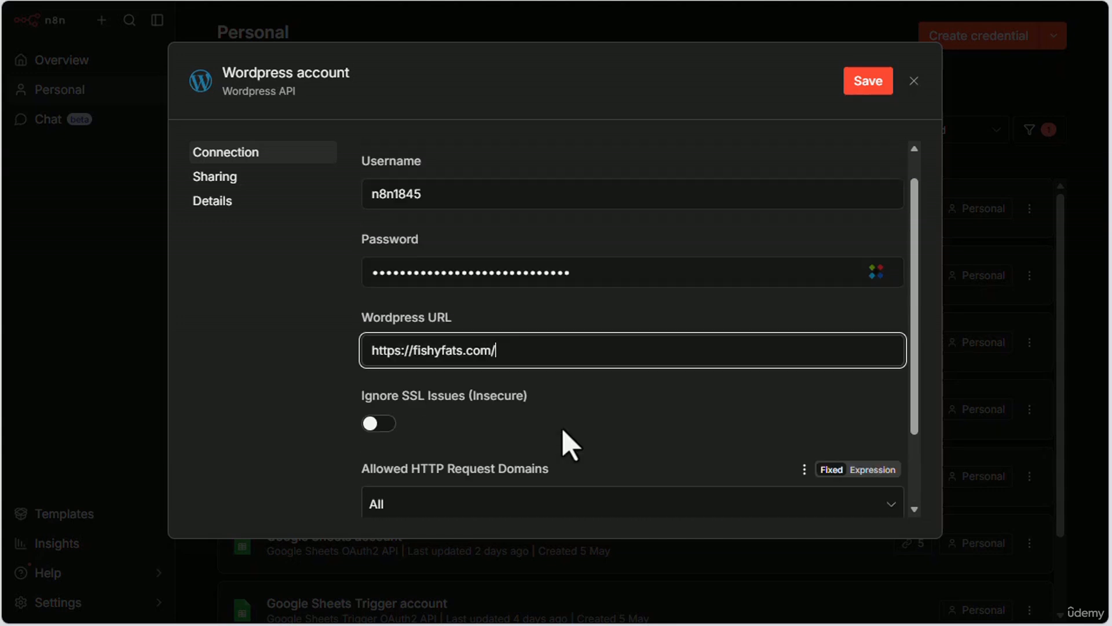
pyautogui.click(869, 81)
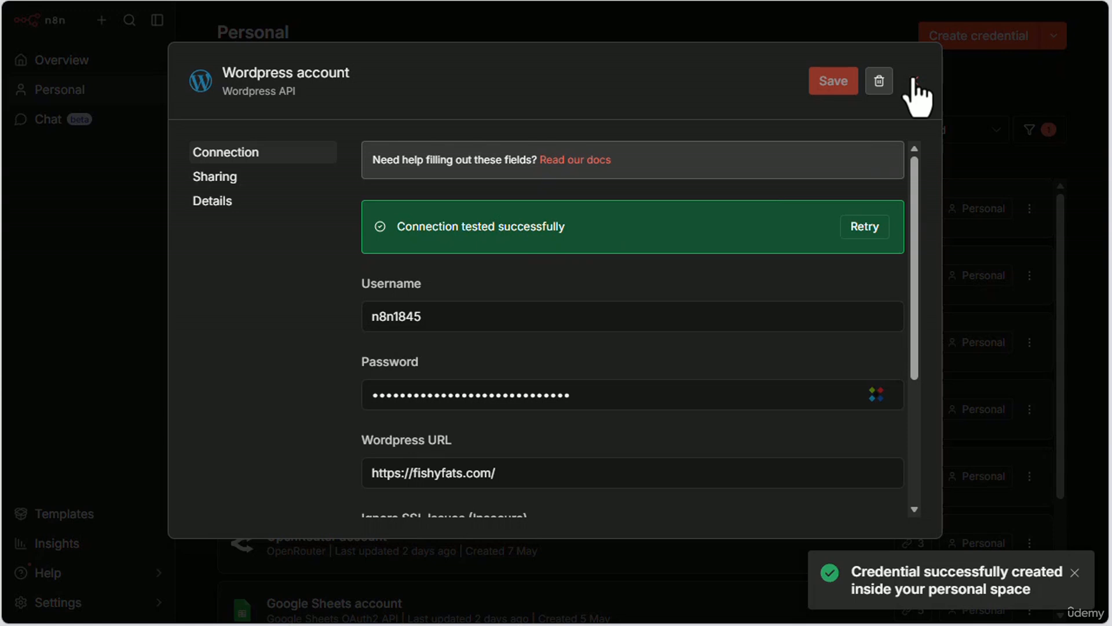
# Step: Rename the Wordpress credential as Fishy WP Credentials, save it and close its settings
pyautogui.click(328, 74)
pyautogui.click(284, 71)
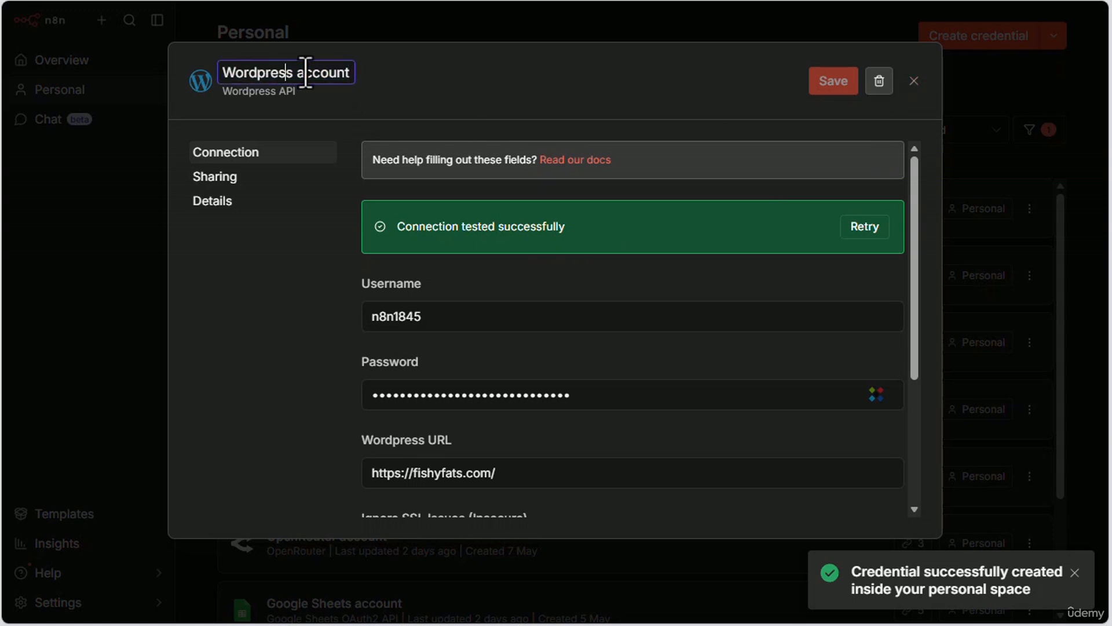
pyautogui.moveTo(349, 72); pyautogui.dragTo(208, 81)
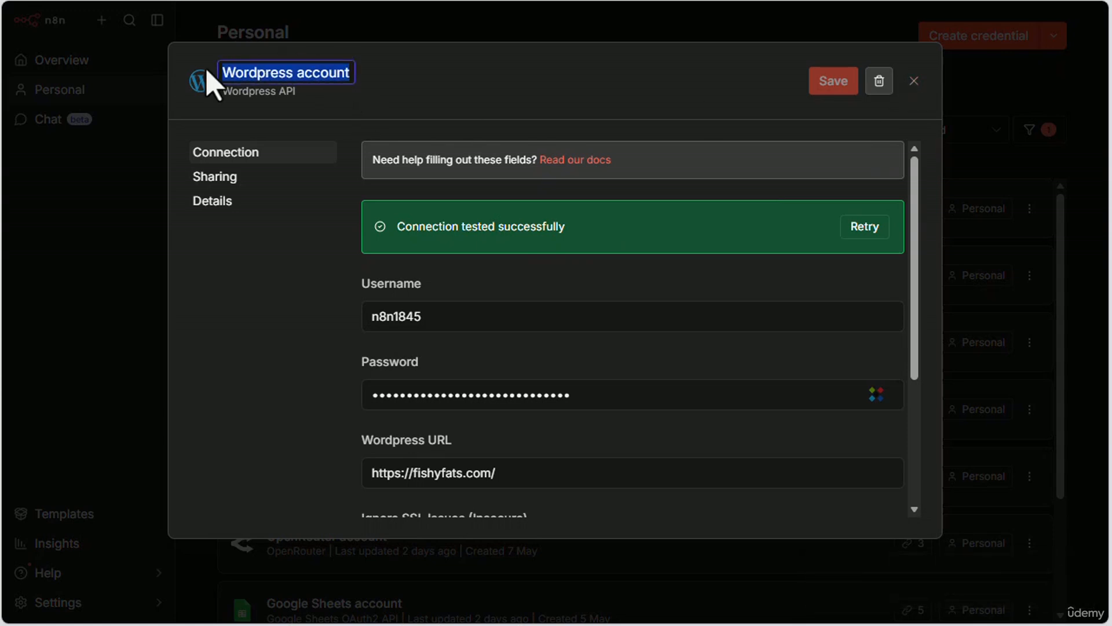
pyautogui.write('Fishy WP Credentials')
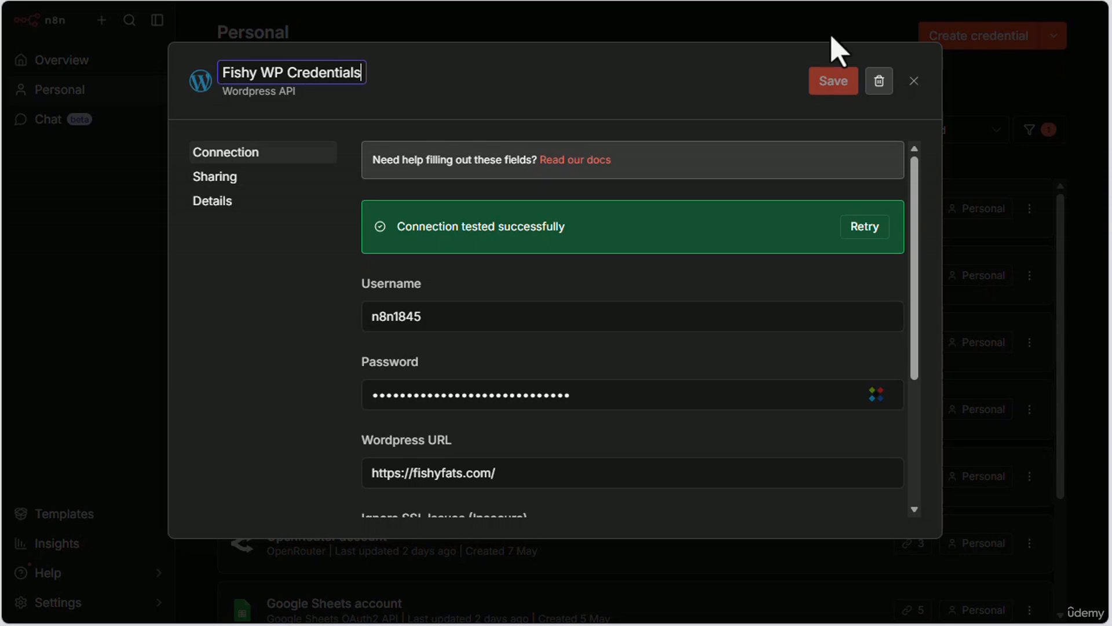
pyautogui.click(834, 81)
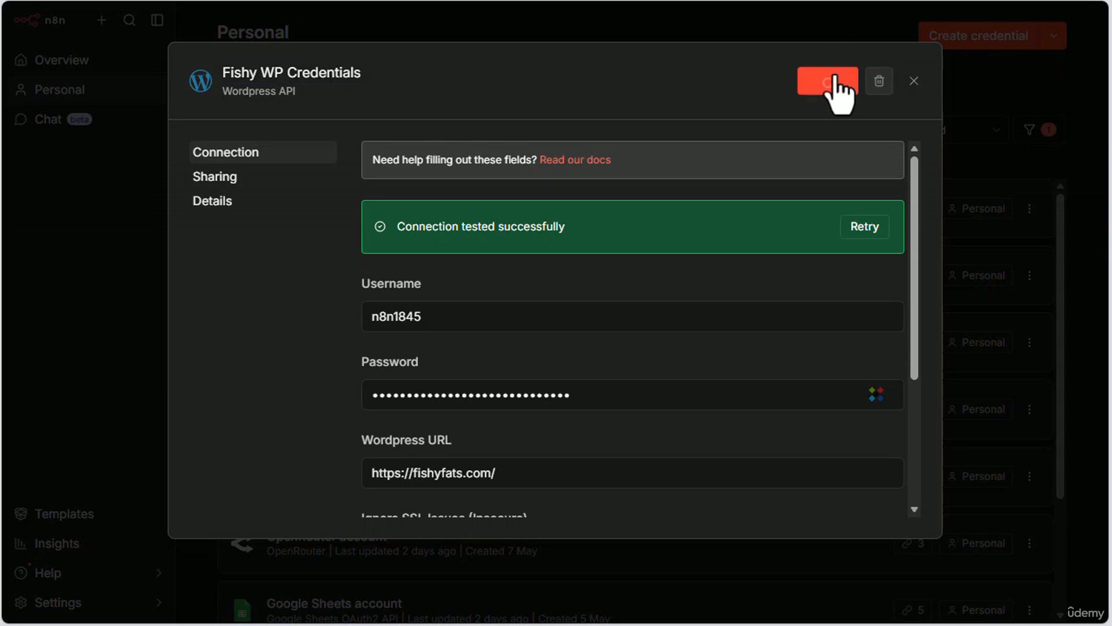
pyautogui.click(914, 81)
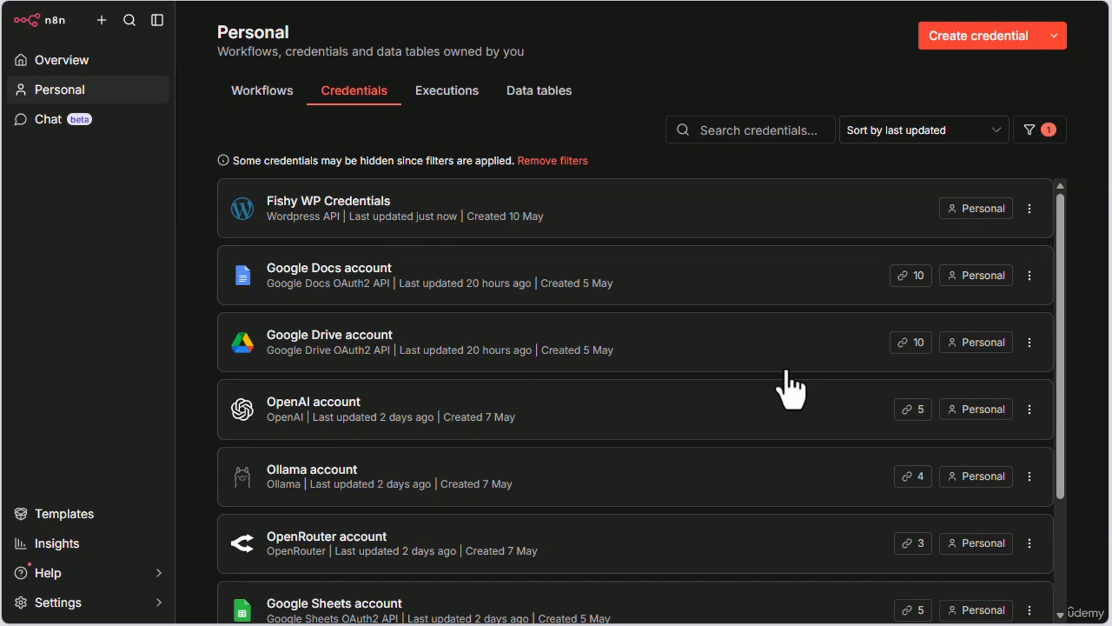
# Step: Review the Outlines to Multiple Articles and Outline to Article workflows, then return to the workflow list
pyautogui.click(251, 97)
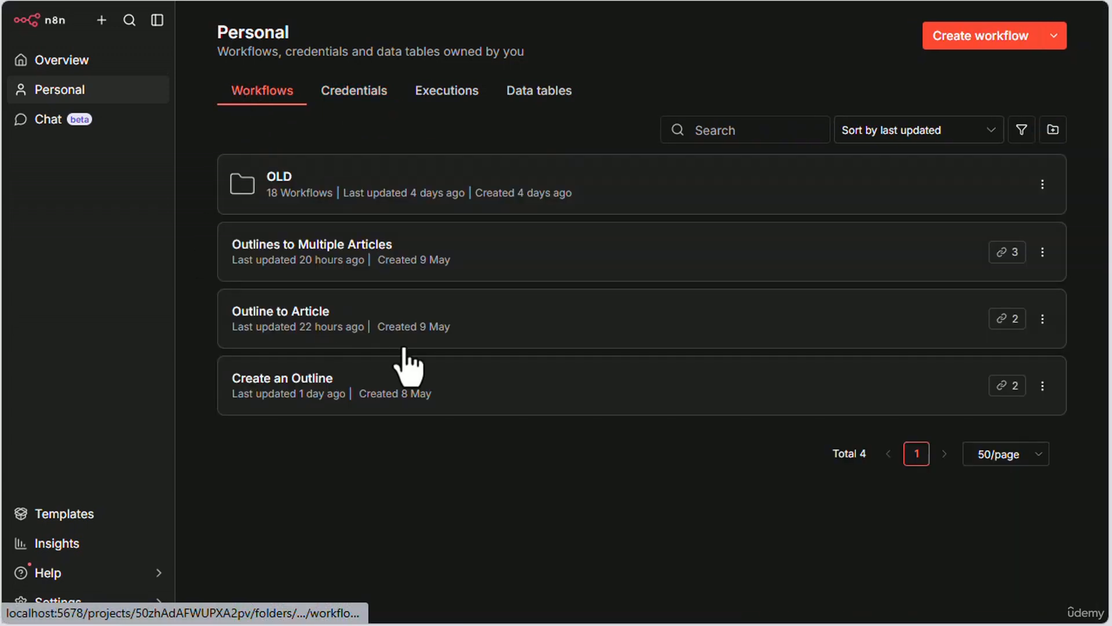
pyautogui.click(294, 246)
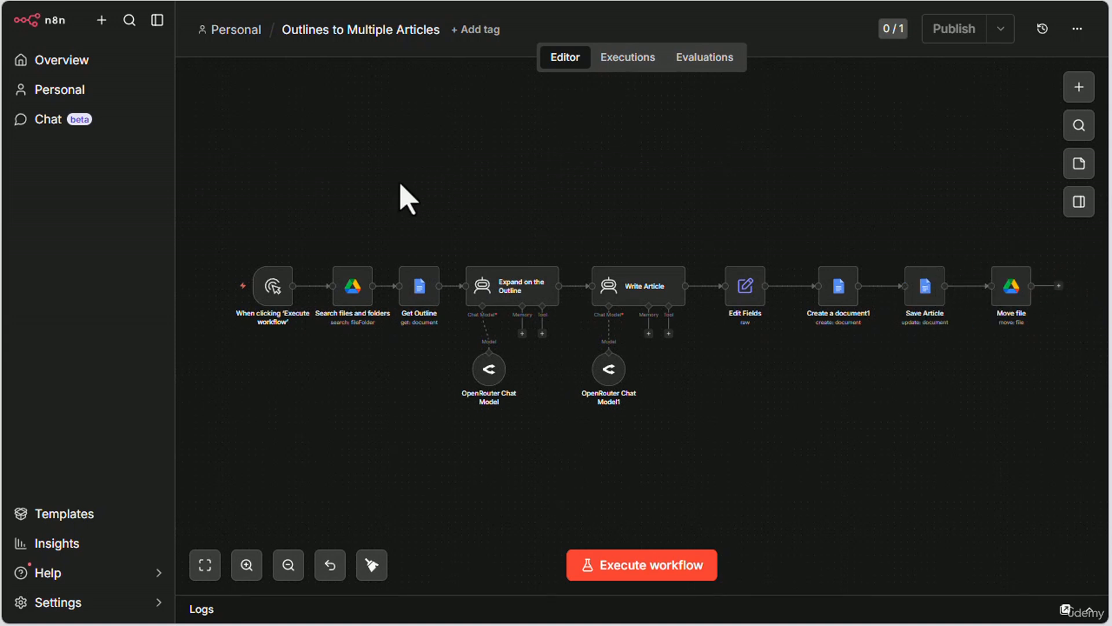
pyautogui.click(216, 33)
pyautogui.click(287, 312)
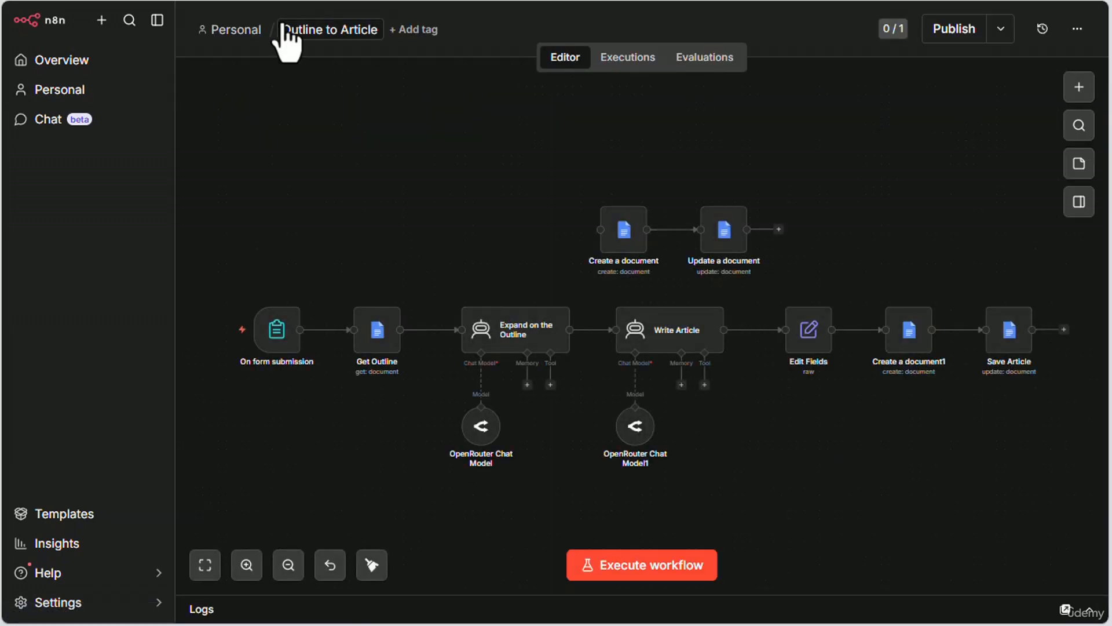
pyautogui.rightClick(232, 24)
pyautogui.click(239, 37)
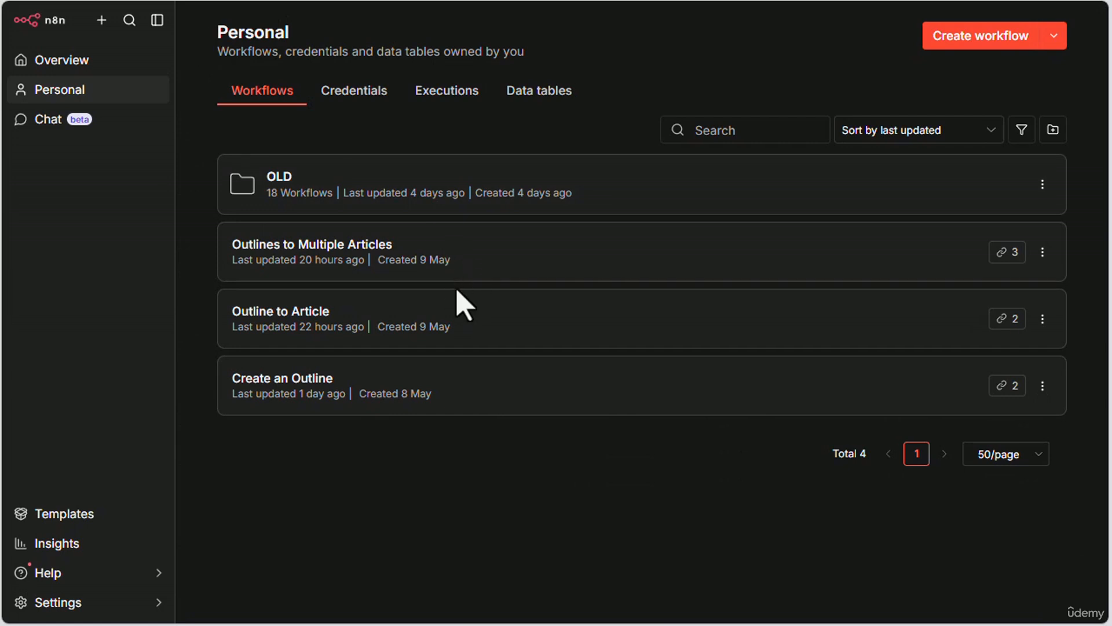
# Step: Duplicate the Outline to Article workflow under the name Outline to Wordpress Post
pyautogui.click(1043, 319)
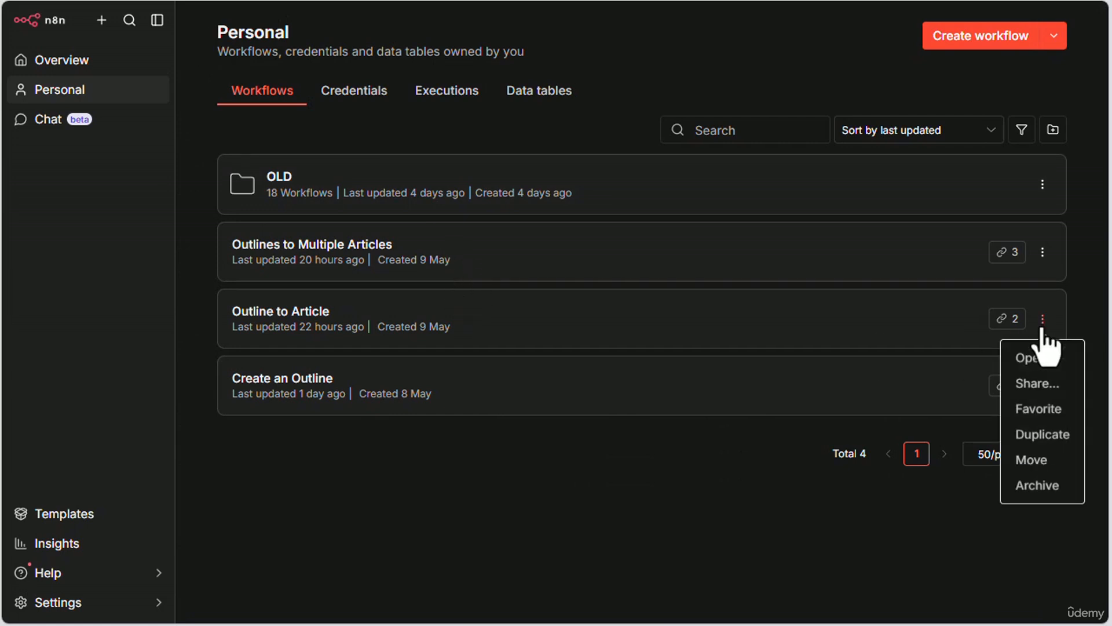
pyautogui.click(1043, 435)
pyautogui.moveTo(556, 257); pyautogui.dragTo(508, 258)
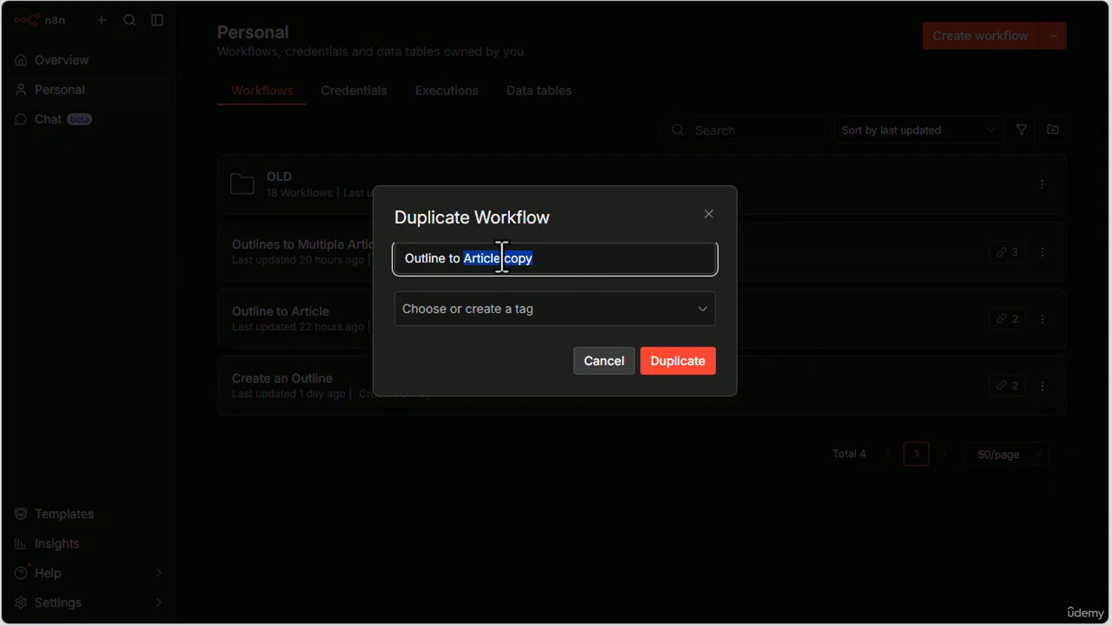
pyautogui.write('Wordpress Pos')
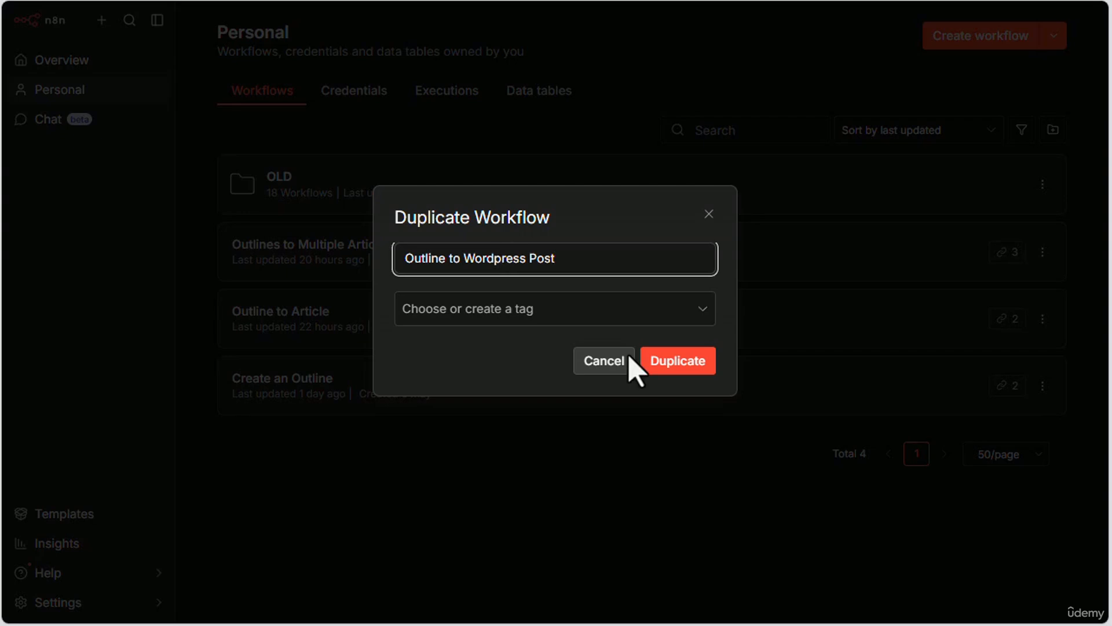
pyautogui.click(699, 370)
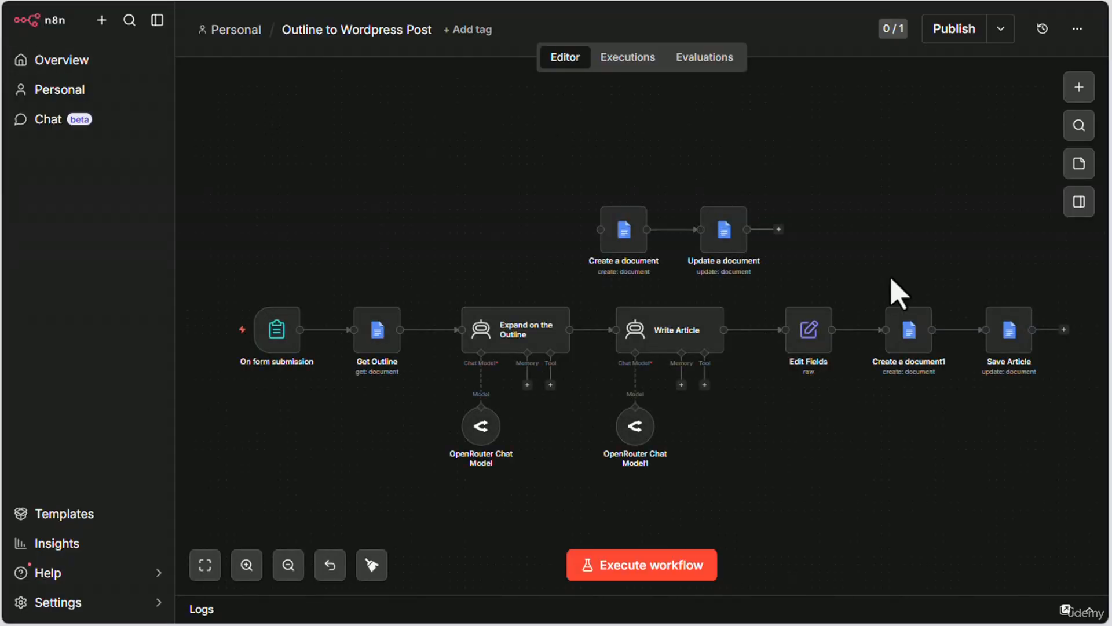
# Step: Delete the Save Article and Create a document1 nodes from the end of the workflow
pyautogui.moveTo(900, 329)
pyautogui.moveTo(1021, 341)
pyautogui.moveTo(991, 435); pyautogui.dragTo(801, 412)
pyautogui.moveTo(718, 317)
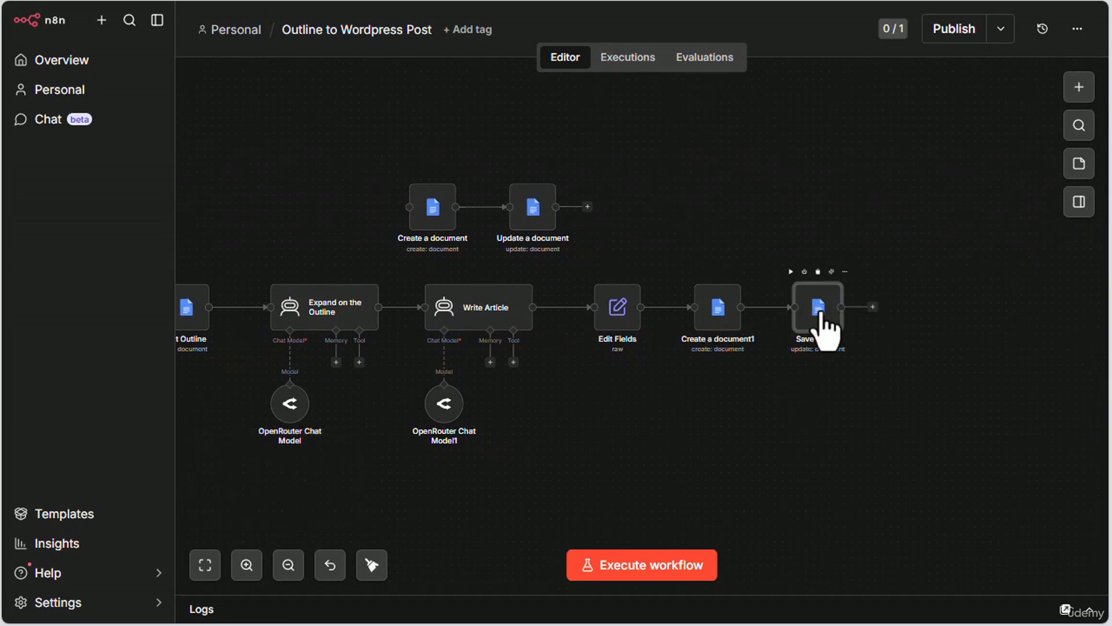
pyautogui.press('Delete')
pyautogui.click(722, 323)
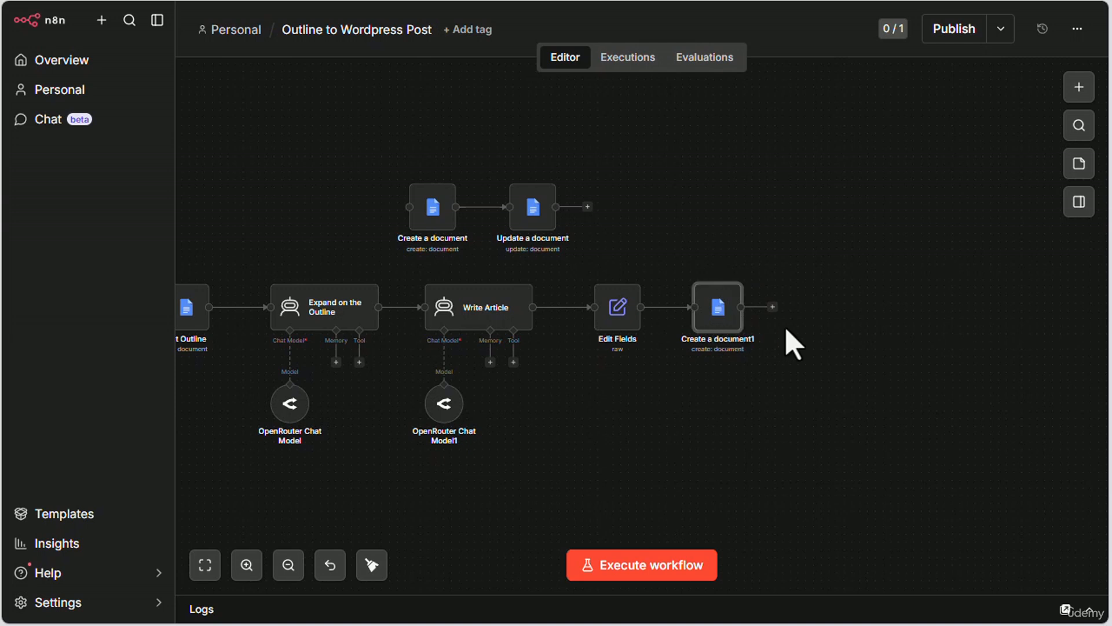
pyautogui.press('Delete')
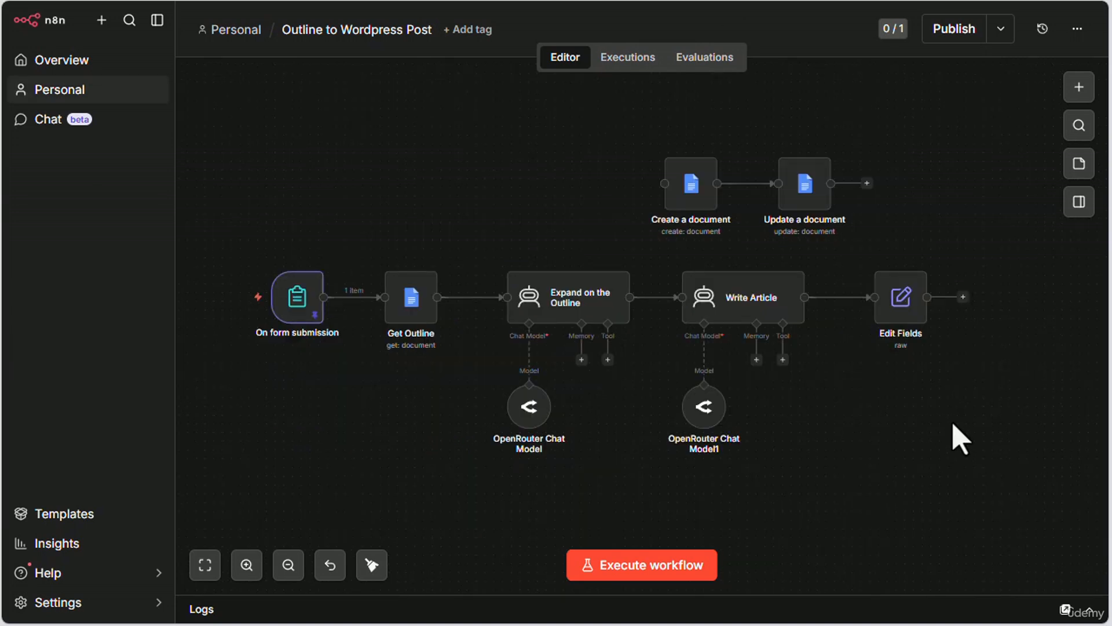
# Step: Find the Wordpress integration and add its Create a post action to the workflow
pyautogui.click(1079, 88)
pyautogui.write('wordp')
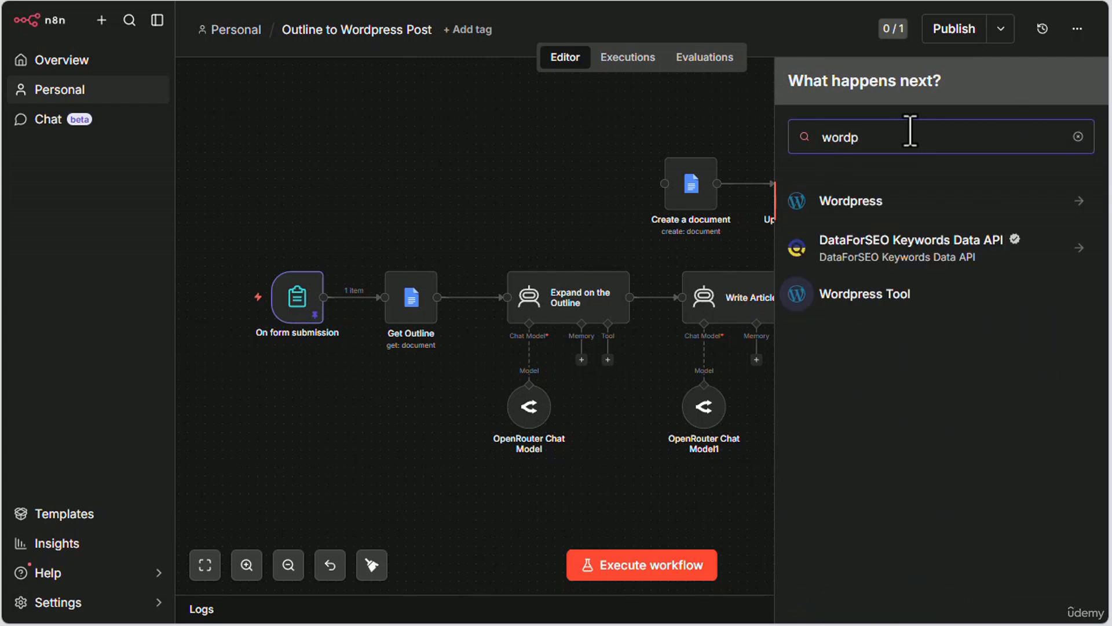
pyautogui.click(889, 212)
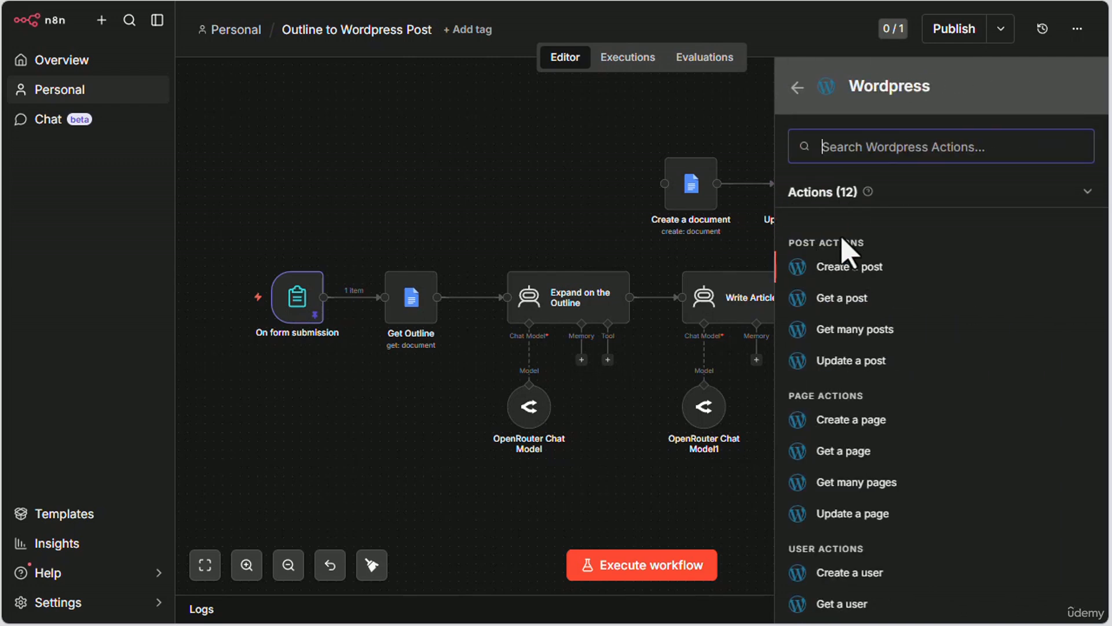
pyautogui.scroll(-2, 970, 539)
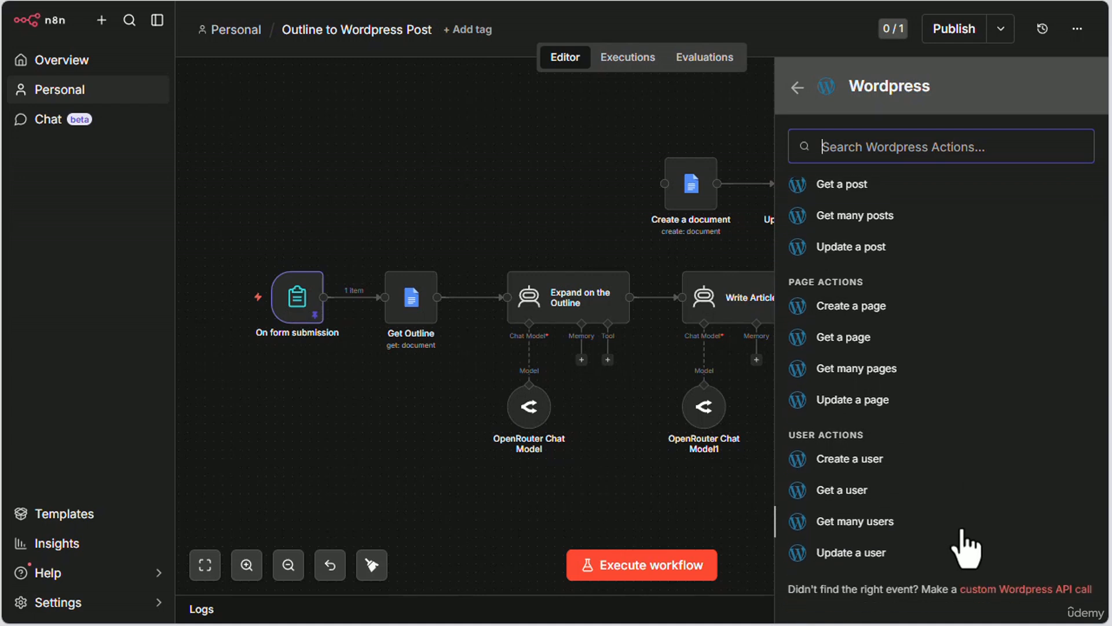
pyautogui.scroll(2, 964, 550)
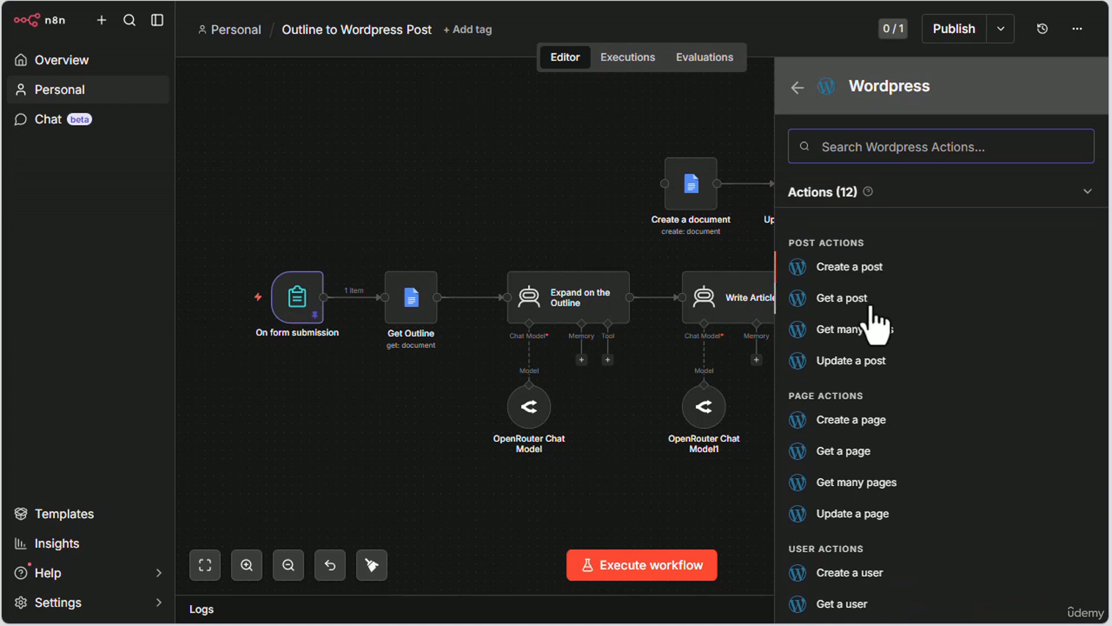
pyautogui.scroll(-2, 946, 467)
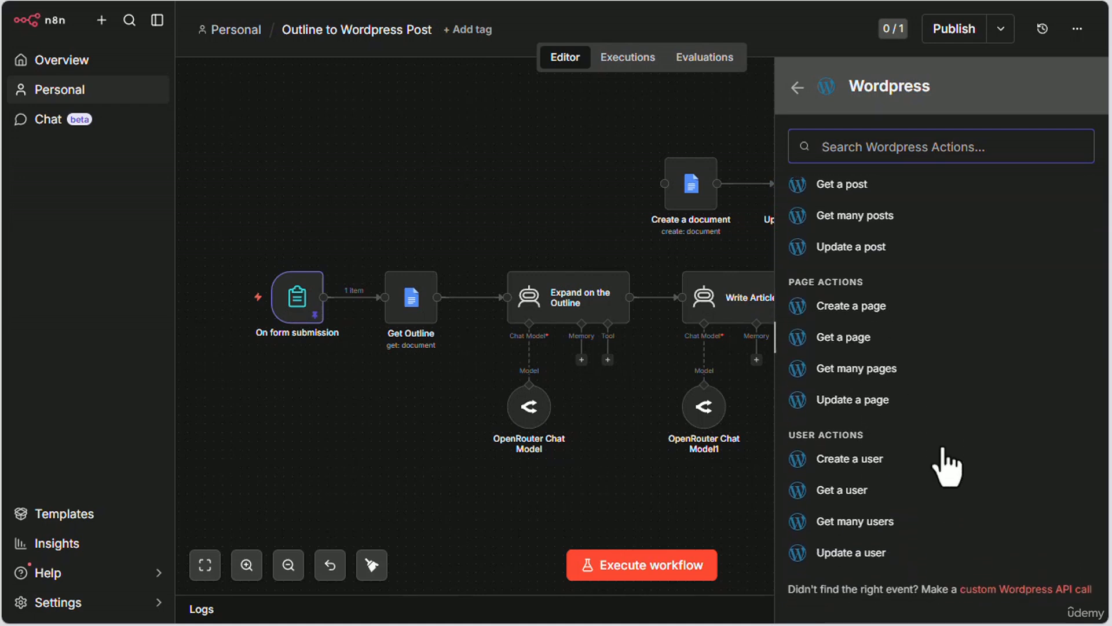
pyautogui.scroll(2, 924, 556)
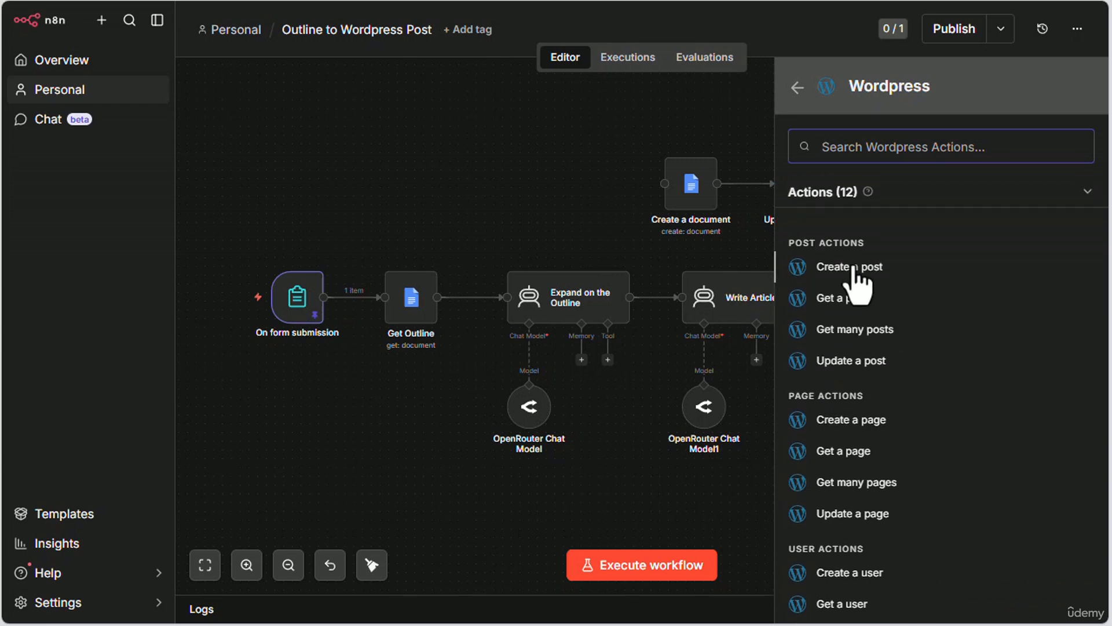
pyautogui.click(849, 267)
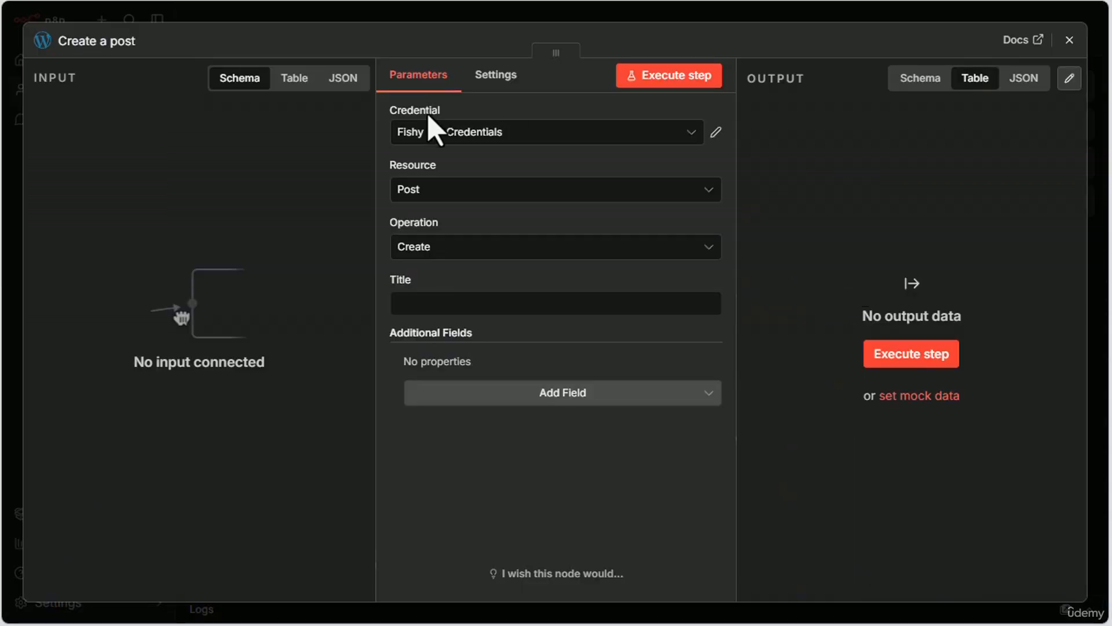
# Step: Select Fishy WP Credentials for the Create a post node, add the Content and Status fields, and close its settings
pyautogui.click(480, 135)
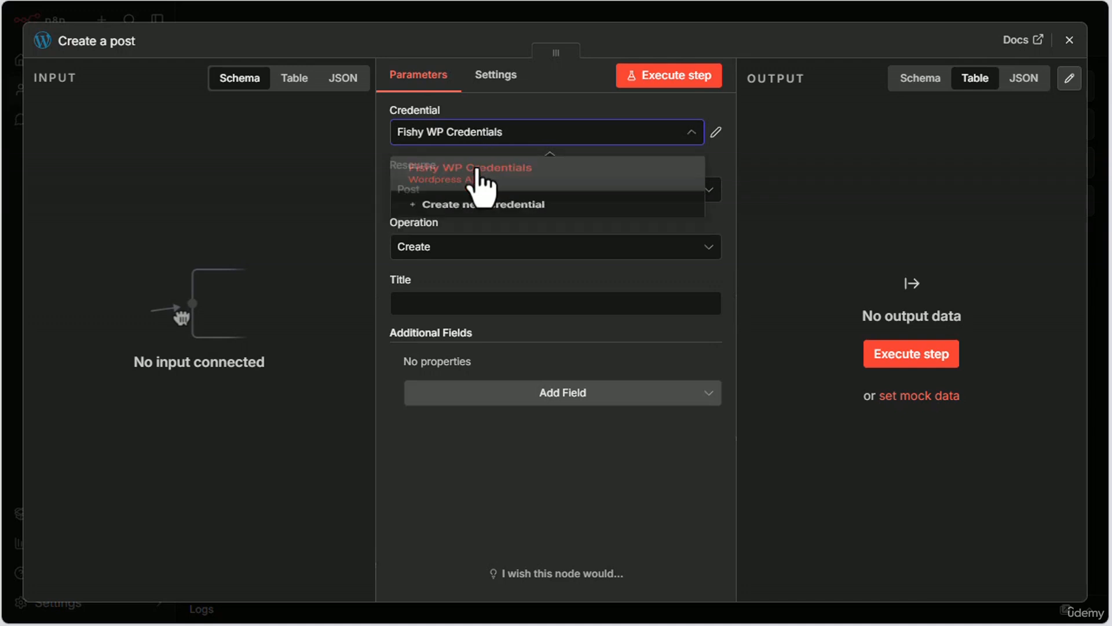
pyautogui.click(479, 174)
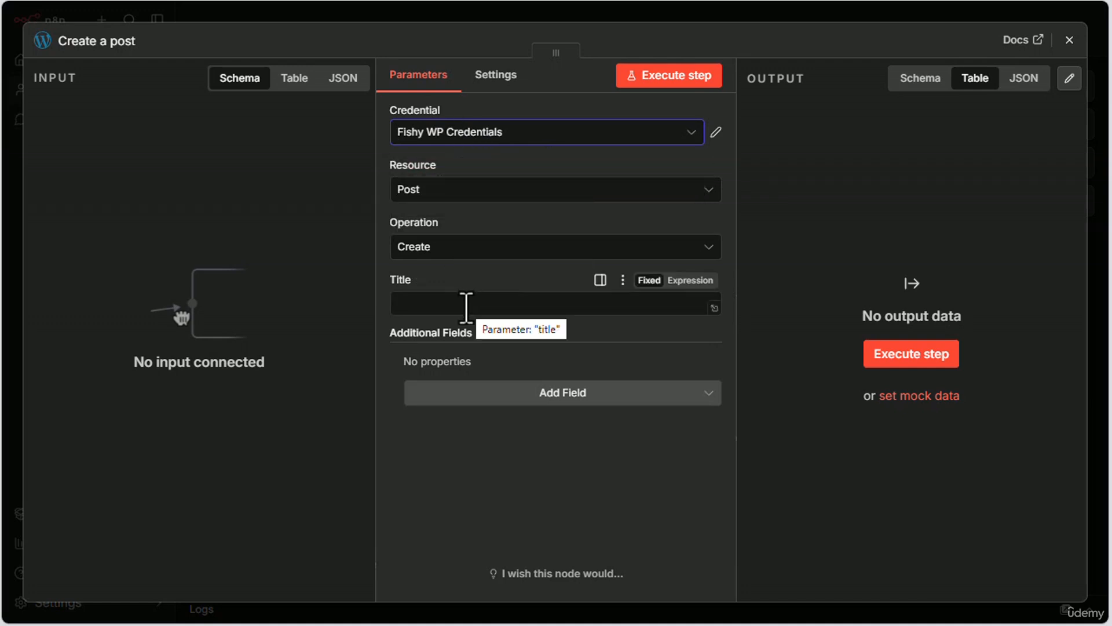
pyautogui.click(618, 392)
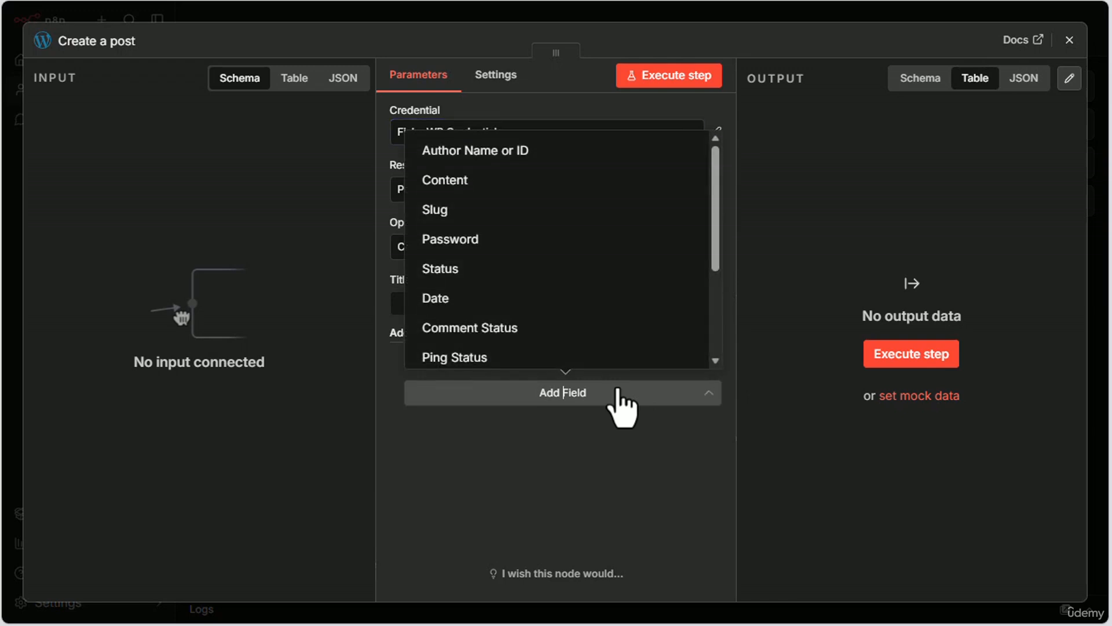
pyautogui.click(486, 181)
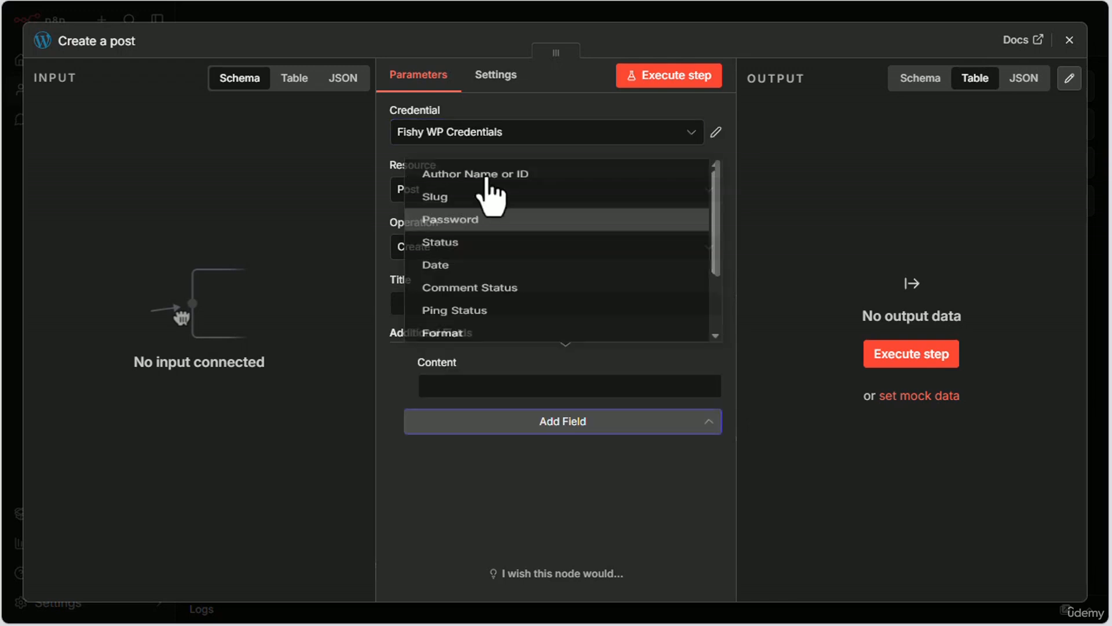
pyautogui.click(599, 427)
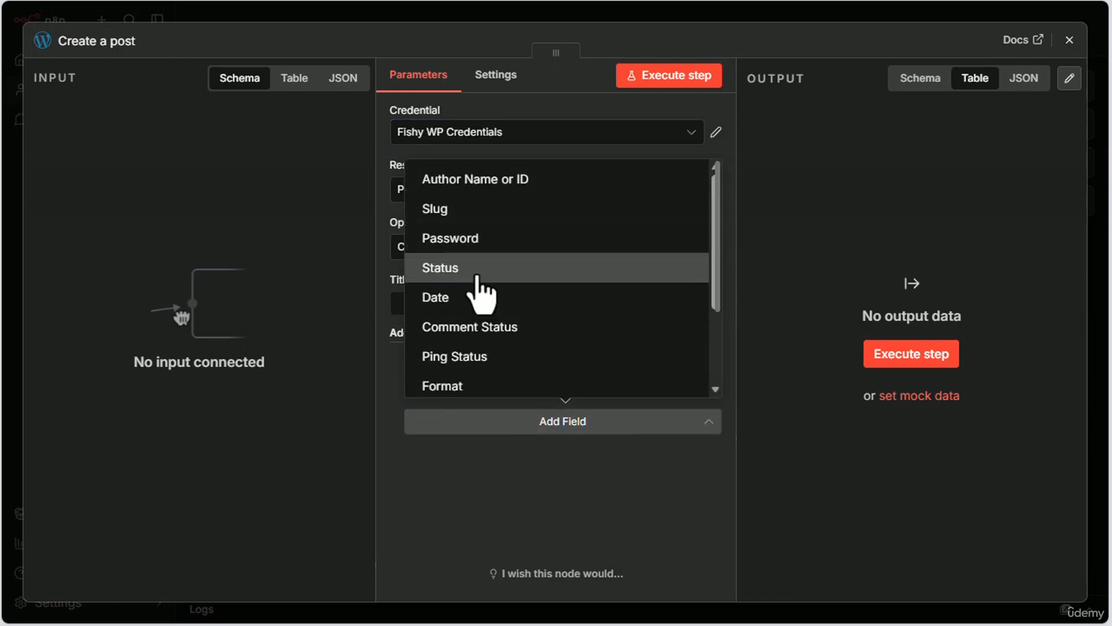
pyautogui.click(480, 278)
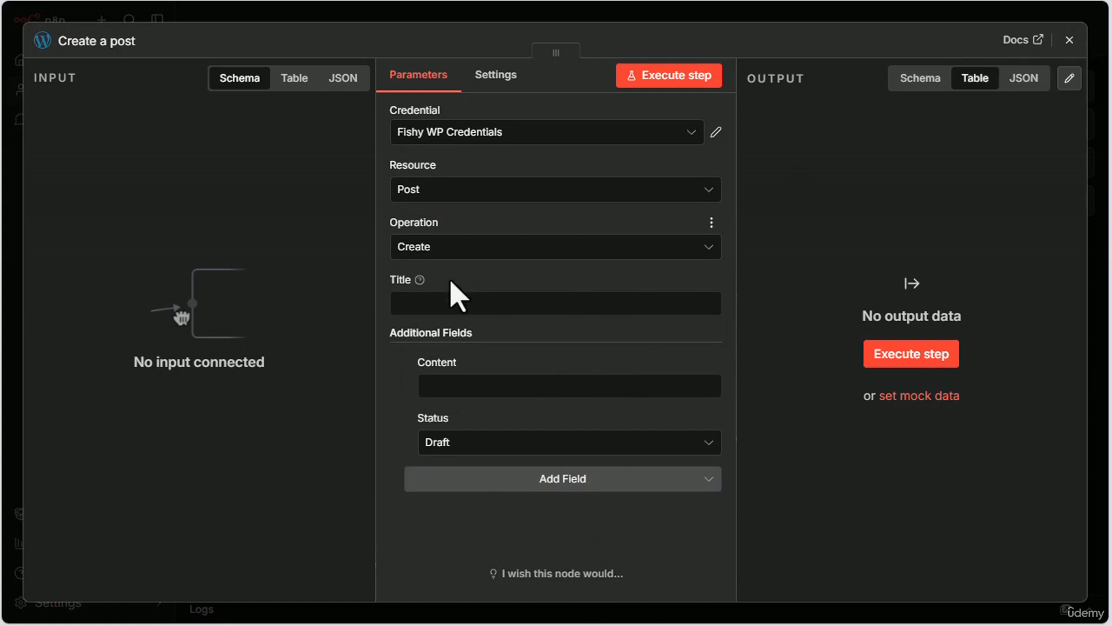
pyautogui.click(1069, 40)
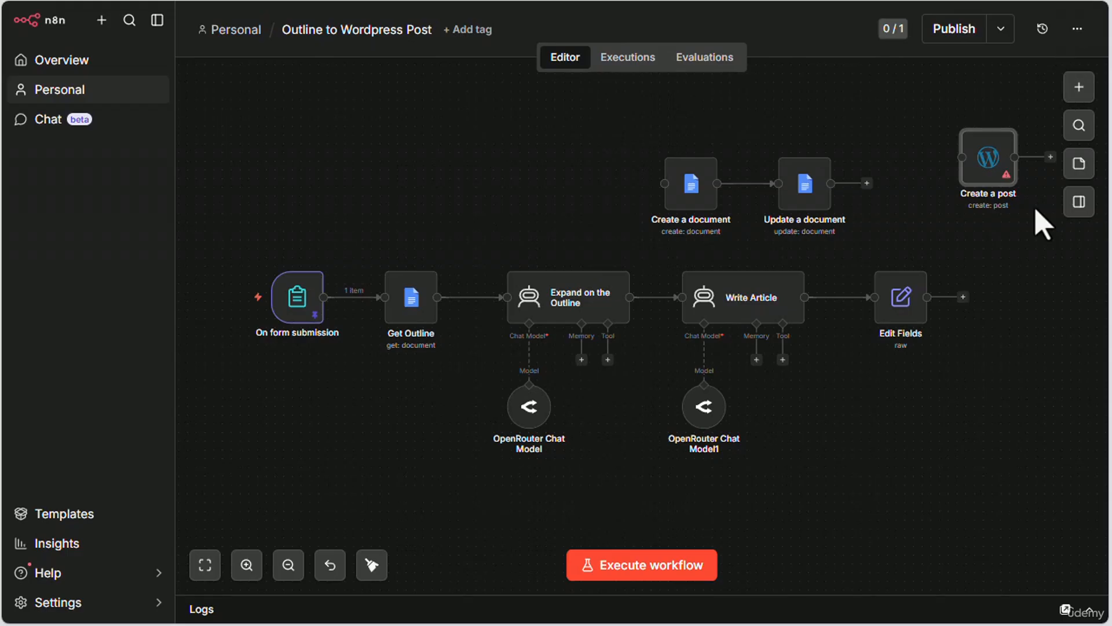
# Step: Place the Create a post node in line after Edit Fields, leaving a wide gap between them
pyautogui.moveTo(991, 174); pyautogui.dragTo(1053, 313)
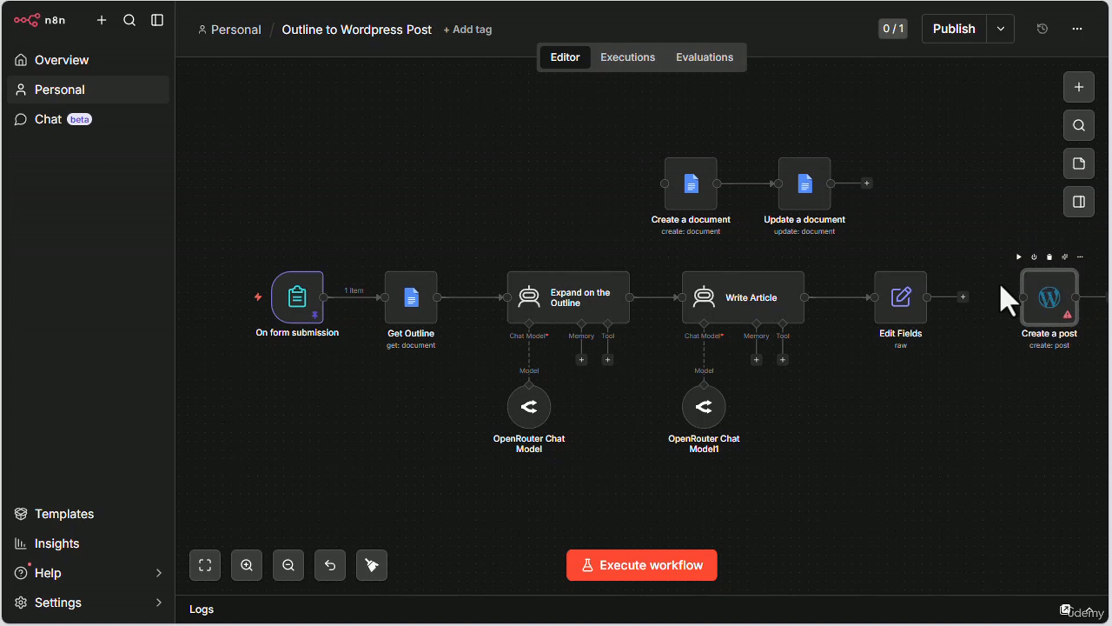
pyautogui.doubleClick(899, 296)
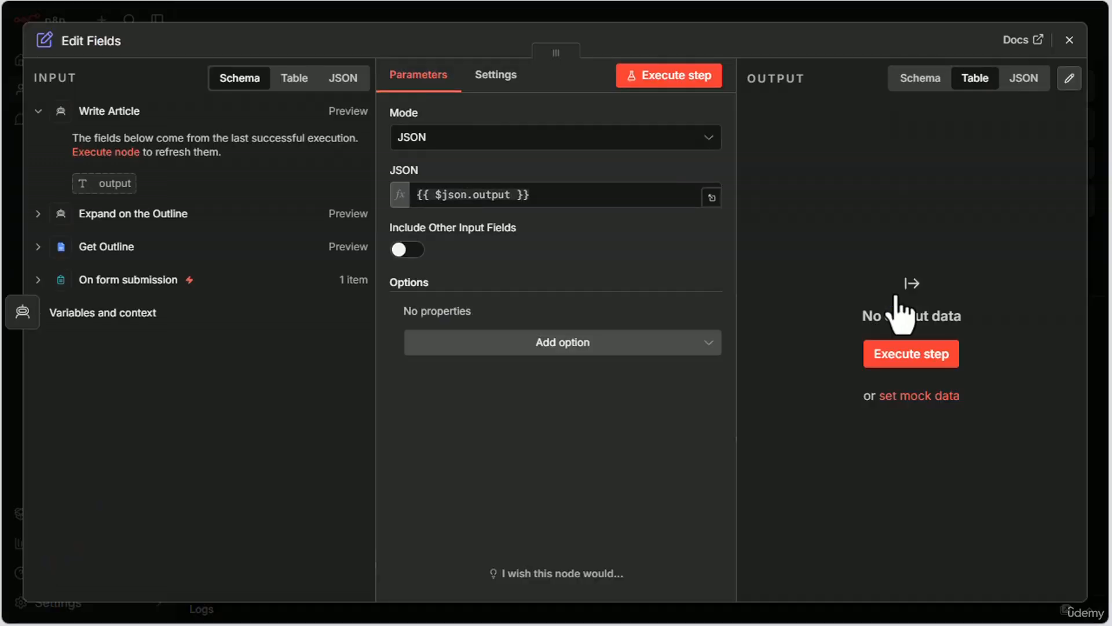
pyautogui.click(1070, 40)
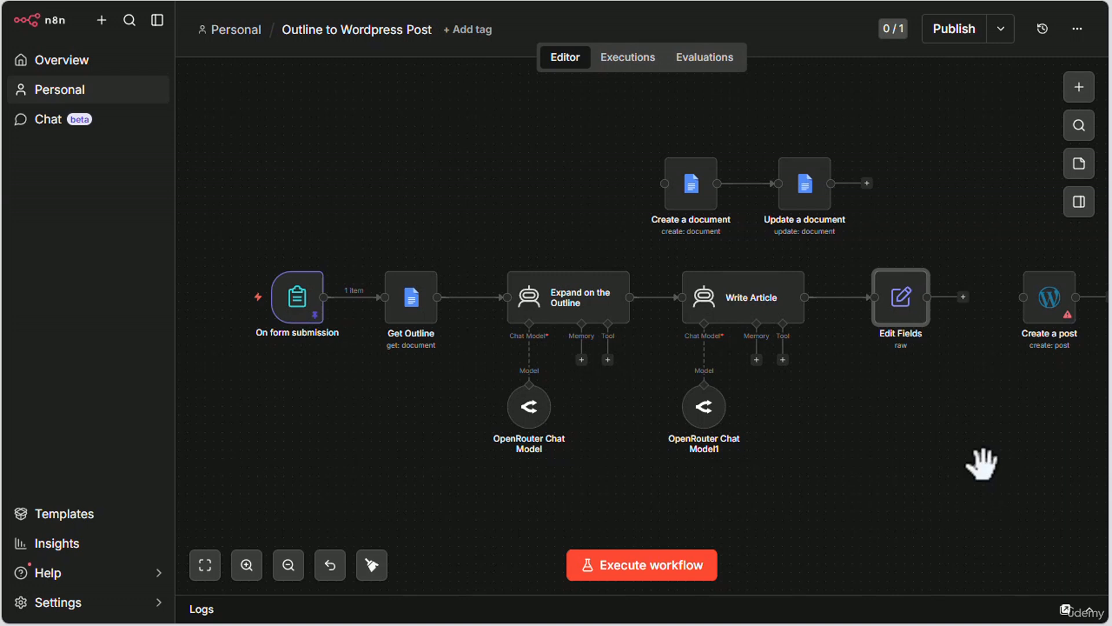
pyautogui.hscroll(4, 981, 462)
pyautogui.moveTo(815, 287); pyautogui.dragTo(893, 285)
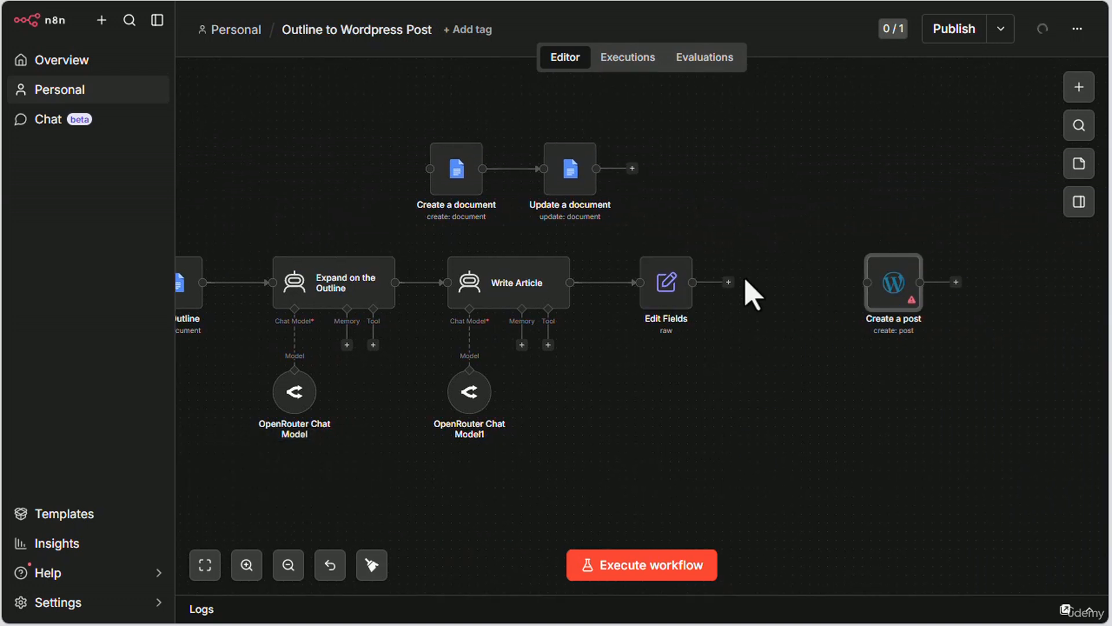
# Step: Examine the Edit Fields node's JSON mapping and the Expand on the Outline input fields, then close the node
pyautogui.moveTo(675, 284)
pyautogui.doubleClick(663, 283)
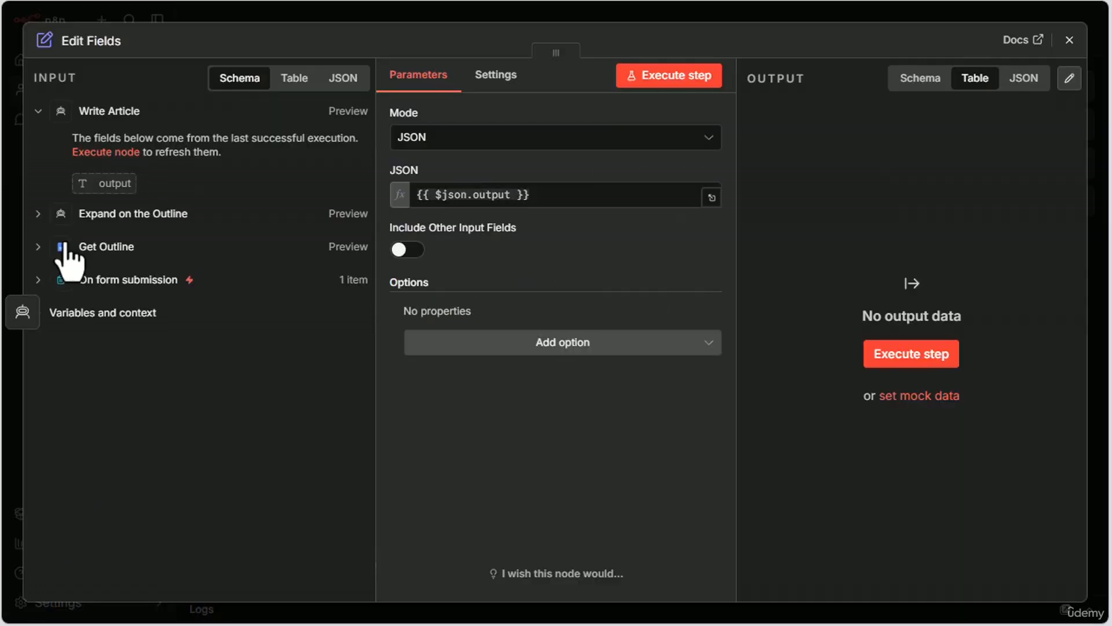
pyautogui.click(38, 214)
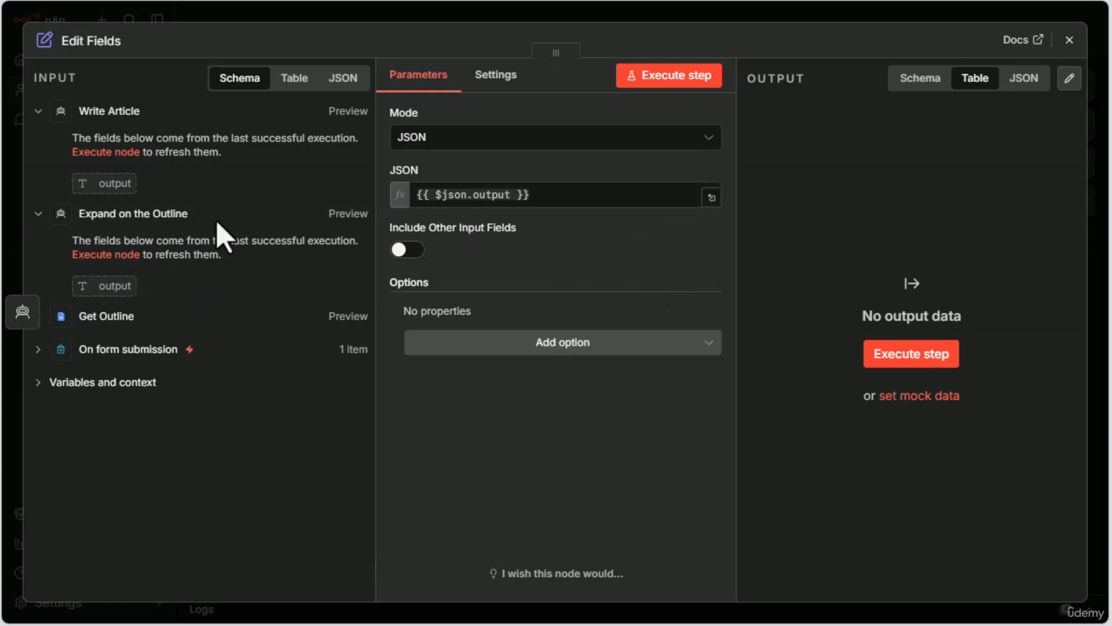
pyautogui.click(1070, 41)
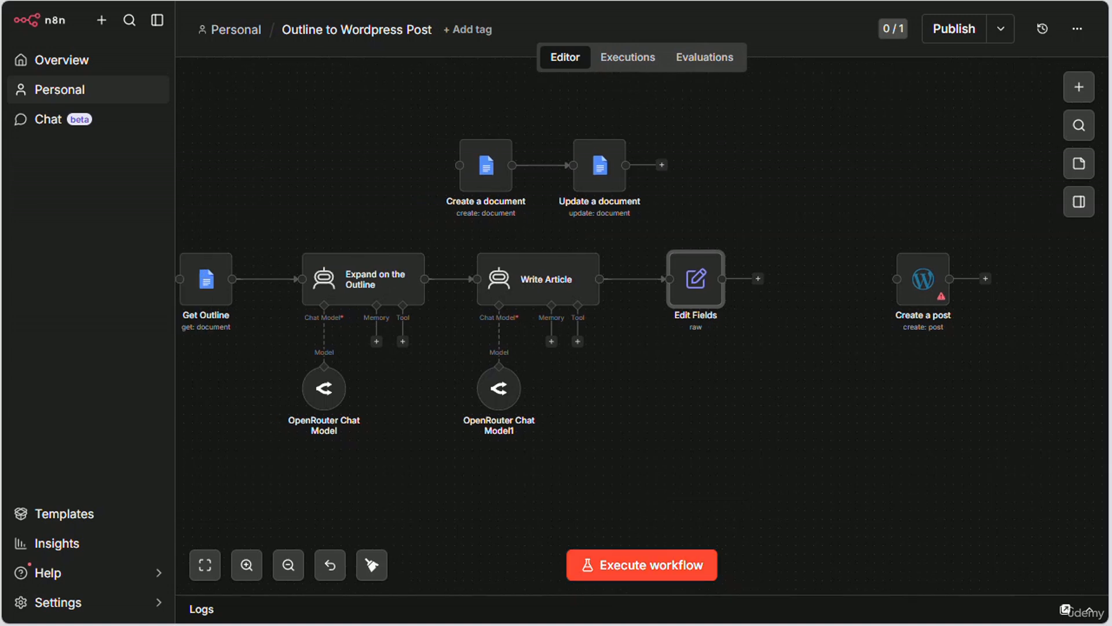
# Step: Execute the workflow, submit the copied article ID in the test form and close the form window
pyautogui.click(631, 573)
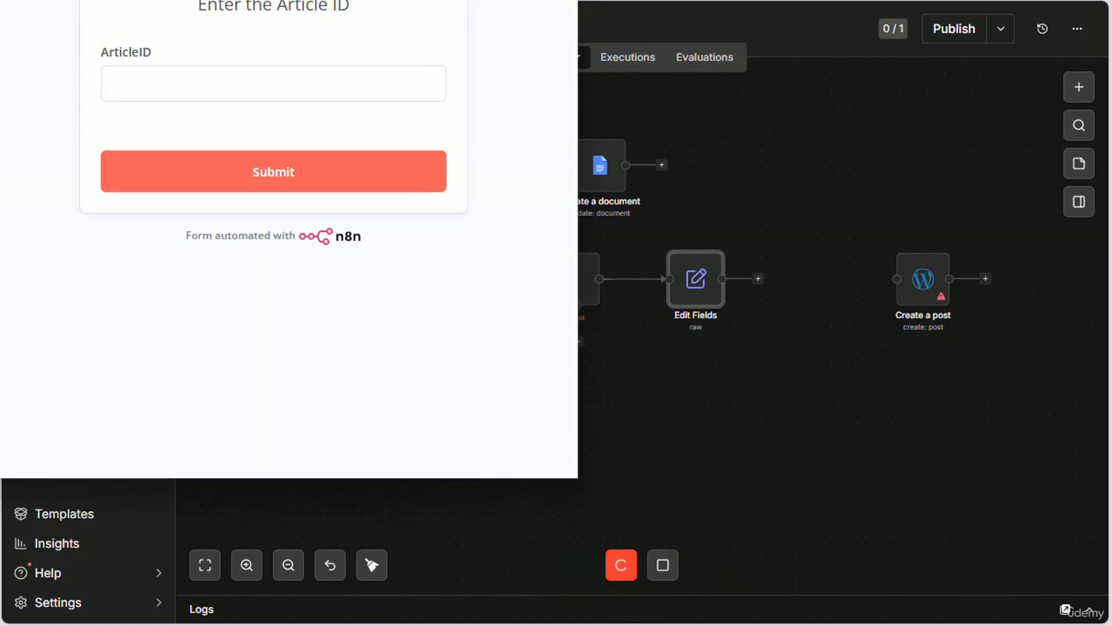
pyautogui.hotkey('ctrl', 'v')
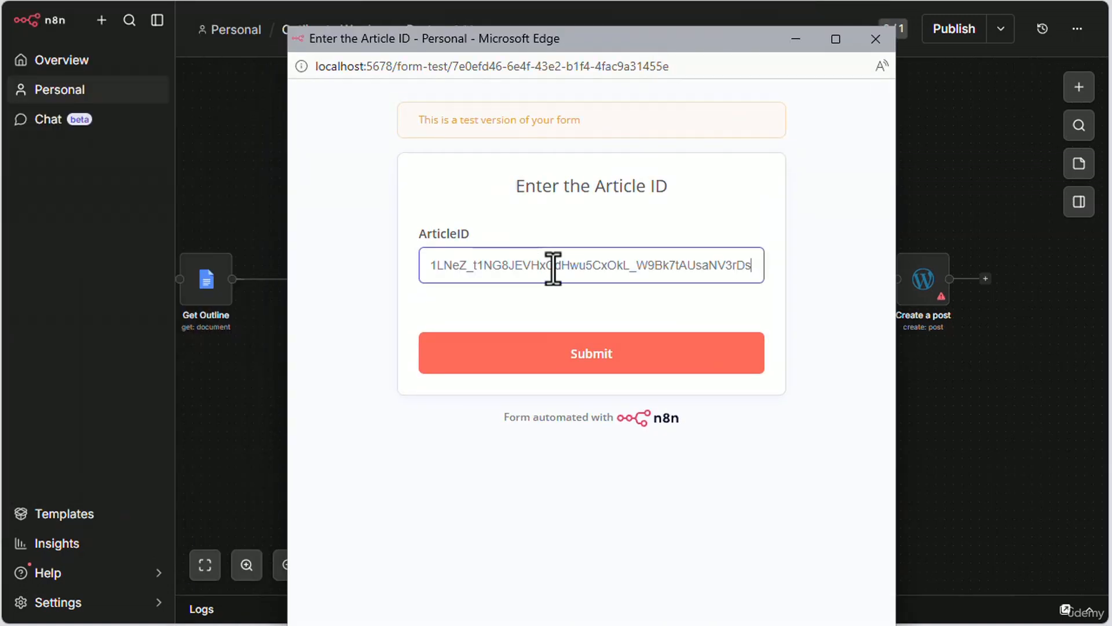
pyautogui.click(588, 354)
pyautogui.click(873, 40)
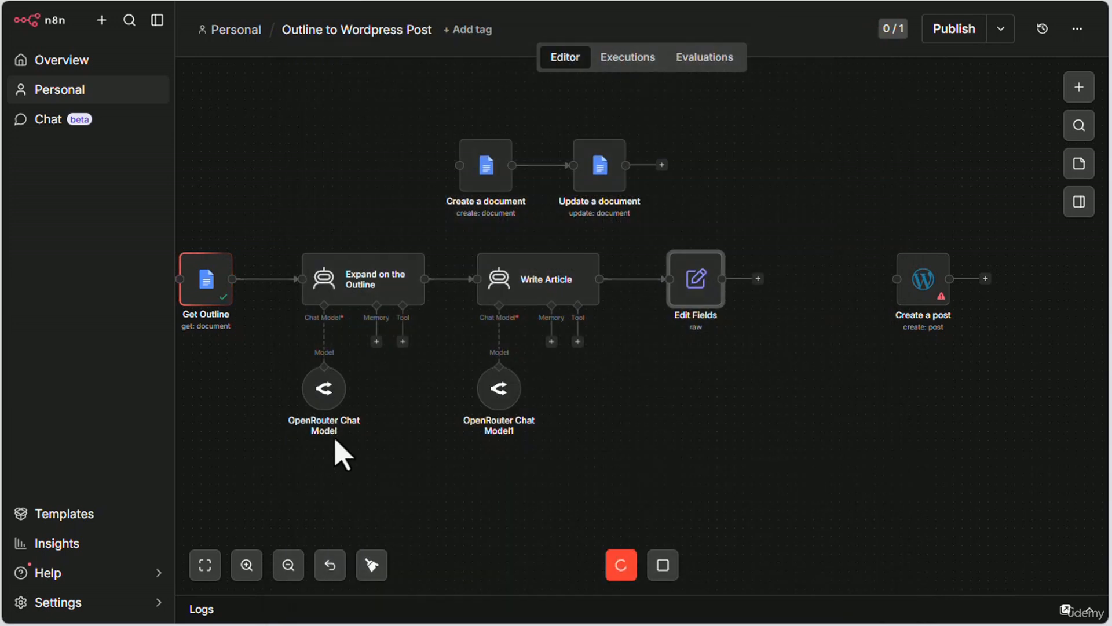
# Step: Pin the submitted data on the On form submission node
pyautogui.moveTo(335, 465); pyautogui.dragTo(648, 451)
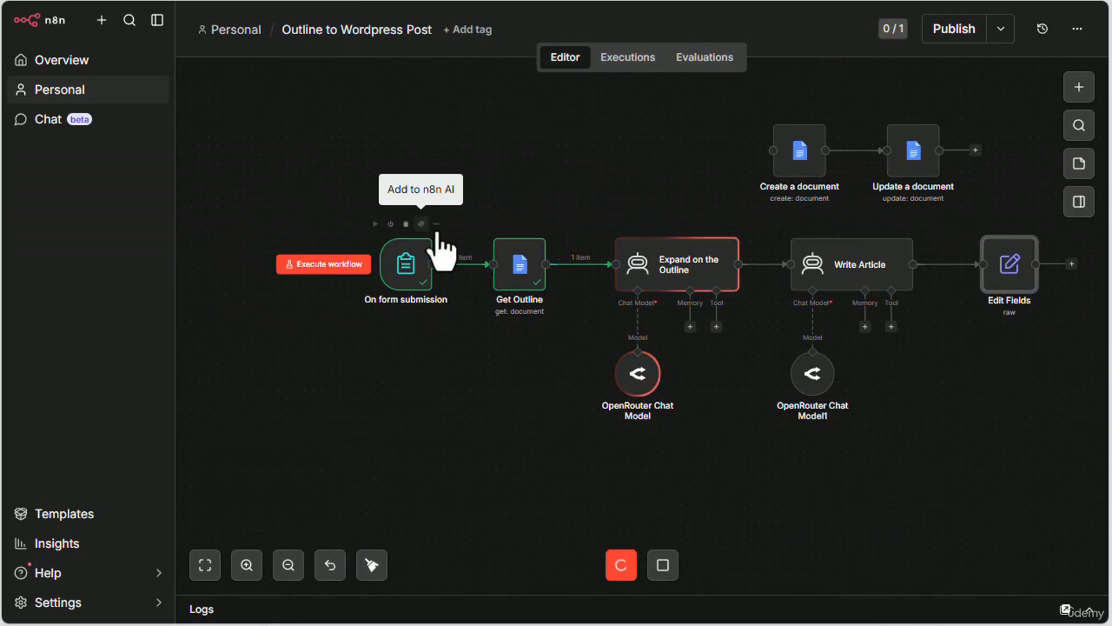
pyautogui.click(437, 223)
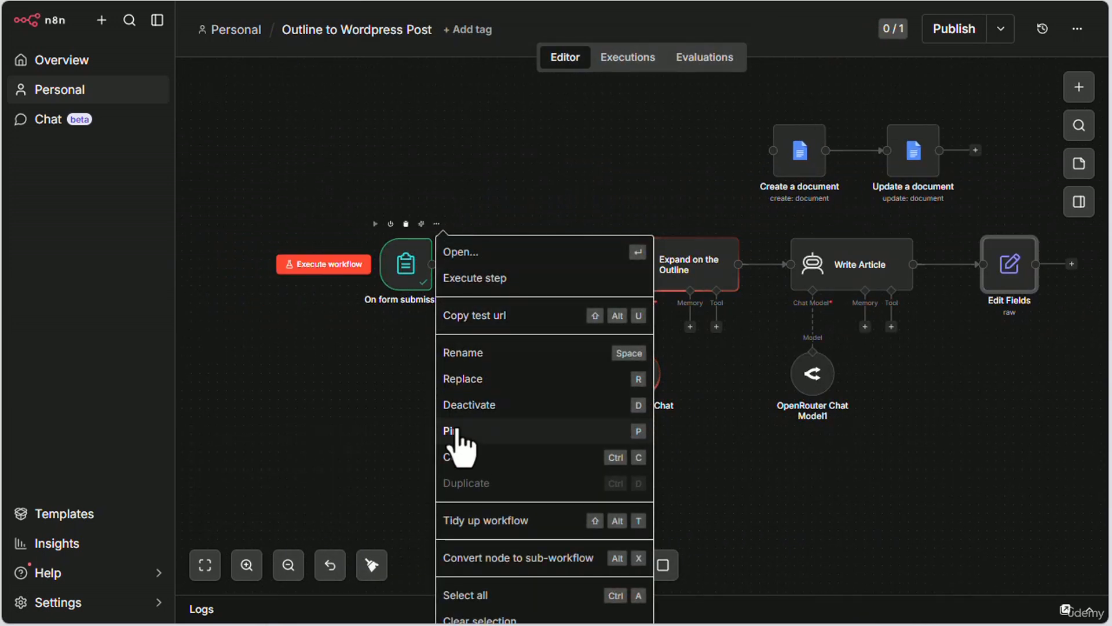
pyautogui.click(462, 430)
# Step: Examine the Edit Fields node's inputs from the earlier nodes and its full_article output, then close the node
pyautogui.moveTo(874, 504); pyautogui.dragTo(565, 491)
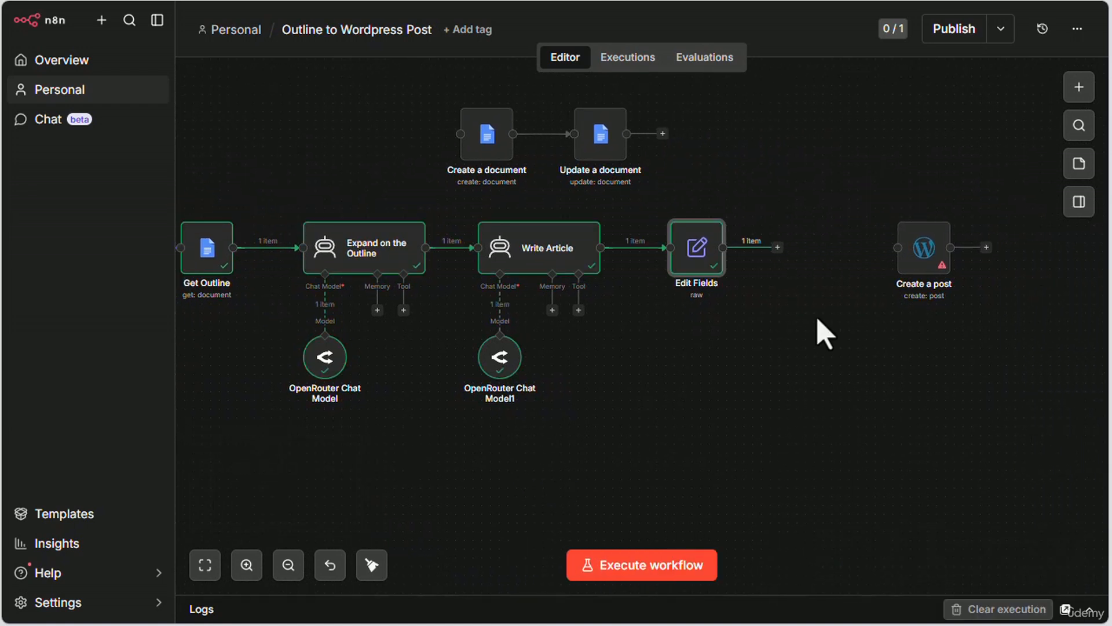
pyautogui.doubleClick(695, 261)
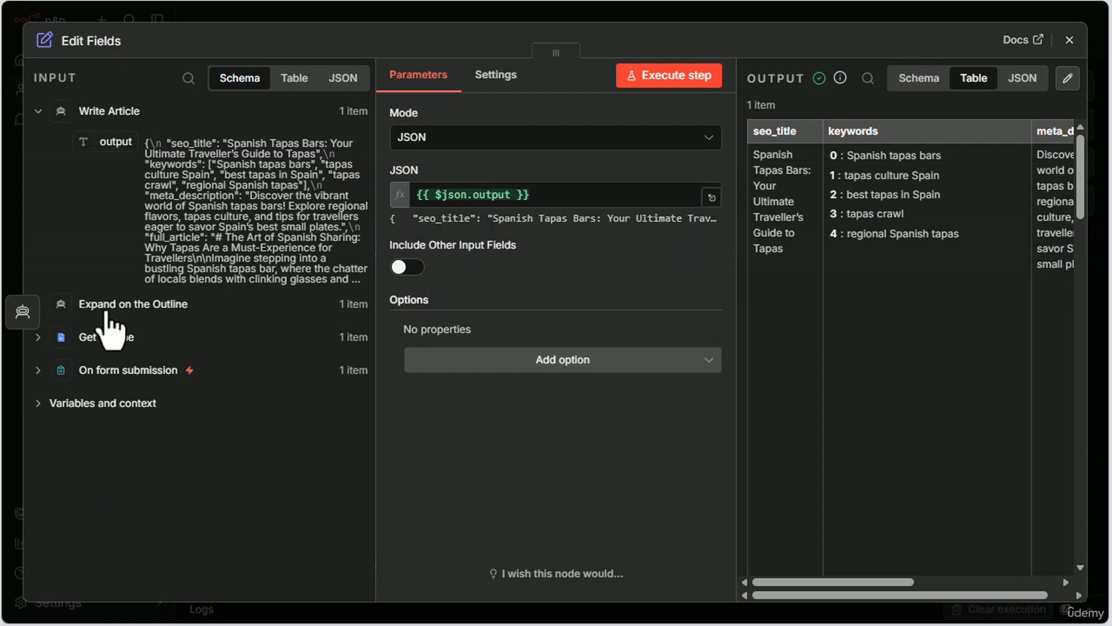
pyautogui.click(109, 308)
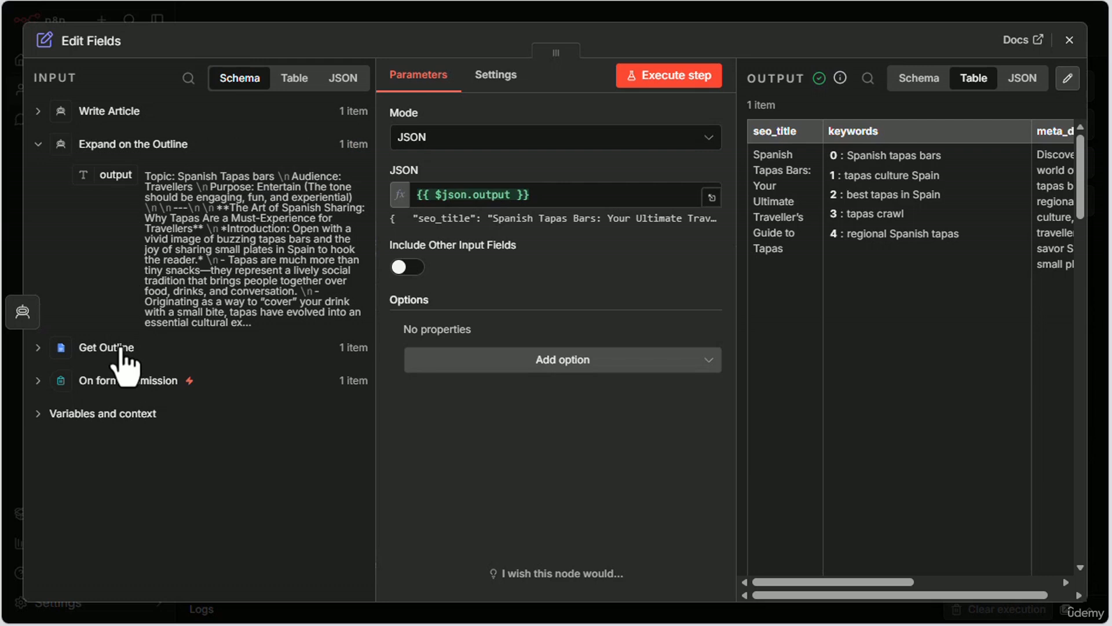
pyautogui.click(120, 348)
pyautogui.click(102, 116)
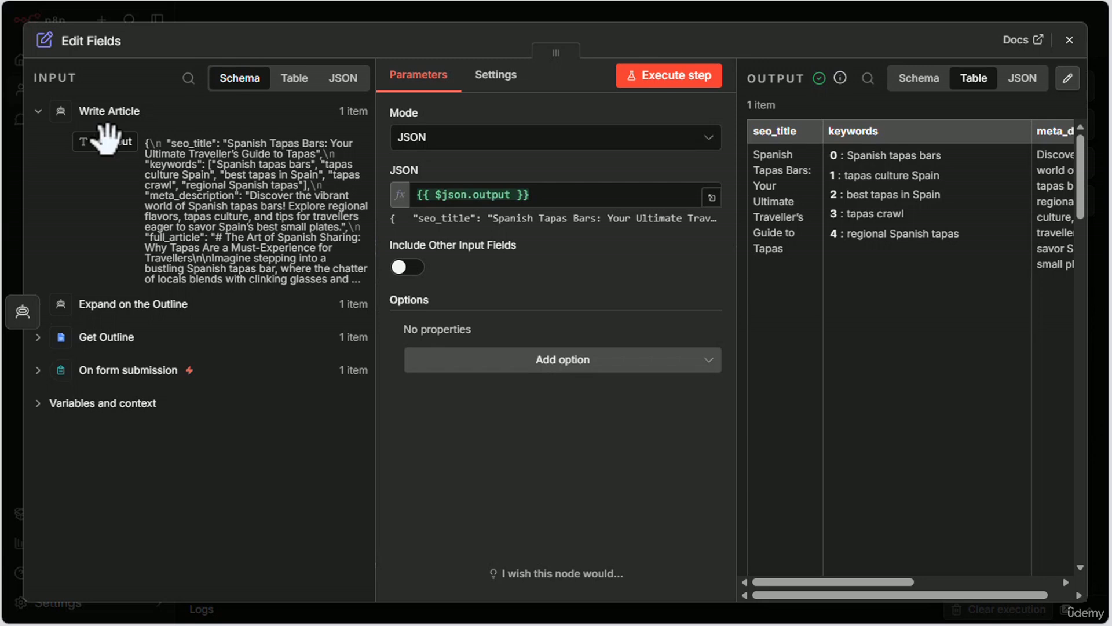
pyautogui.moveTo(909, 582); pyautogui.dragTo(1060, 582)
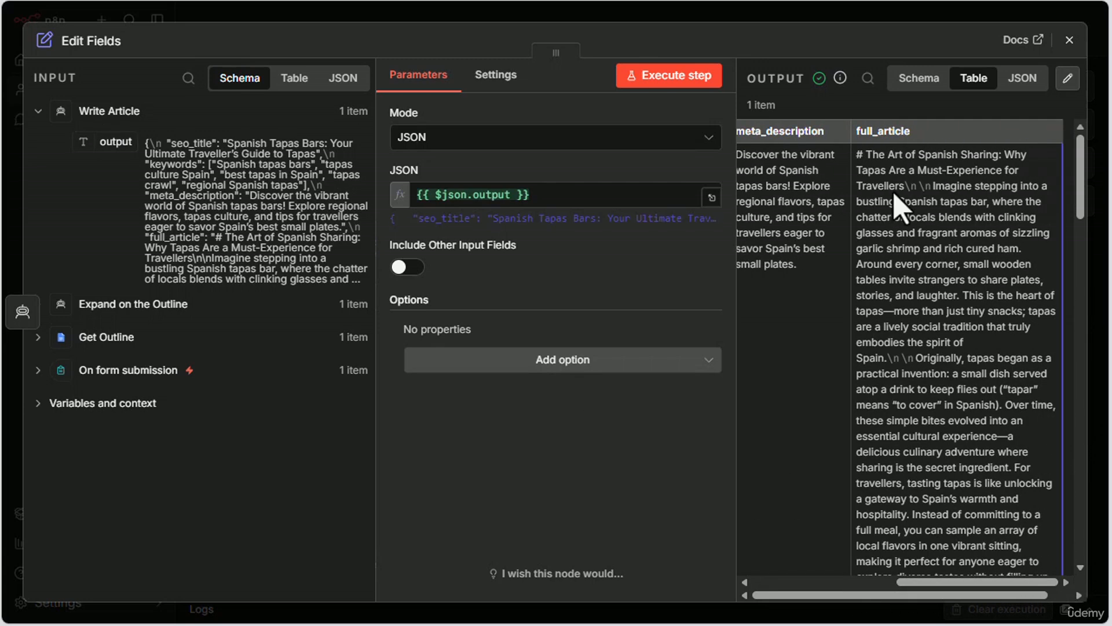
pyautogui.moveTo(859, 157); pyautogui.dragTo(943, 201)
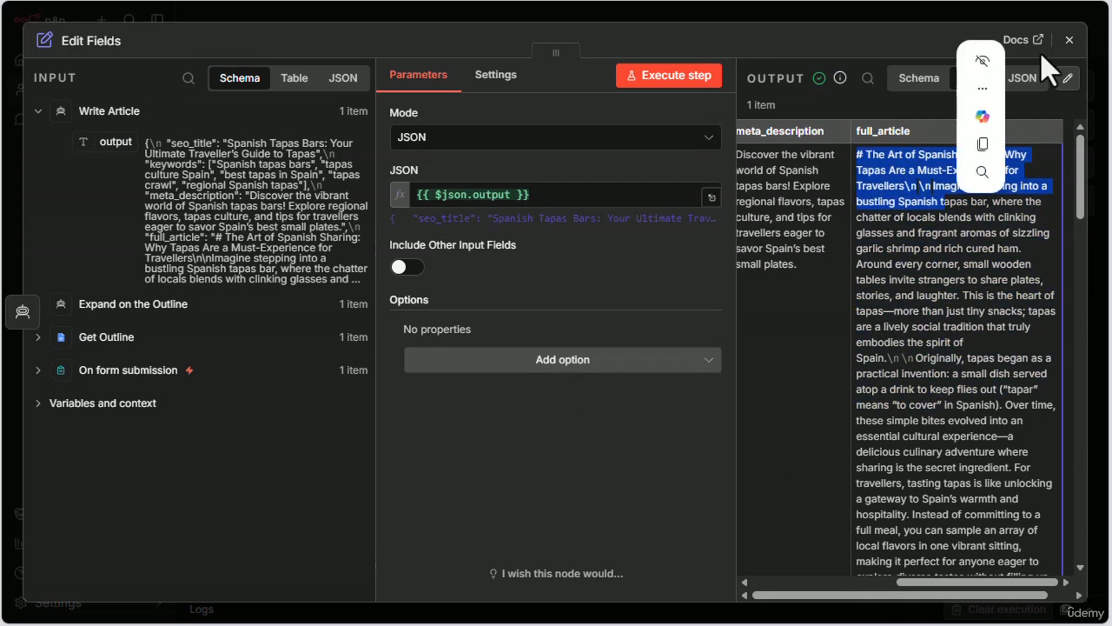
pyautogui.click(1069, 39)
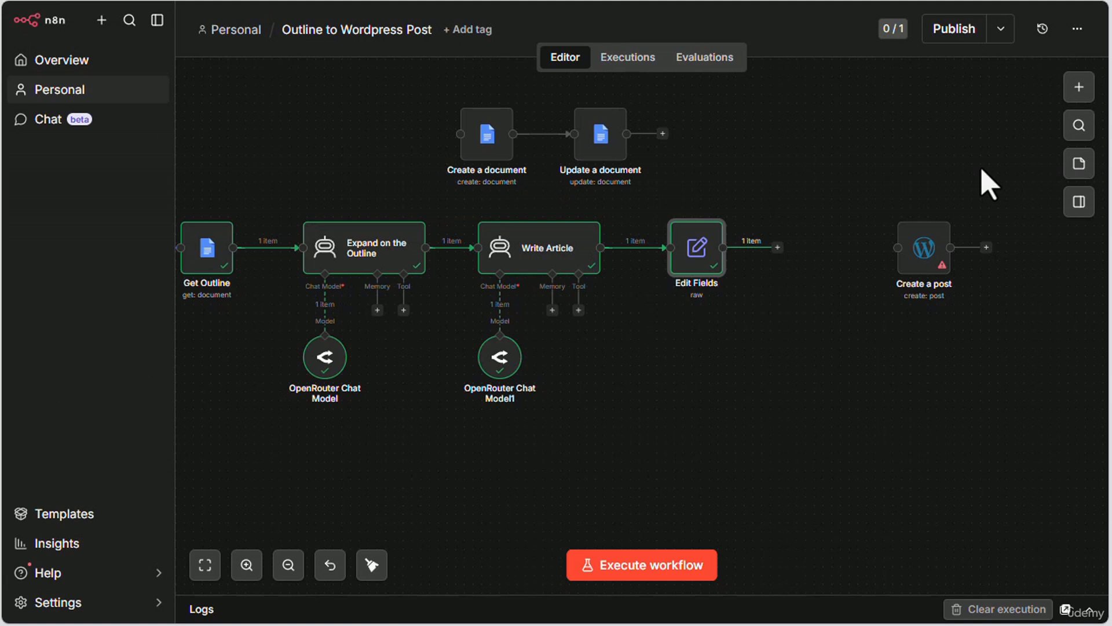
# Step: Add a Markdown node after Edit Fields and set its mode to Markdown to HTML
pyautogui.click(1075, 87)
pyautogui.write('markdow')
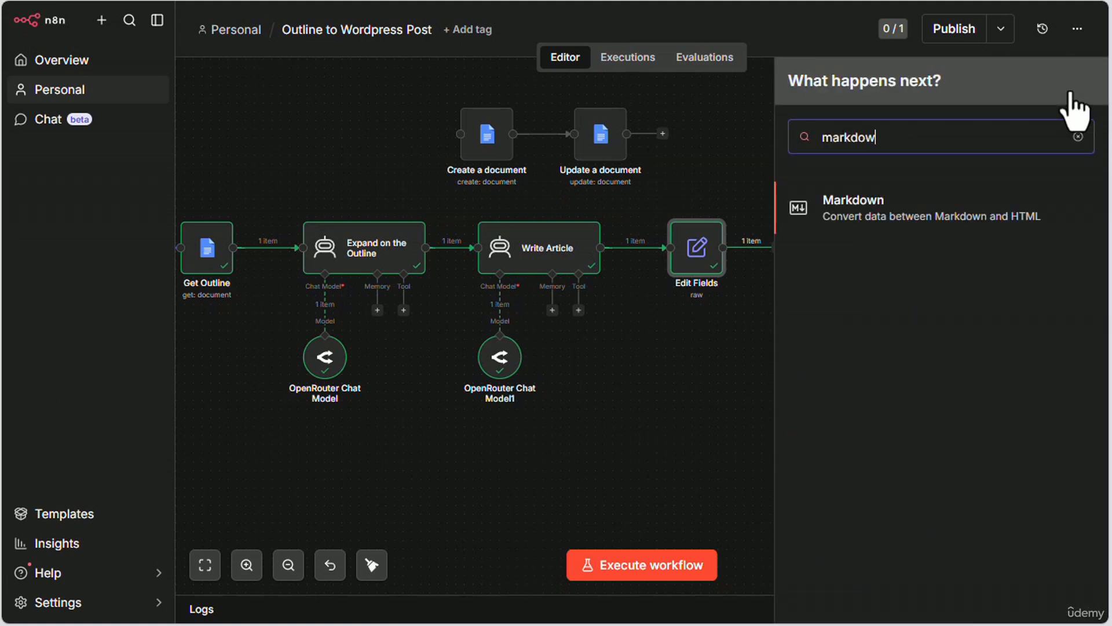
pyautogui.click(840, 215)
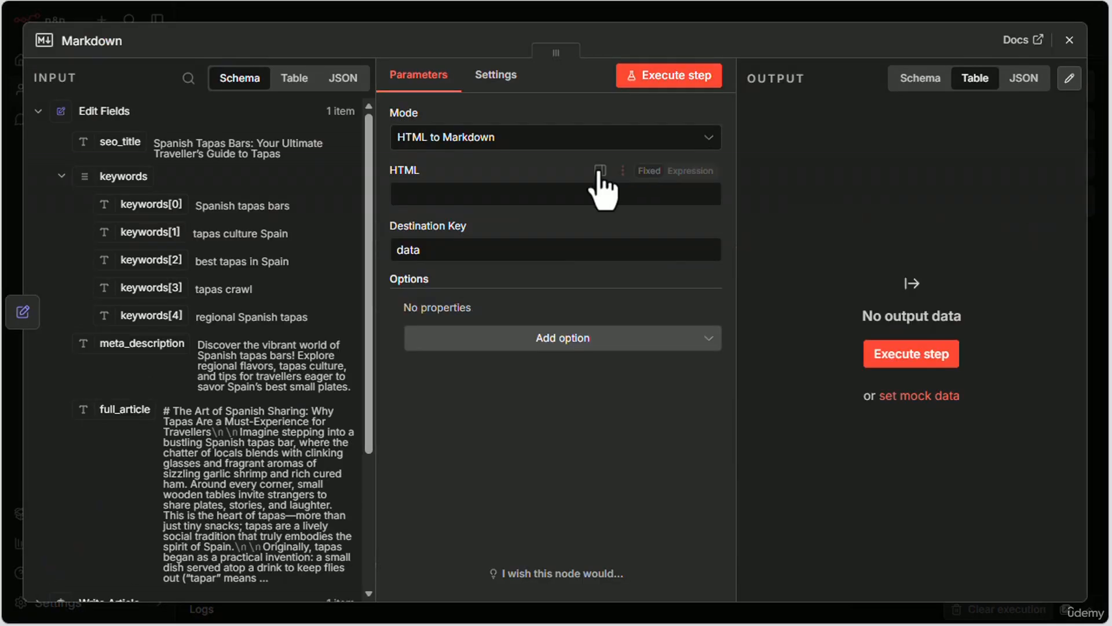
pyautogui.click(509, 138)
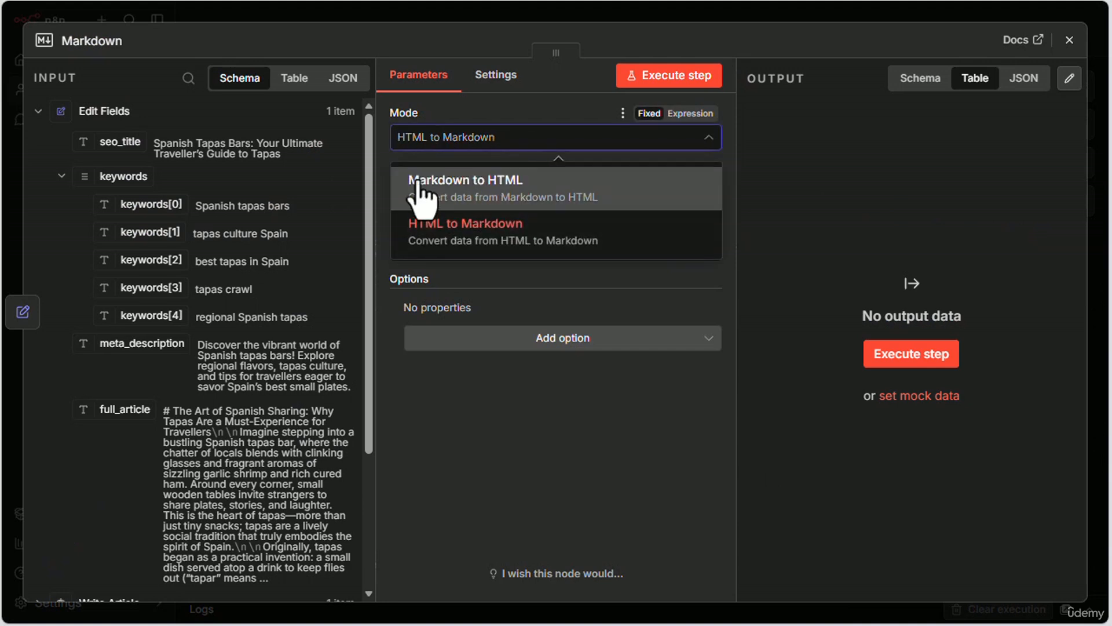
pyautogui.click(400, 188)
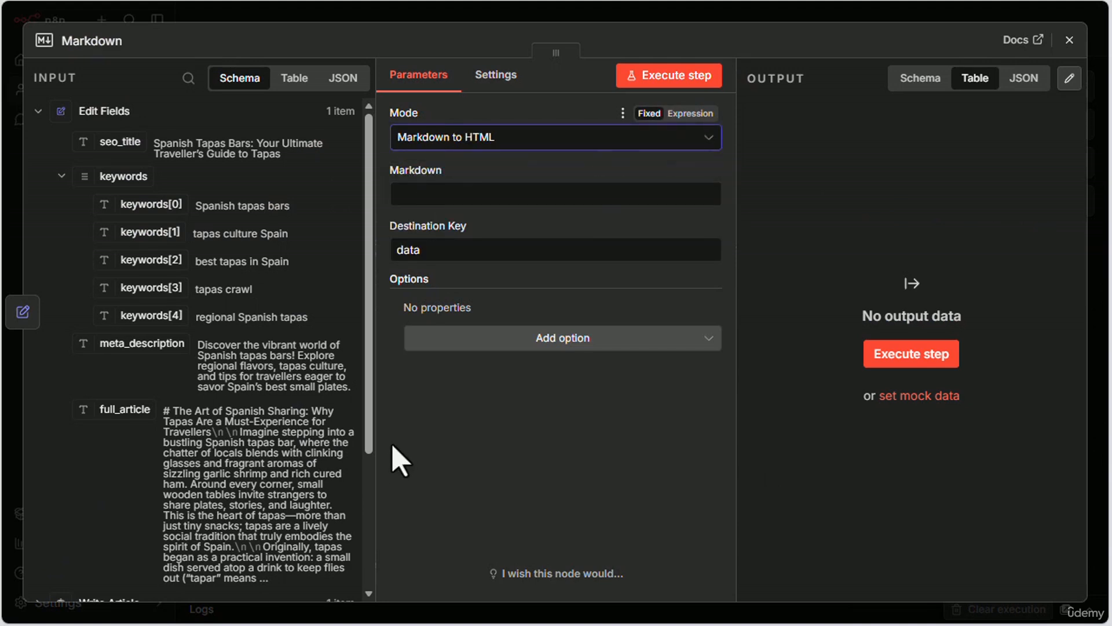
# Step: Map the full_article field from Edit Fields into the Markdown node's Markdown parameter
pyautogui.click(431, 194)
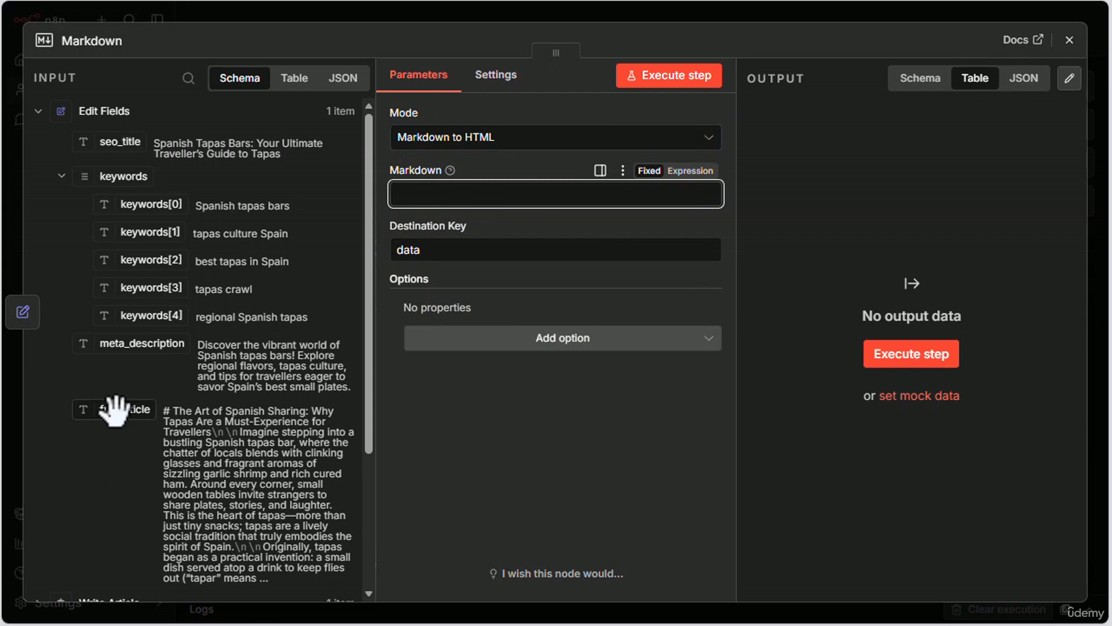
pyautogui.moveTo(116, 411); pyautogui.dragTo(434, 191)
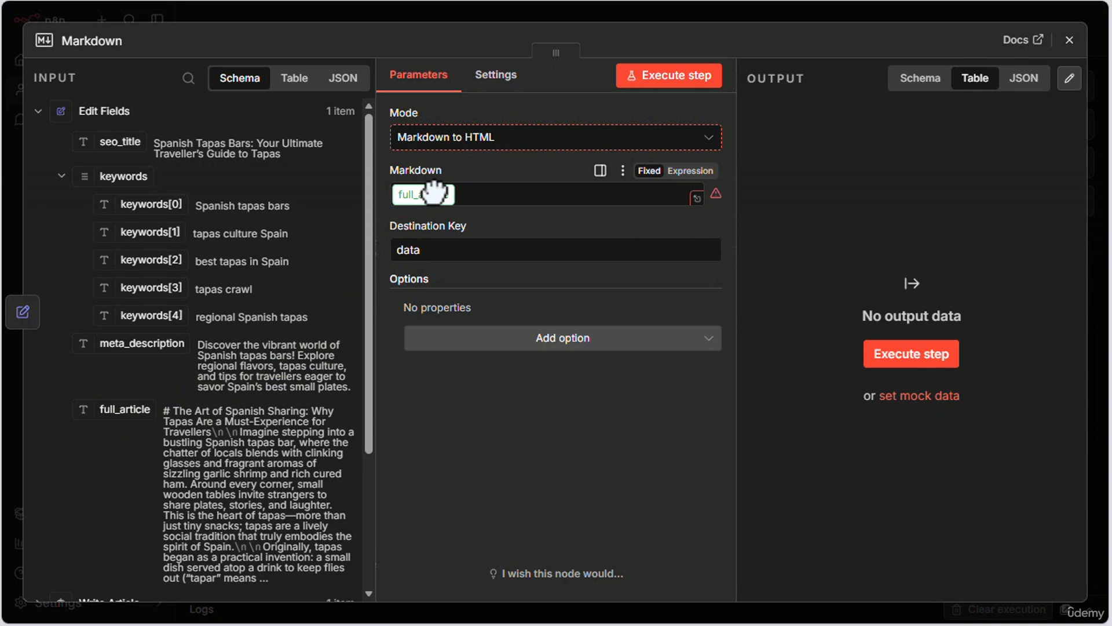
pyautogui.moveTo(434, 193); pyautogui.dragTo(435, 194)
pyautogui.click(464, 527)
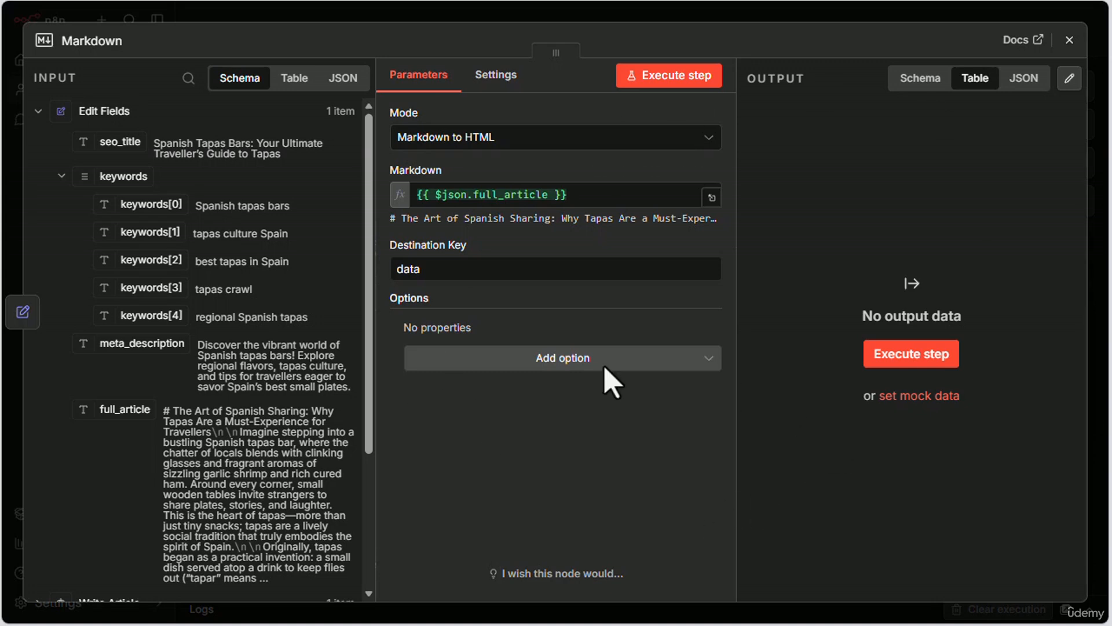
# Step: Execute the Markdown node, compare full_article with the HTML in the data column of its output, and close the node
pyautogui.click(905, 359)
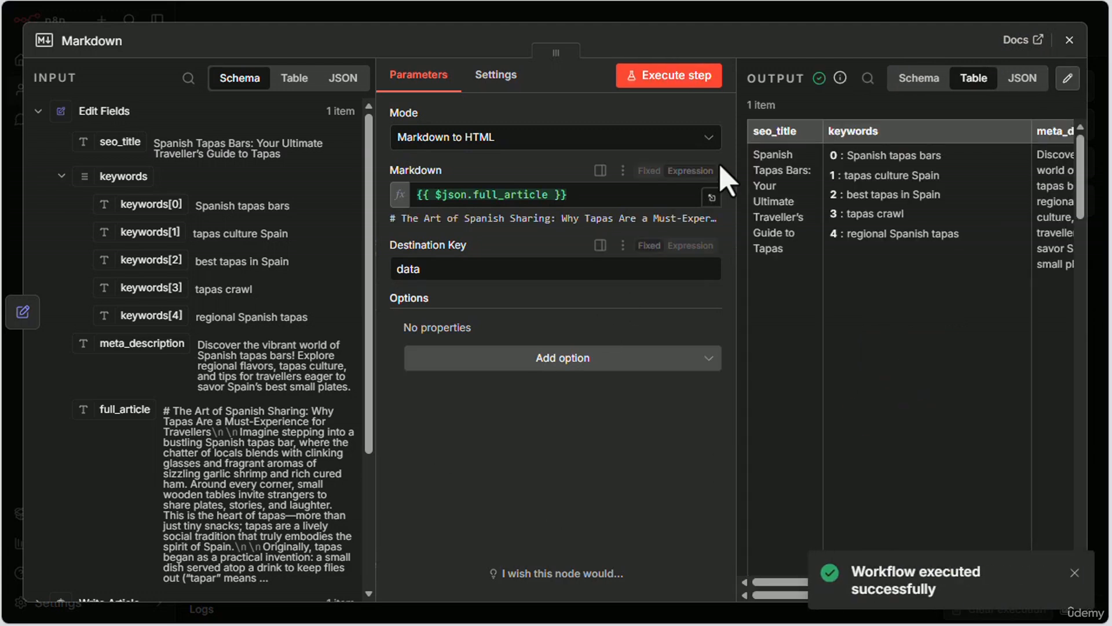
pyautogui.click(1073, 573)
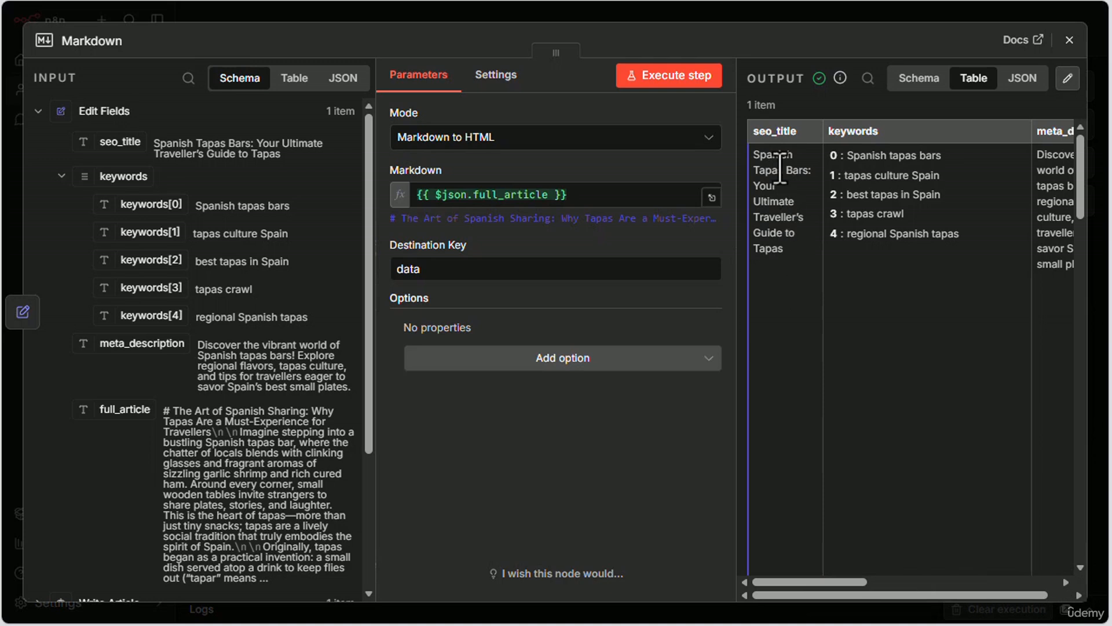
pyautogui.moveTo(819, 584); pyautogui.dragTo(930, 593)
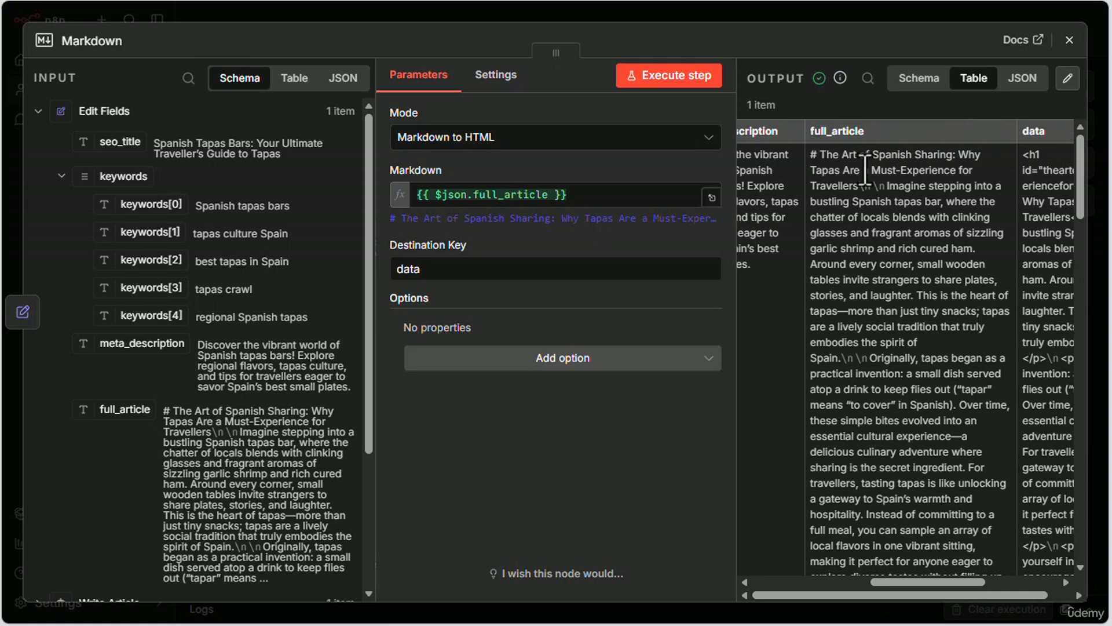
pyautogui.moveTo(898, 583); pyautogui.dragTo(950, 586)
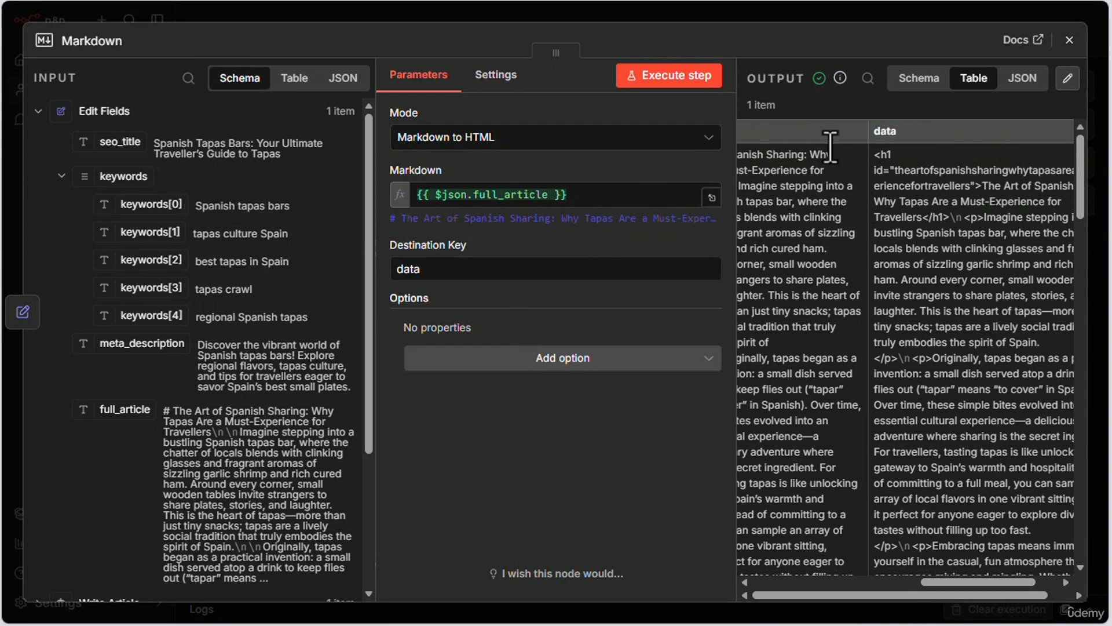
pyautogui.moveTo(958, 586); pyautogui.dragTo(986, 590)
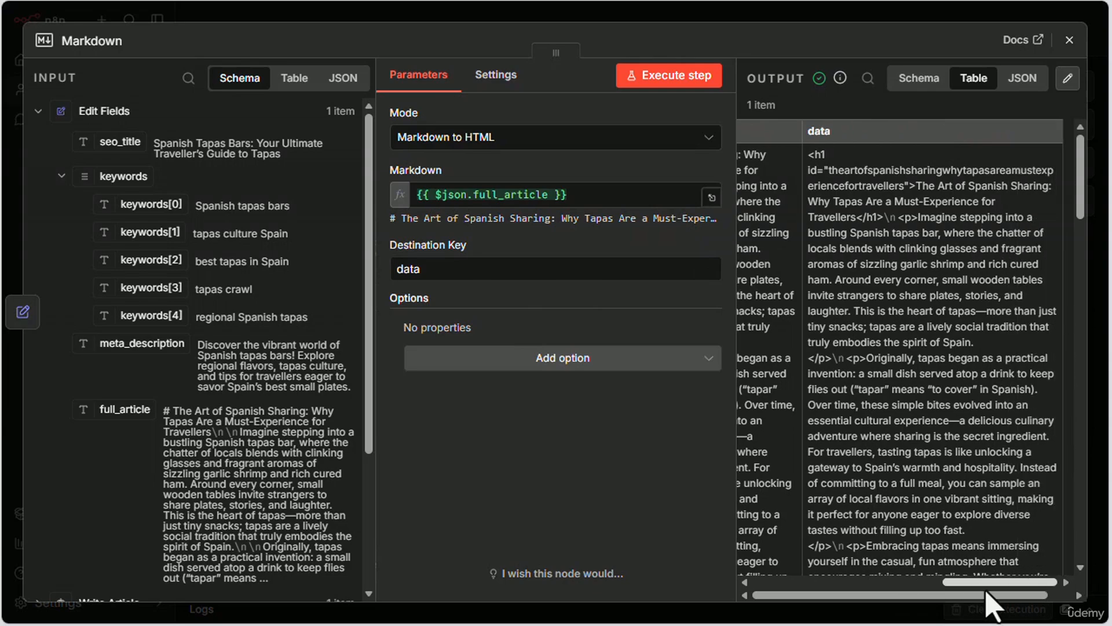
pyautogui.click(1069, 40)
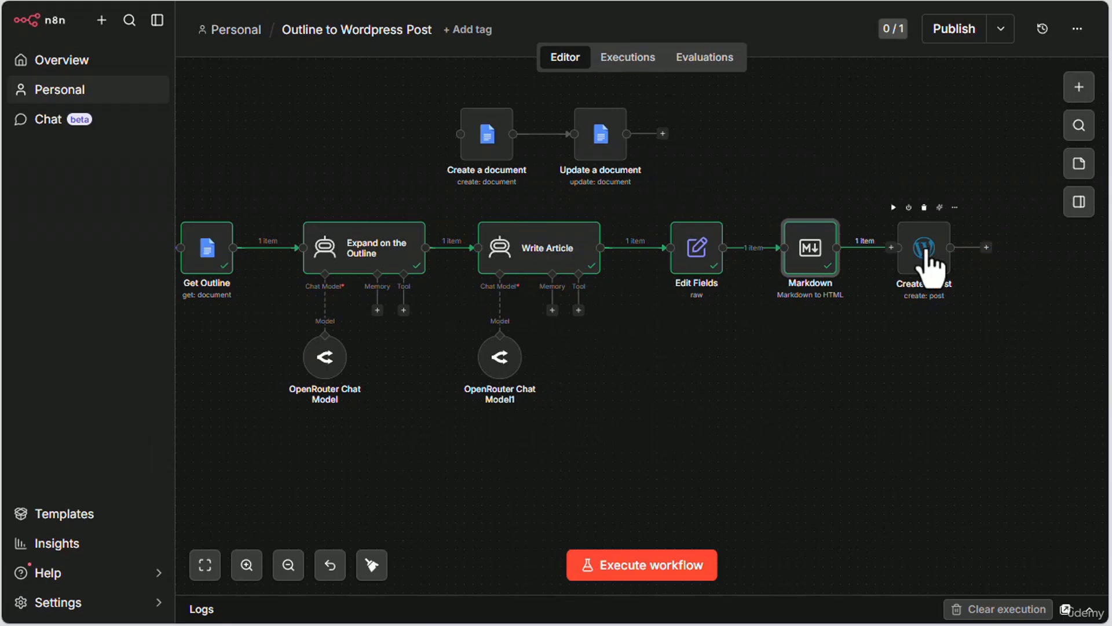
# Step: Shift the Create a post node slightly away from the Markdown node and connect Markdown's output to it
pyautogui.doubleClick(926, 266)
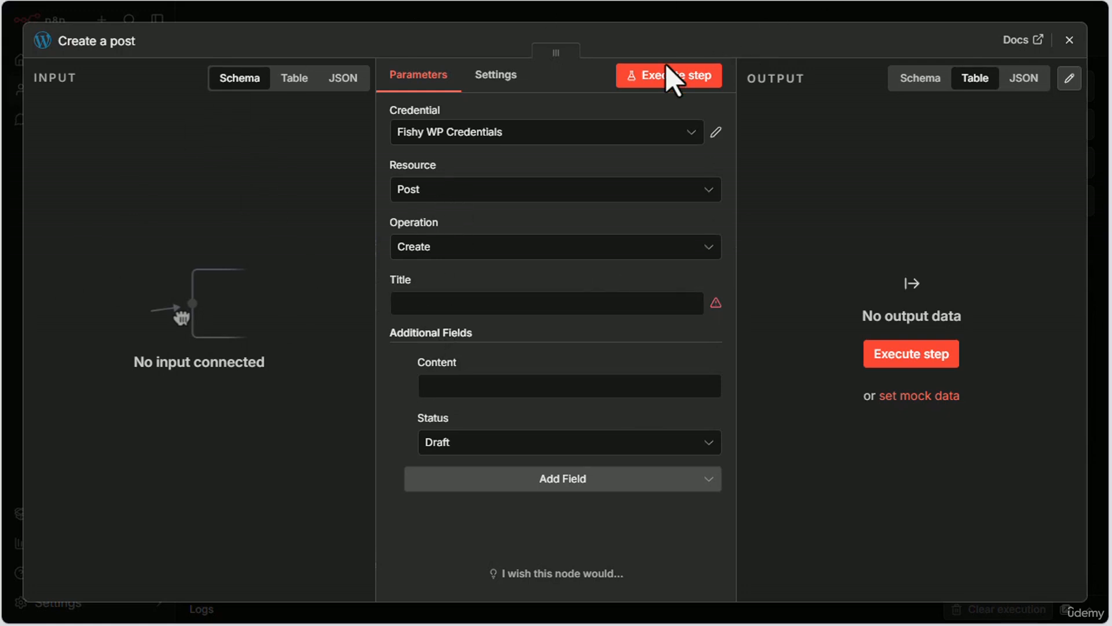
pyautogui.click(1070, 40)
pyautogui.moveTo(952, 249); pyautogui.dragTo(936, 251)
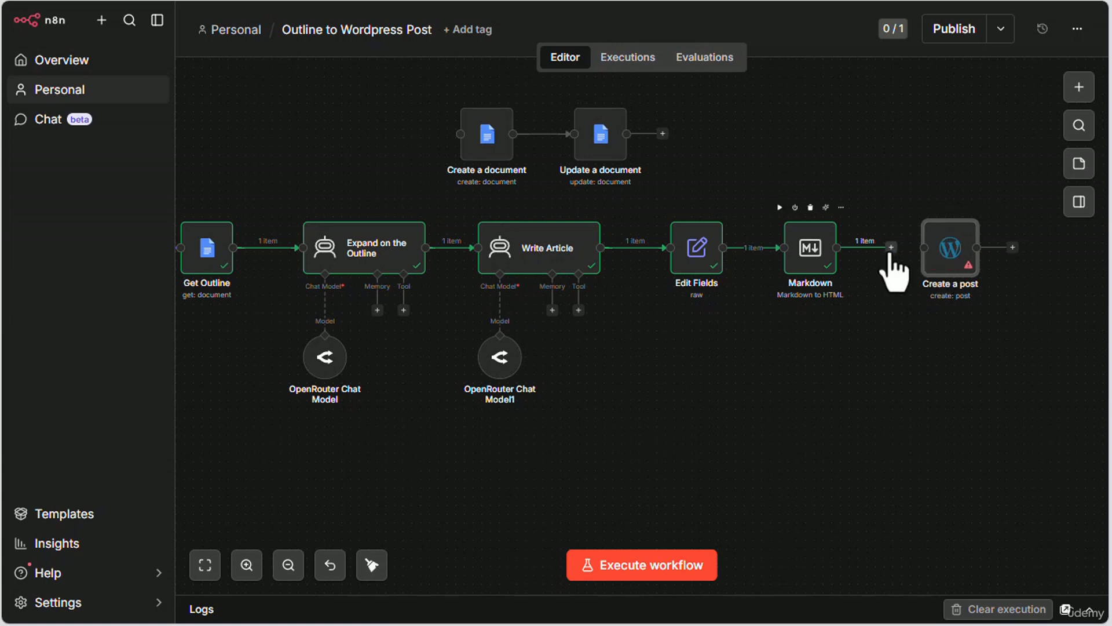
# Step: In the Create a post node, map seo_title to the Title and the Markdown node's data field to the Content
pyautogui.doubleClick(948, 249)
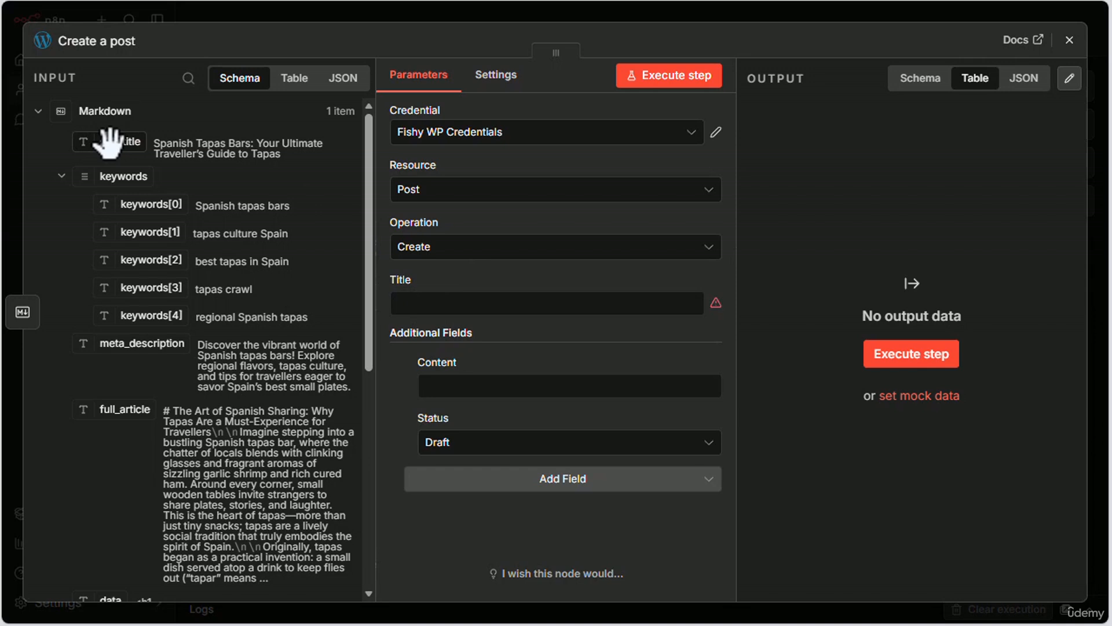
pyautogui.moveTo(110, 142); pyautogui.dragTo(434, 302)
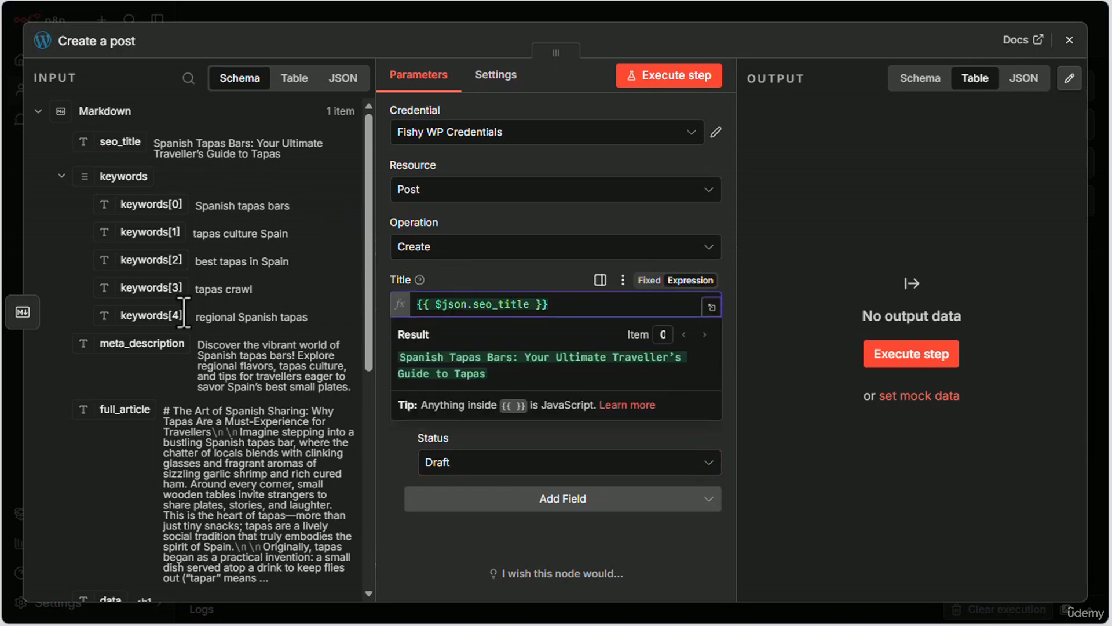
pyautogui.click(420, 424)
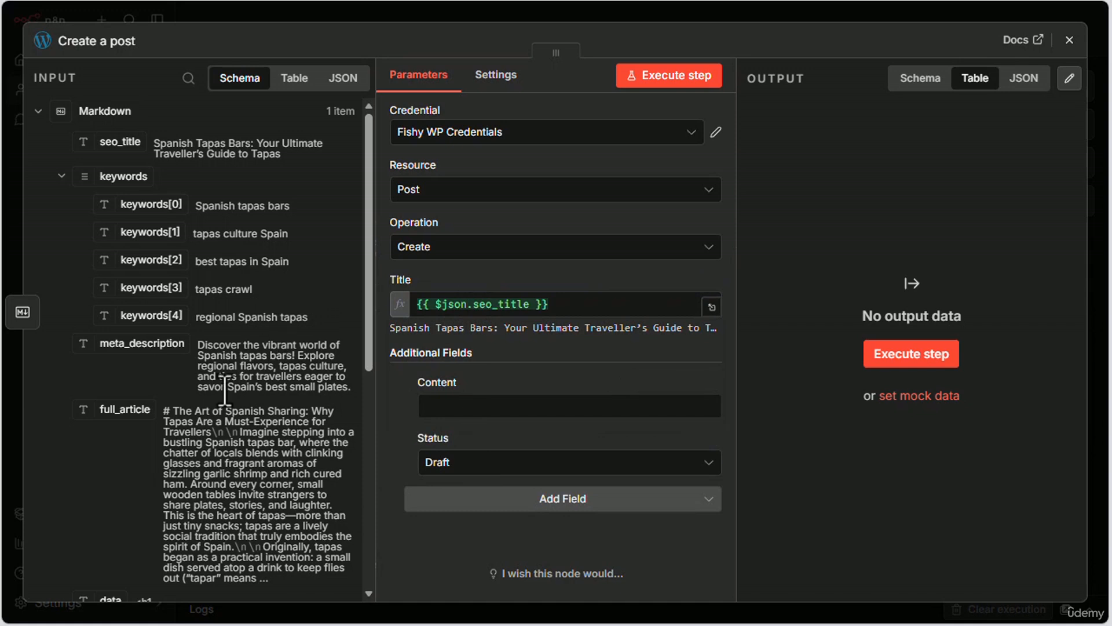
pyautogui.moveTo(365, 293); pyautogui.dragTo(365, 479)
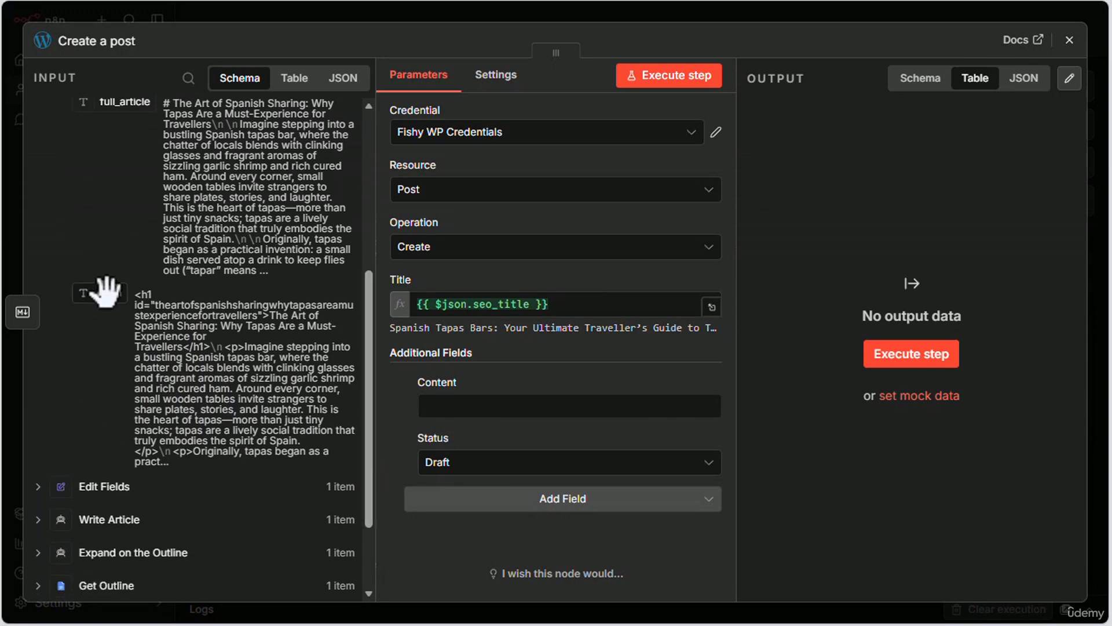
pyautogui.moveTo(106, 291); pyautogui.dragTo(434, 406)
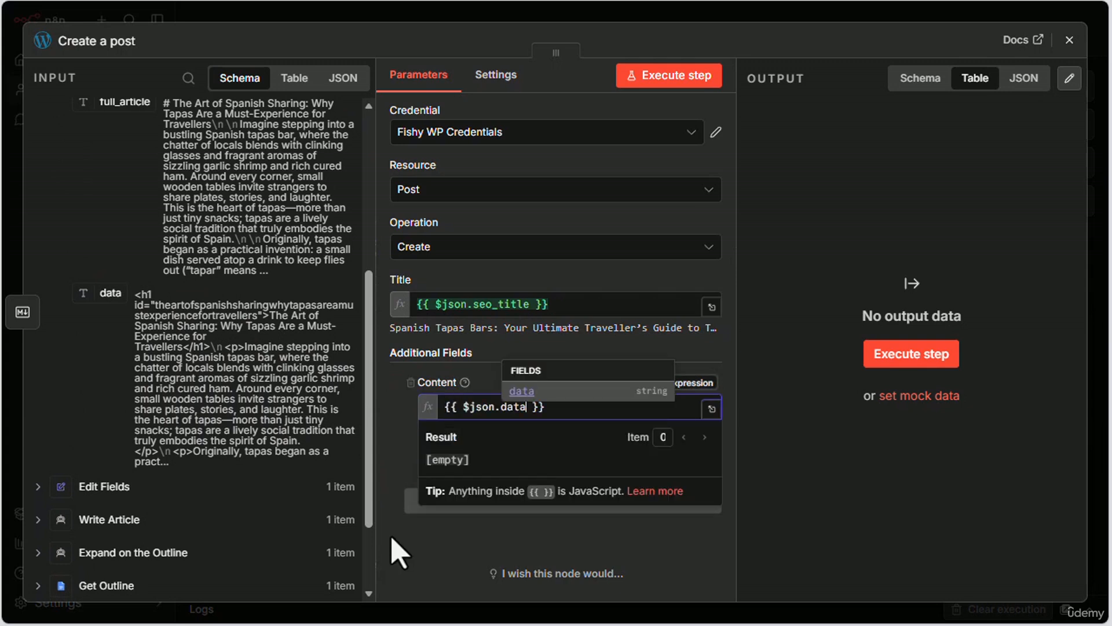
pyautogui.click(385, 390)
# Step: Review the available post Status options, leave the status at Draft and close the Create a post node
pyautogui.click(472, 483)
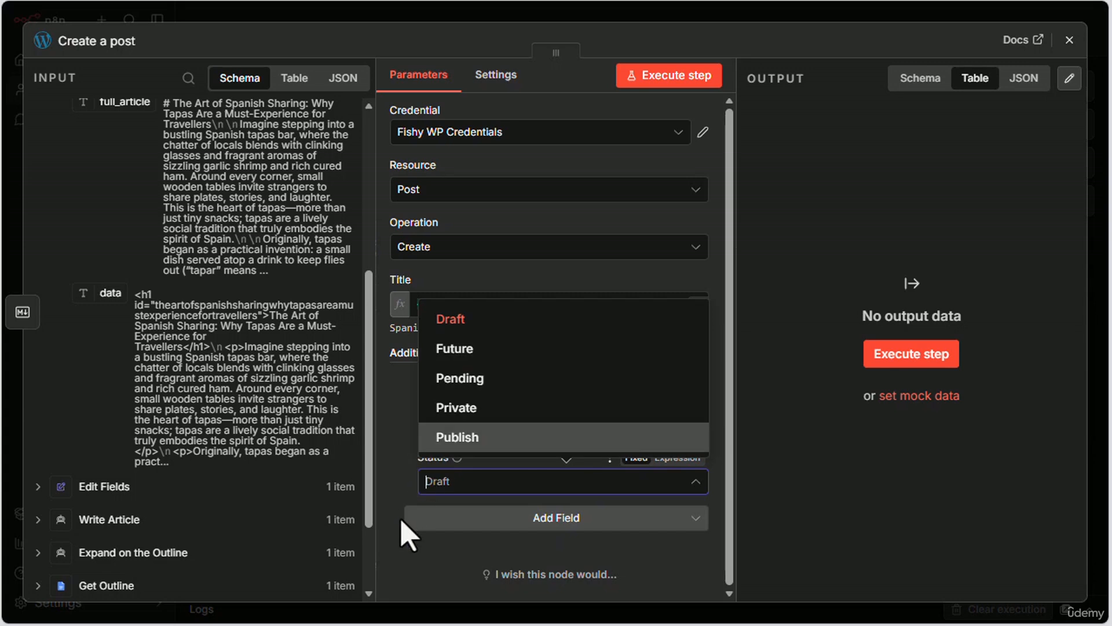
pyautogui.click(405, 588)
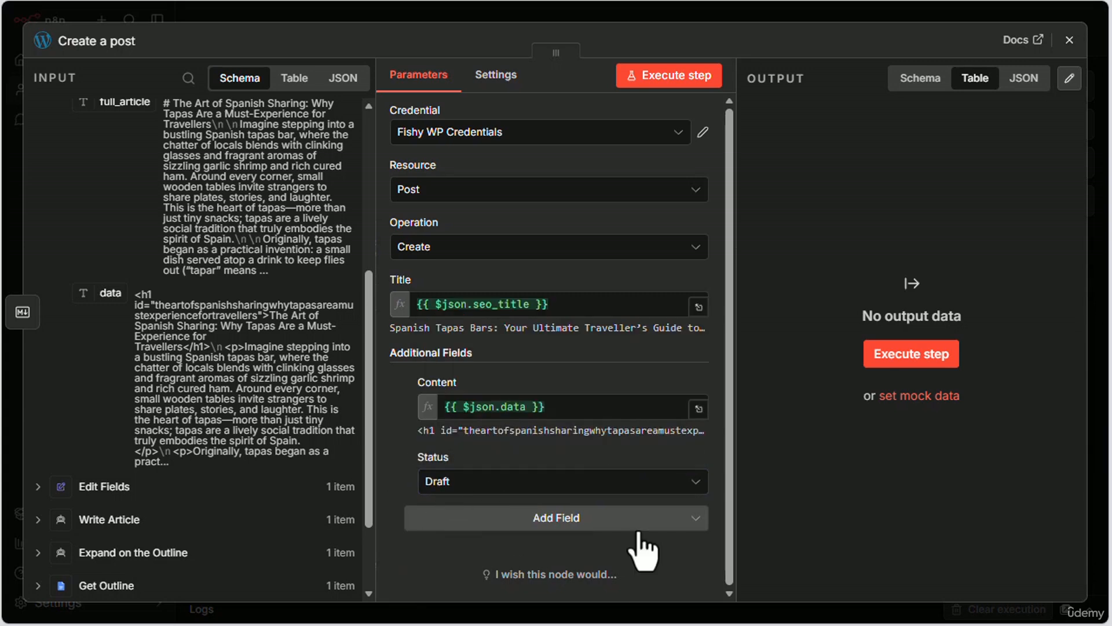
pyautogui.click(1069, 40)
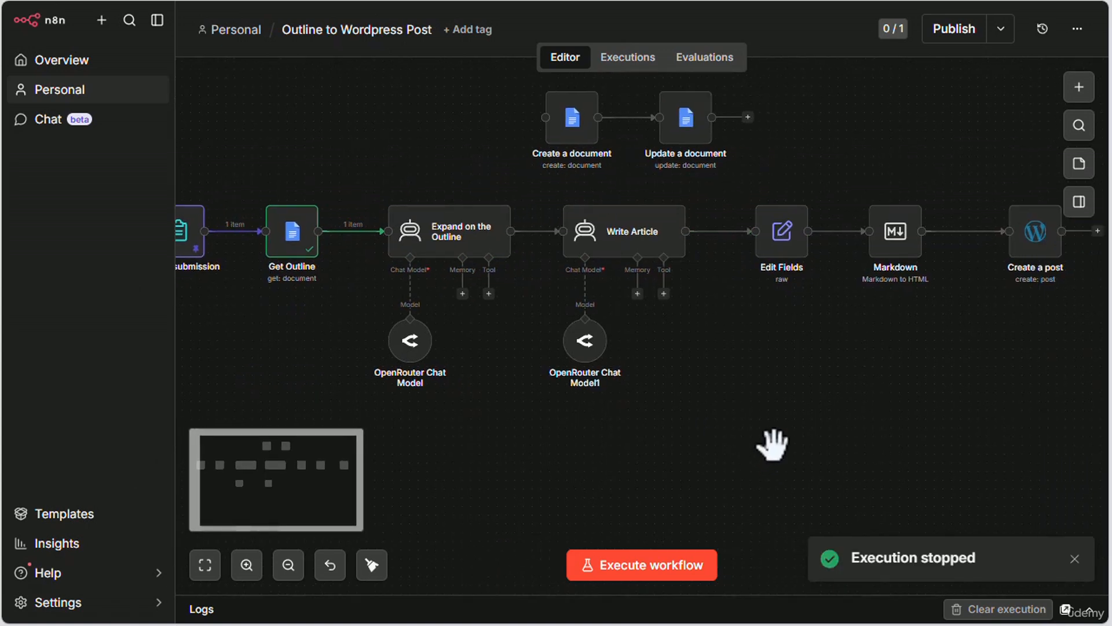
# Step: Execute the complete workflow from the pinned form submission through to Create a post
pyautogui.scroll(-1, 773, 445)
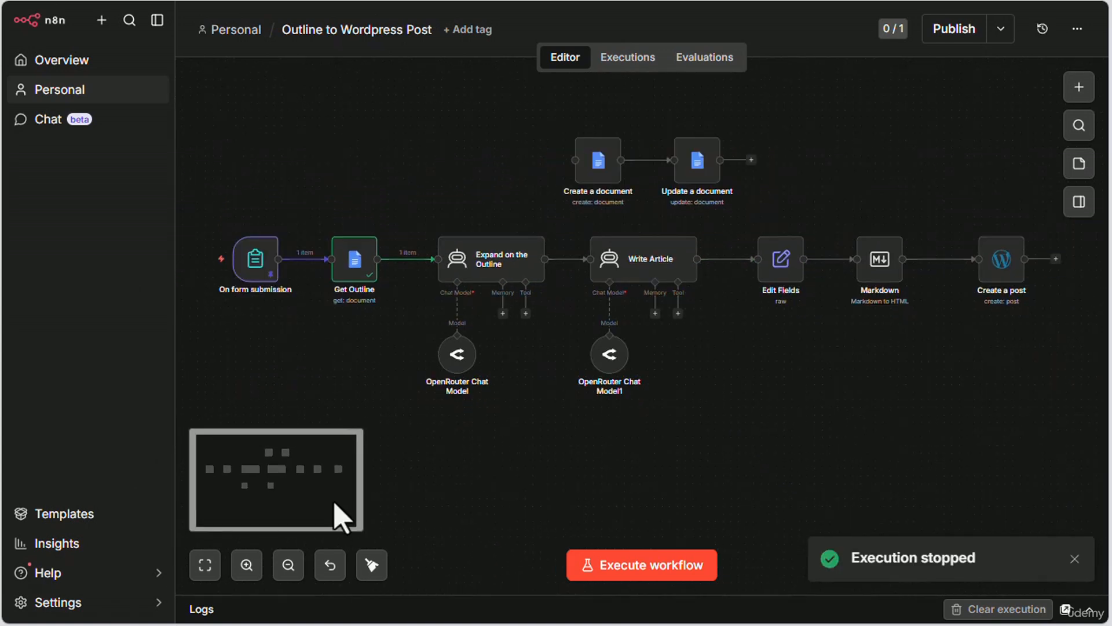
pyautogui.click(666, 570)
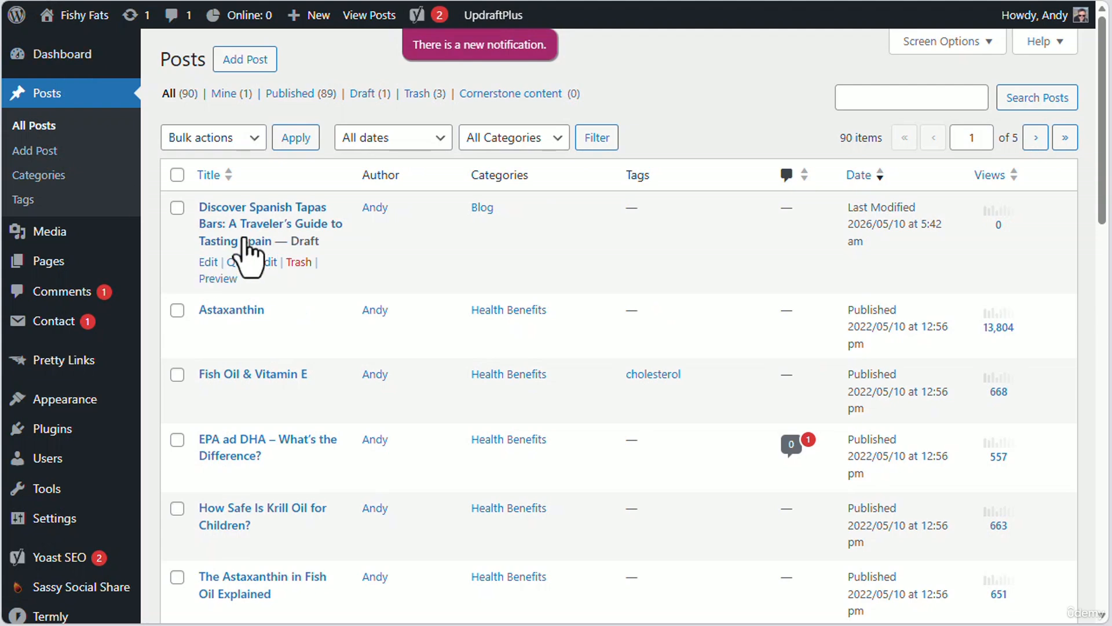
# Step: Switch to the WordPress posts list, open the new Spanish tapas bars draft and preview it in a new tab
pyautogui.click(261, 240)
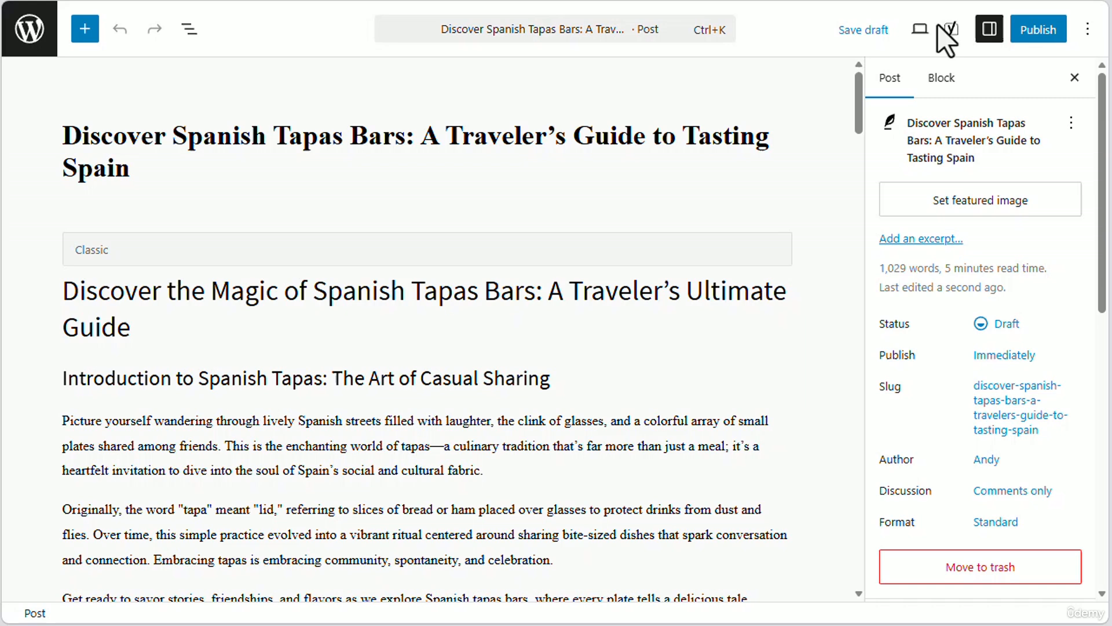
pyautogui.click(921, 30)
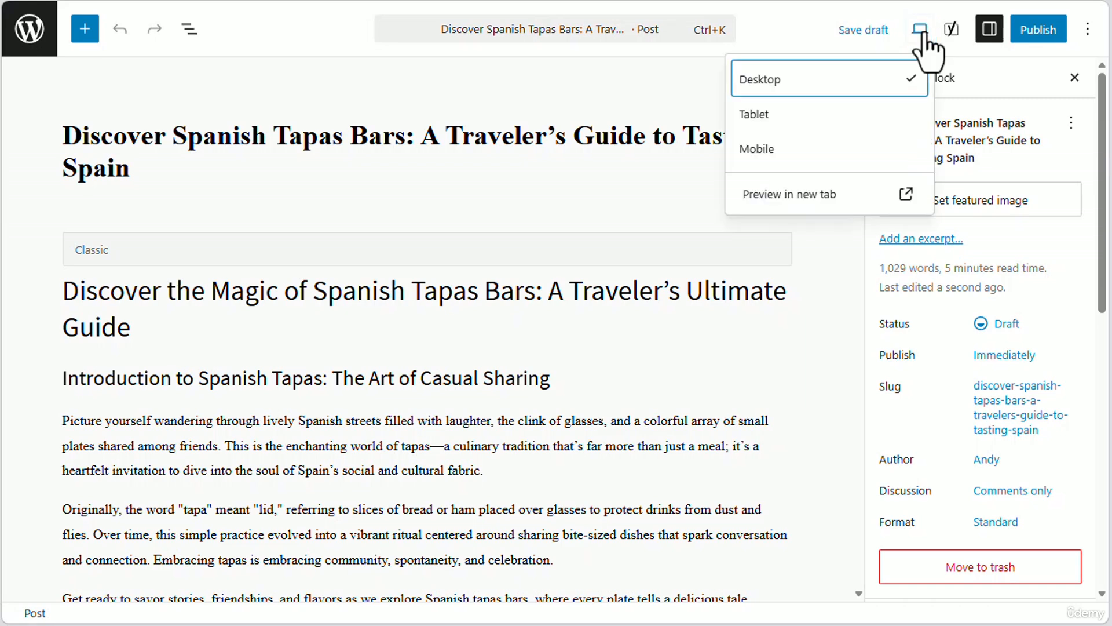
pyautogui.click(826, 197)
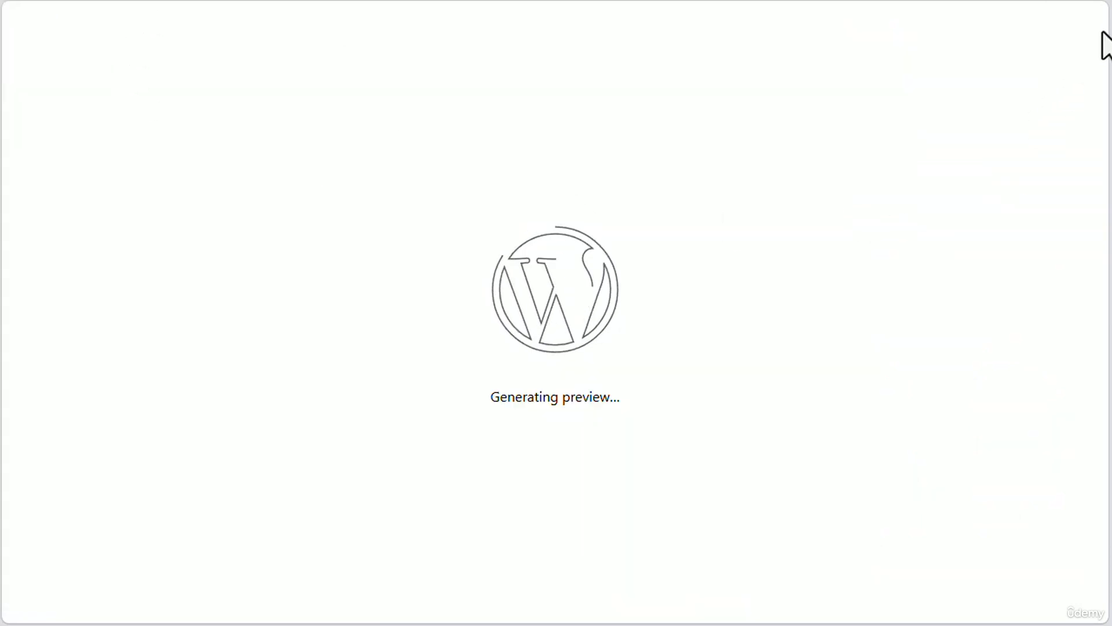
# Step: Review the formatted preview of the Spanish tapas bars draft against the other tapas preview, and check the post's excerpt setting in the editor
pyautogui.scroll(-7, 1087, 54)
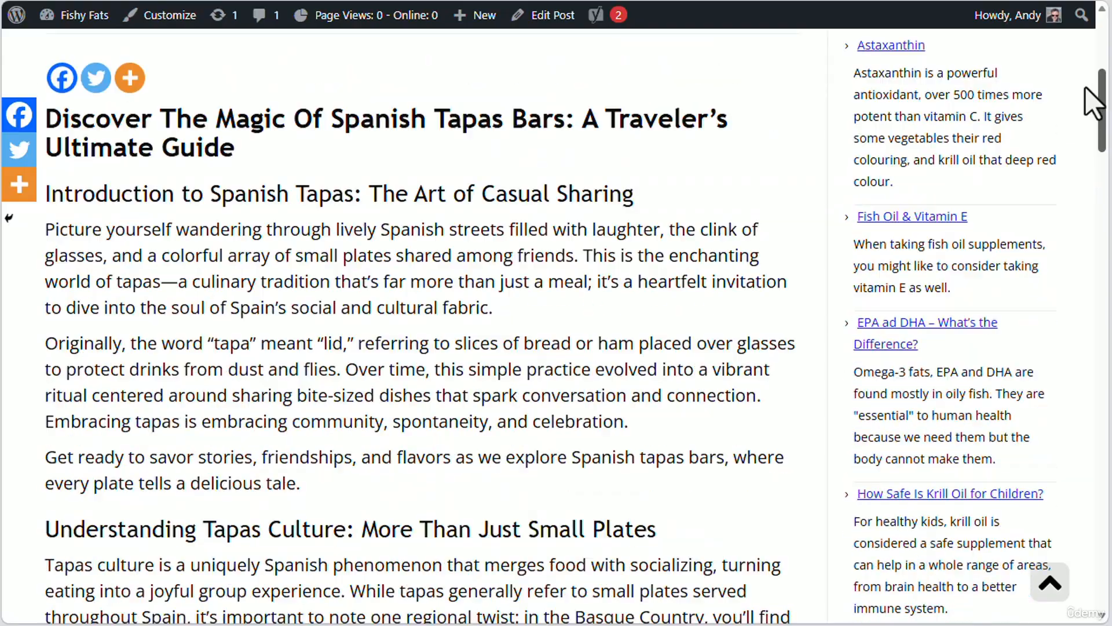
pyautogui.scroll(-3, 1087, 107)
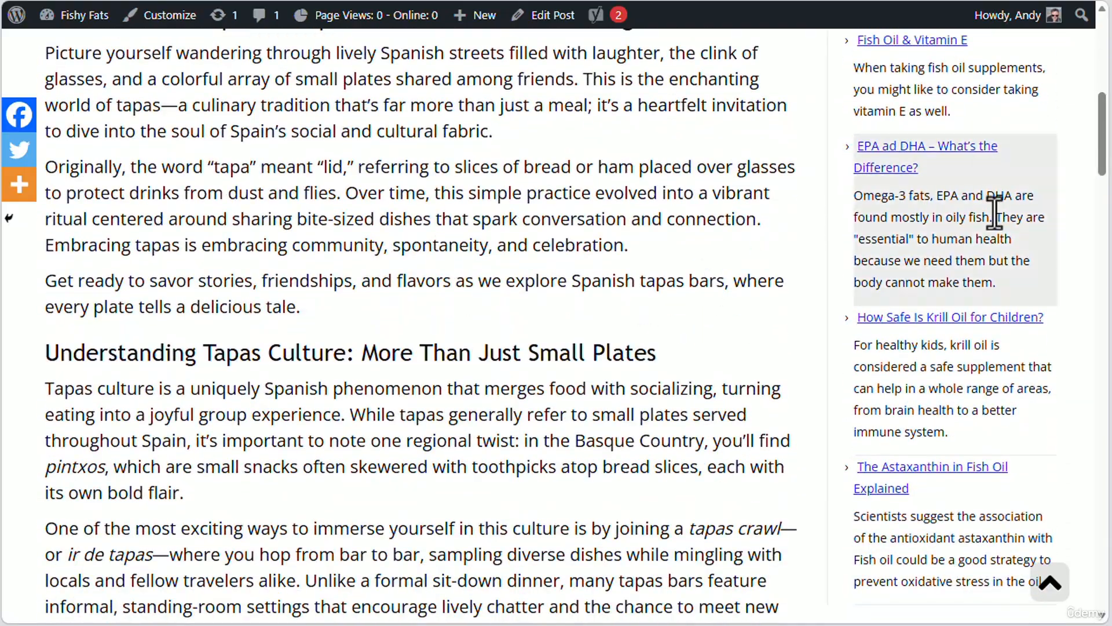
pyautogui.moveTo(1102, 168); pyautogui.dragTo(1051, 536)
pyautogui.click(1050, 581)
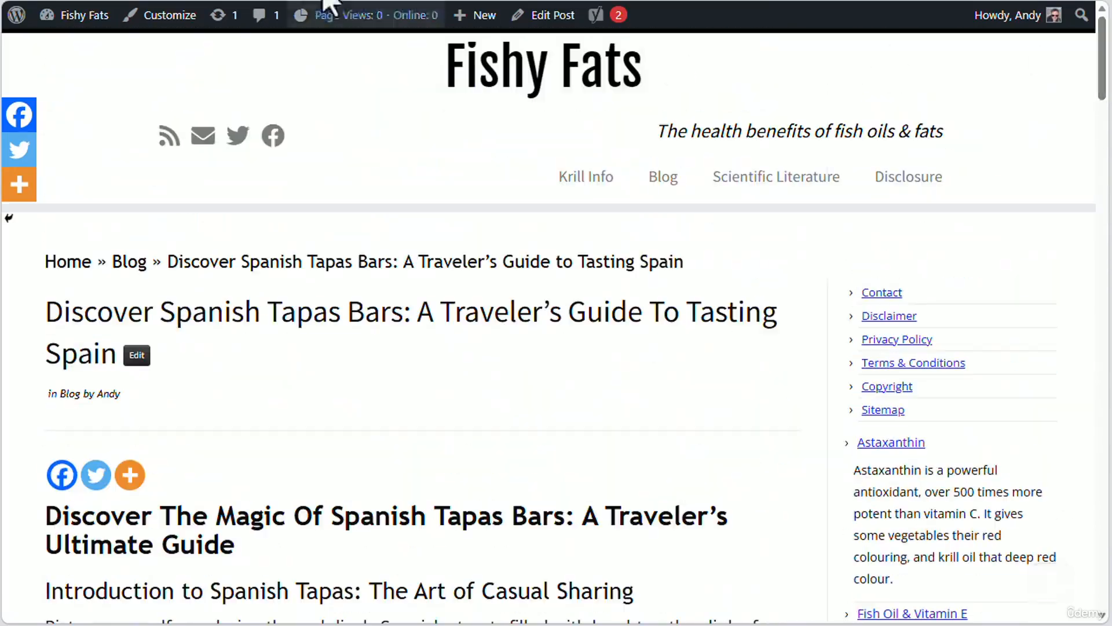
pyautogui.click(295, 0)
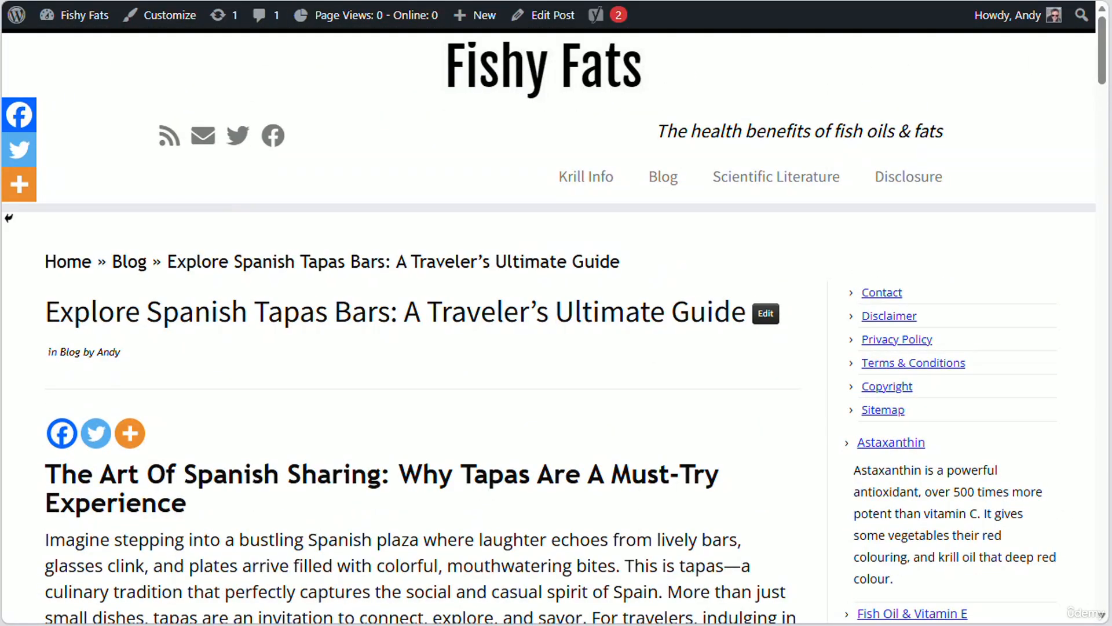
pyautogui.click(174, 0)
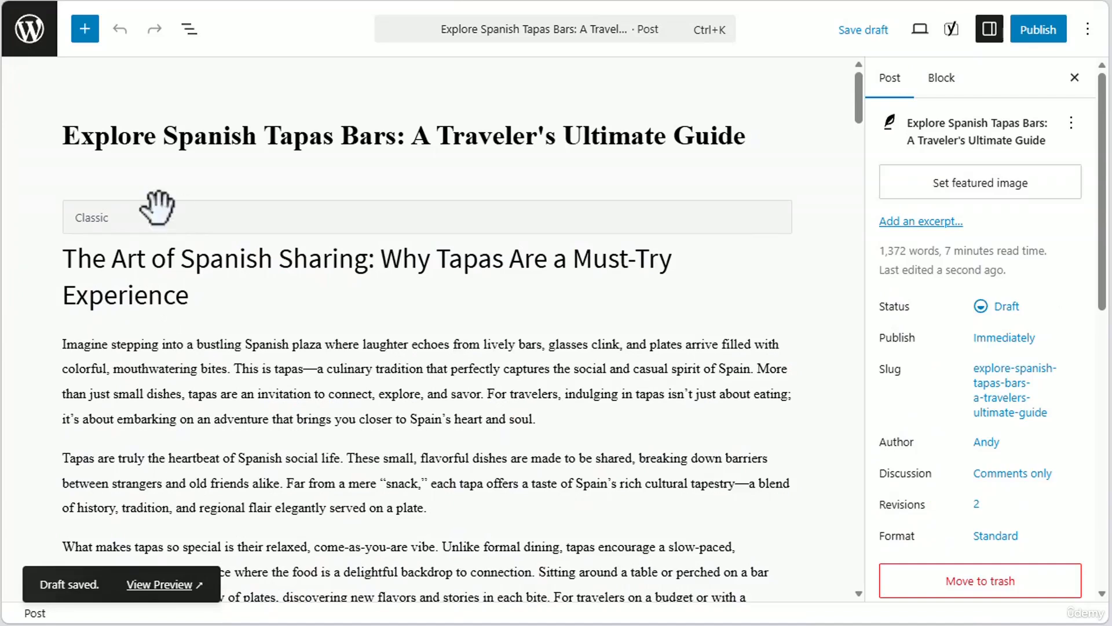
pyautogui.click(924, 222)
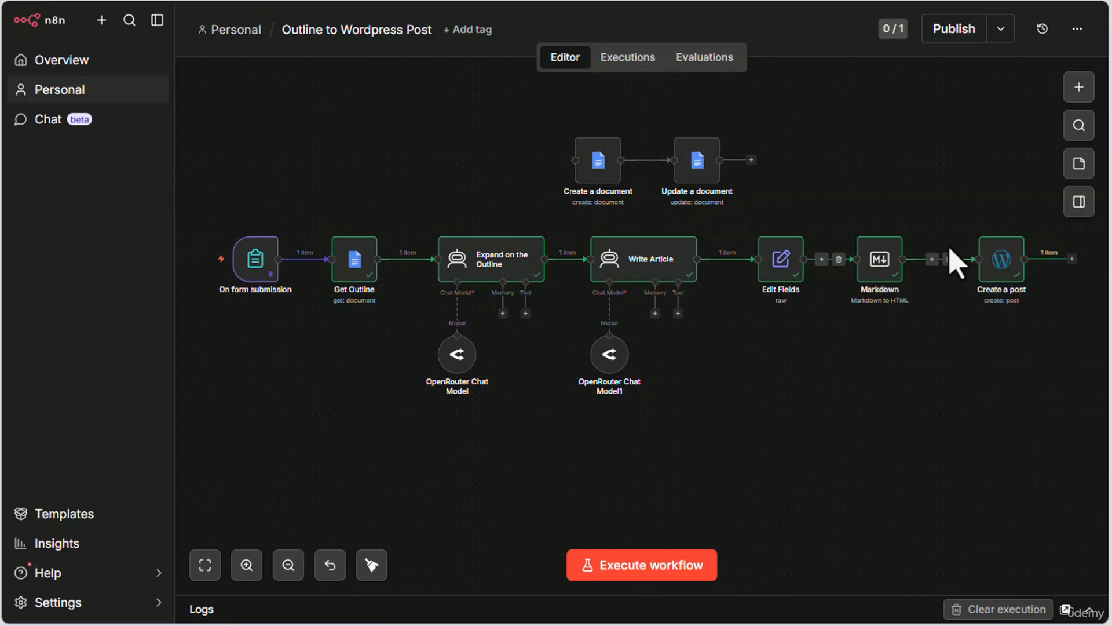
# Step: Inspect the meta_description in the Edit Fields node's output in n8n and close the node
pyautogui.doubleClick(780, 258)
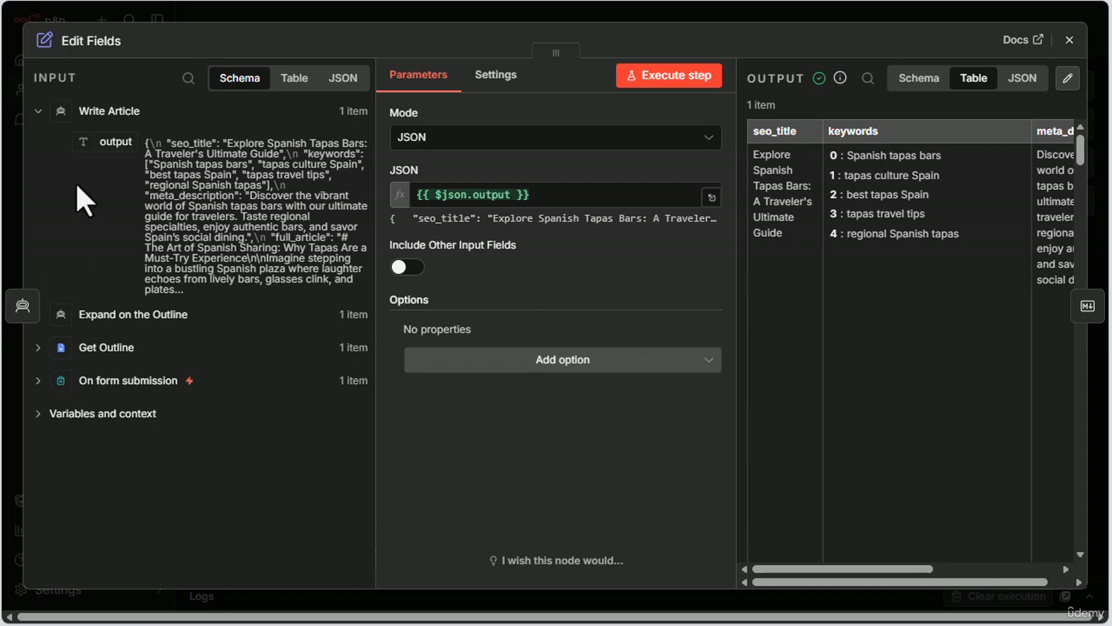
pyautogui.moveTo(859, 568); pyautogui.dragTo(967, 569)
pyautogui.moveTo(842, 156); pyautogui.dragTo(762, 181)
pyautogui.click(1070, 40)
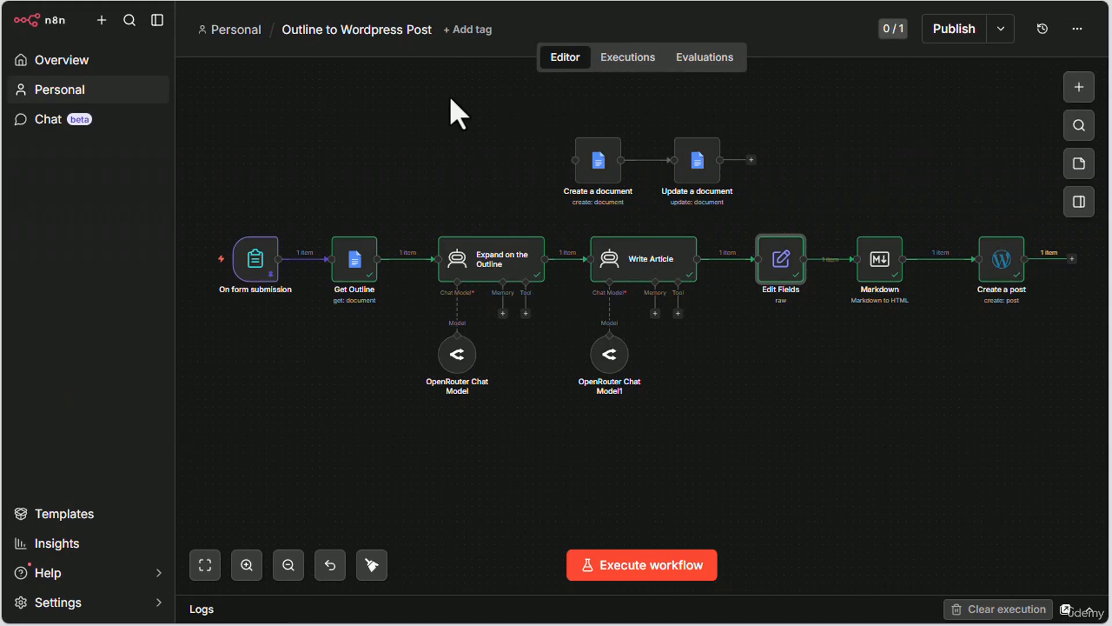
pyautogui.click(458, 113)
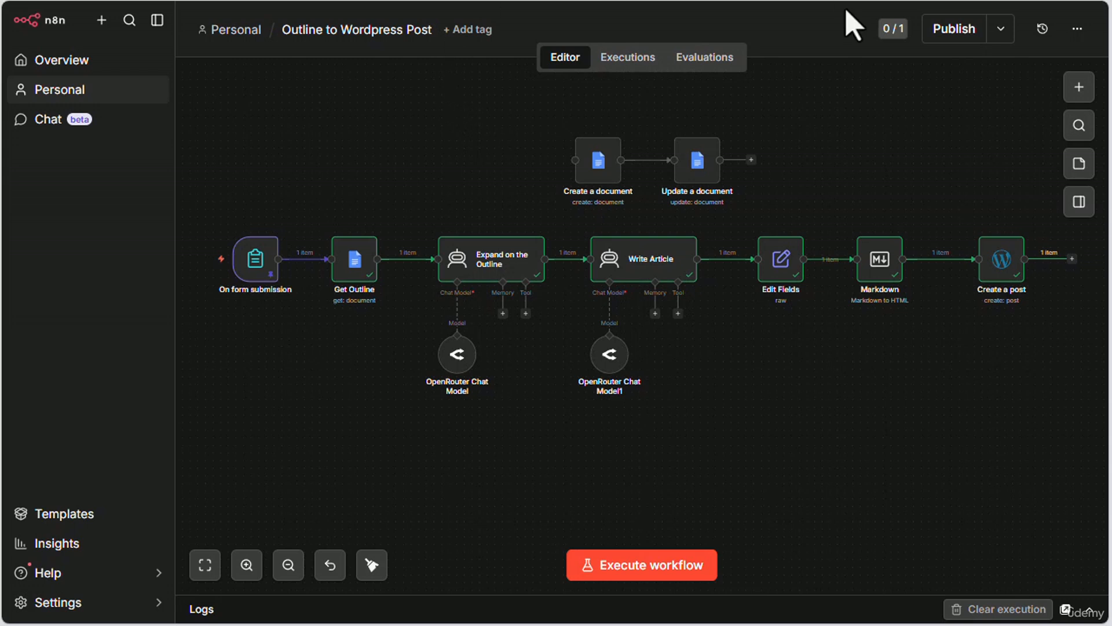
# Step: Add an HTTP Request node, place it below Create a post and connect the Create a post output to it
pyautogui.click(1081, 90)
pyautogui.write('h')
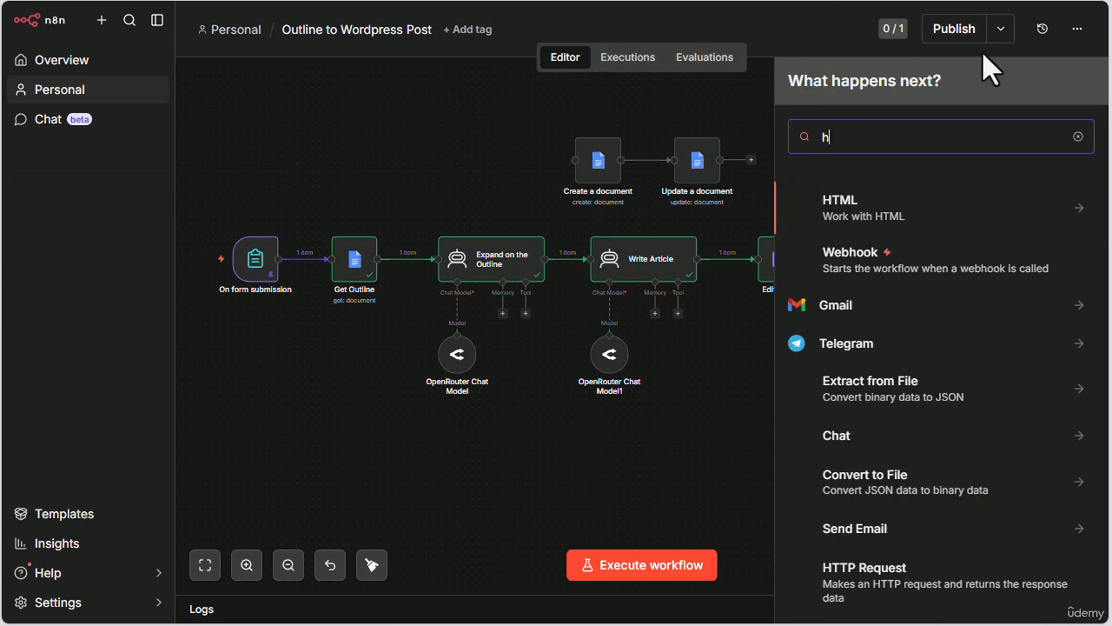
pyautogui.write('ttp')
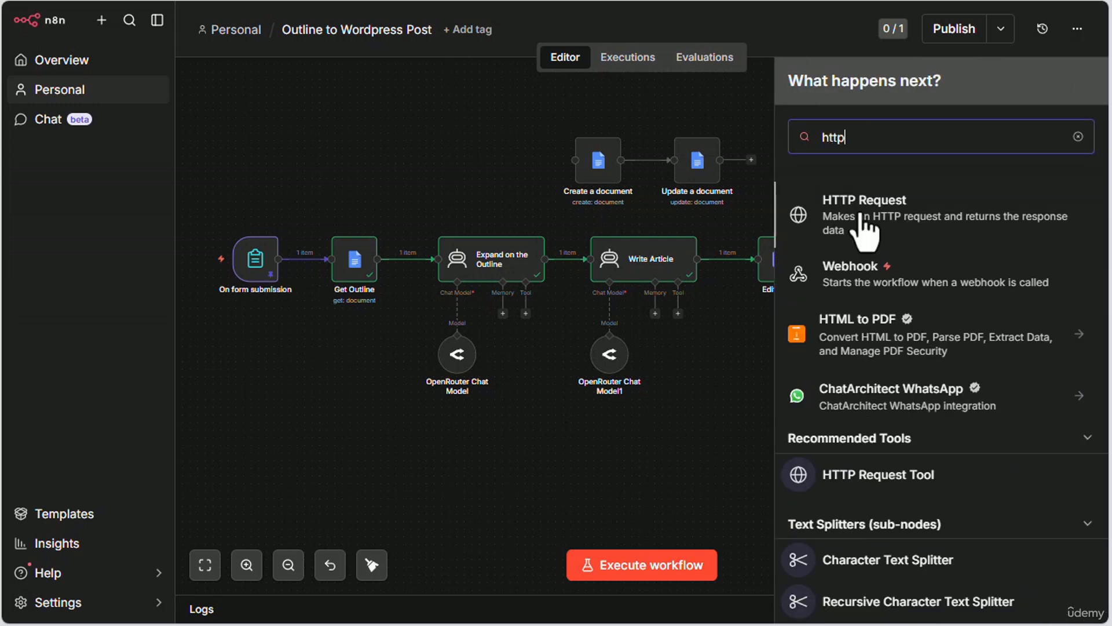
pyautogui.click(862, 227)
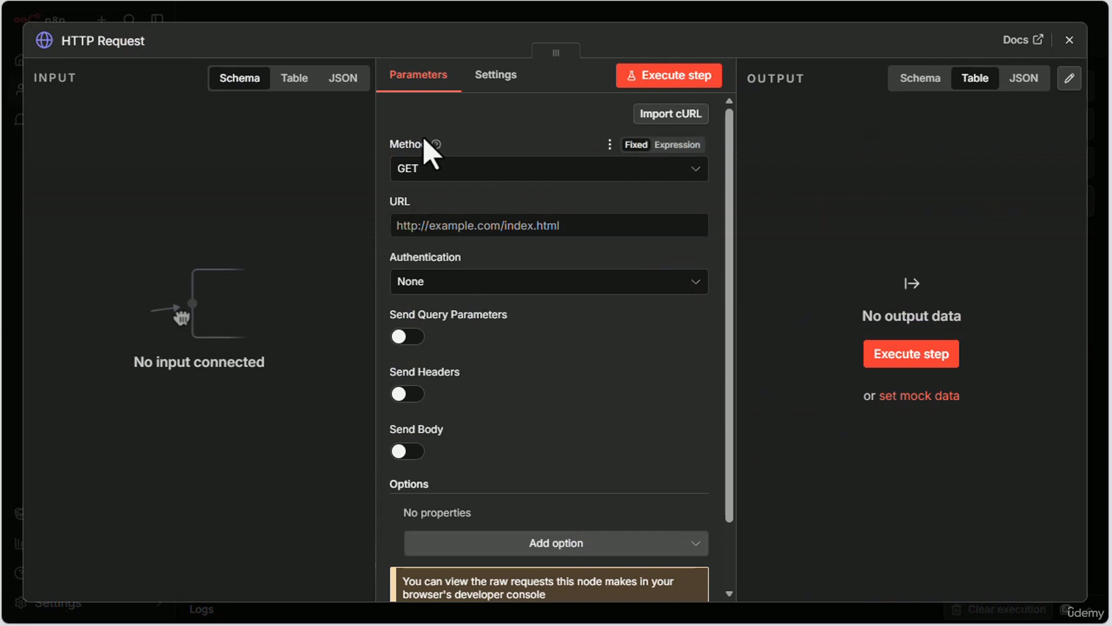
pyautogui.click(1070, 40)
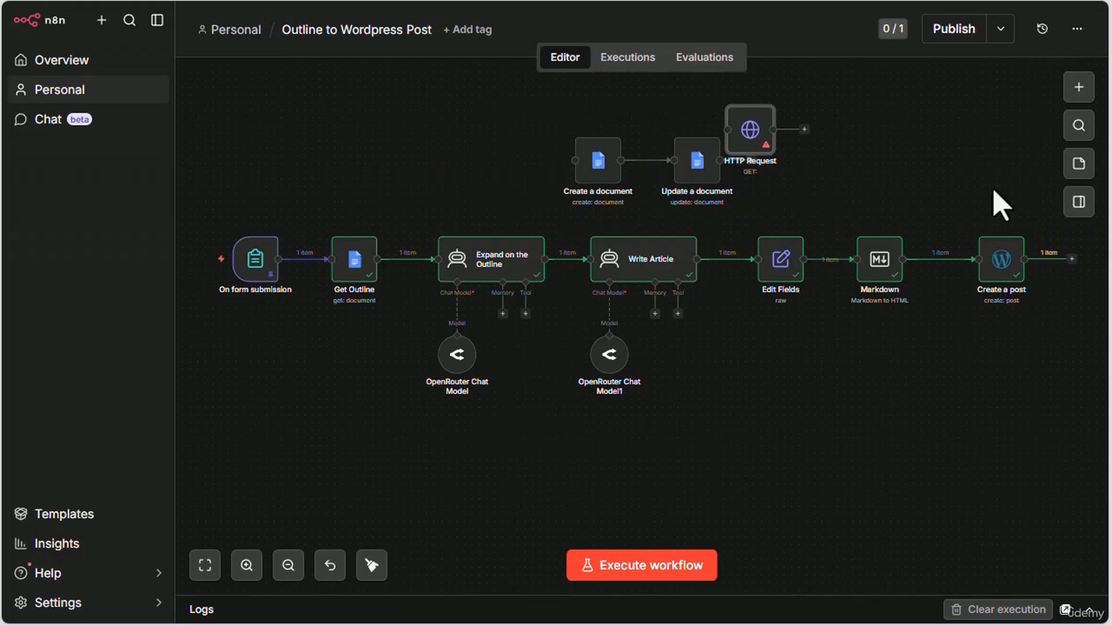
pyautogui.moveTo(751, 139); pyautogui.dragTo(979, 413)
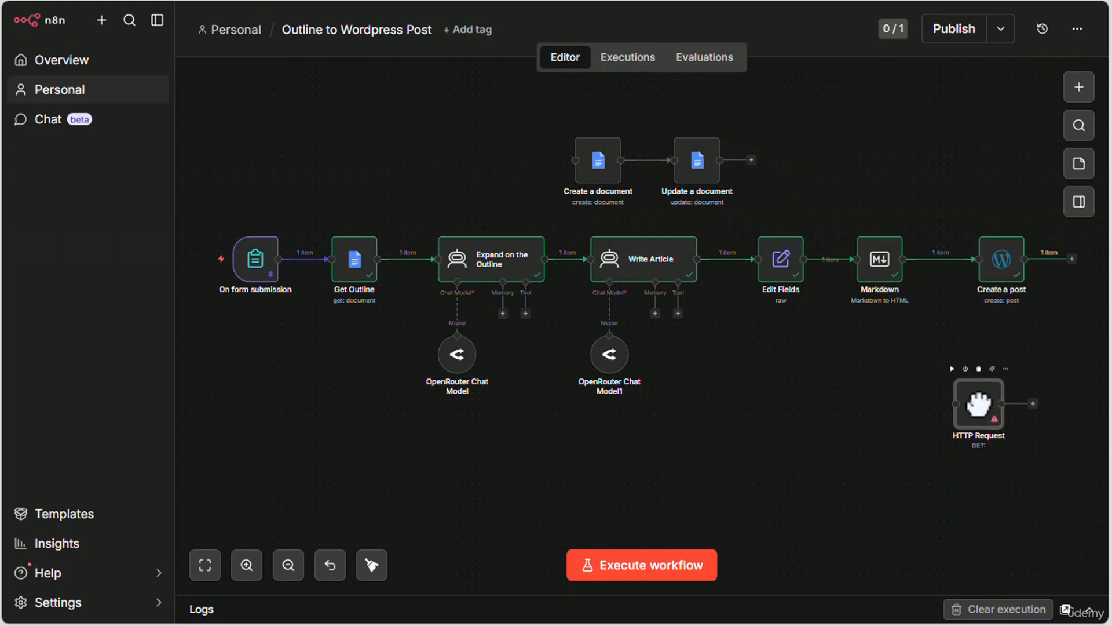
pyautogui.moveTo(1073, 258); pyautogui.dragTo(987, 403)
pyautogui.doubleClick(991, 405)
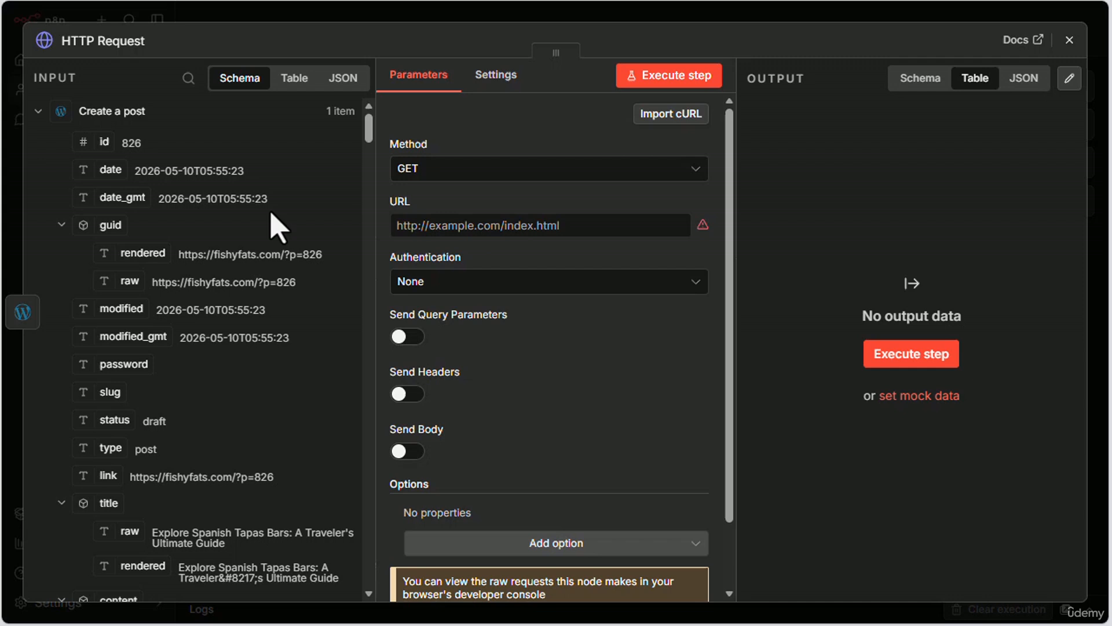
pyautogui.click(460, 171)
pyautogui.click(450, 362)
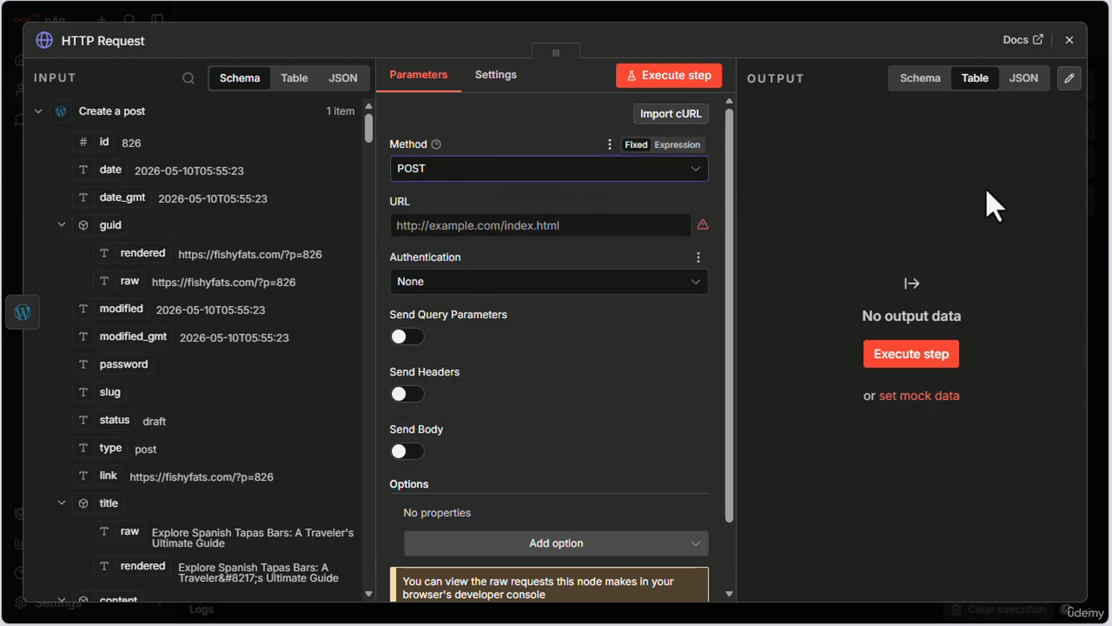
pyautogui.click(566, 224)
pyautogui.write('https://your-site.com/wp-json/wp/v2/posts/')
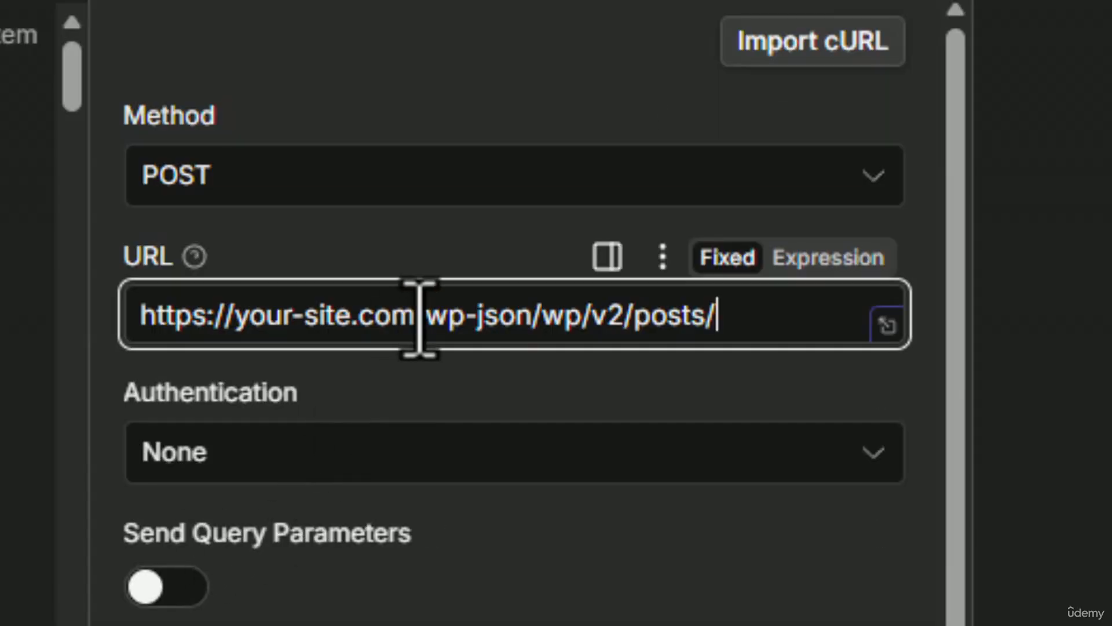
pyautogui.moveTo(420, 318); pyautogui.dragTo(20, 321)
pyautogui.write('https://fishyfats.com/')
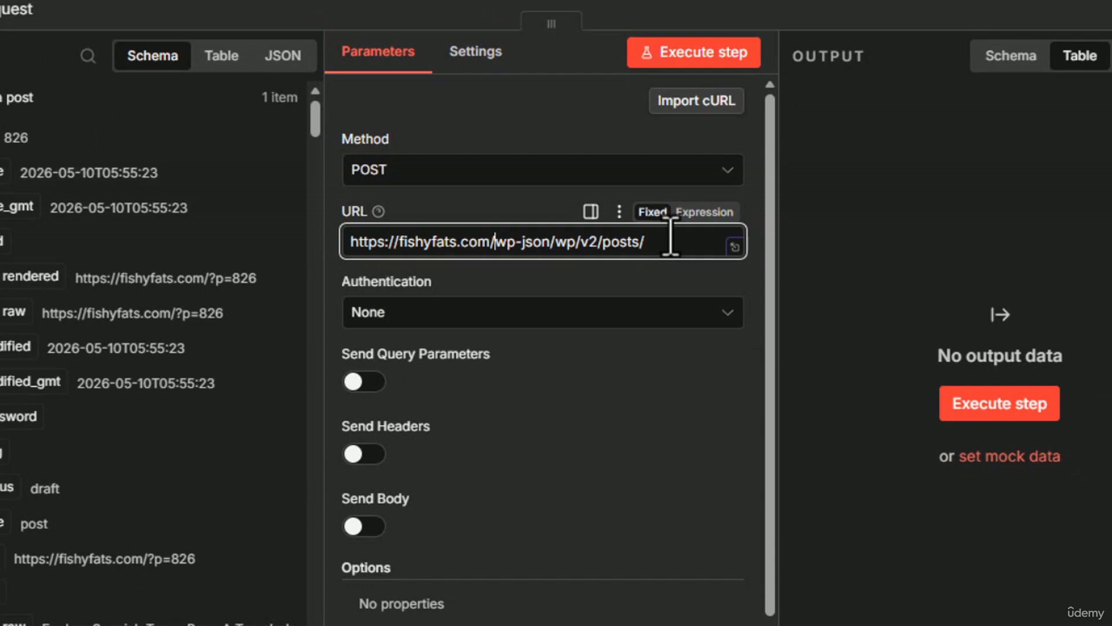
# Step: Append the Create a post id field to the URL as {{ $json.id }} and check the complete expression in the expanded editor
pyautogui.click(670, 240)
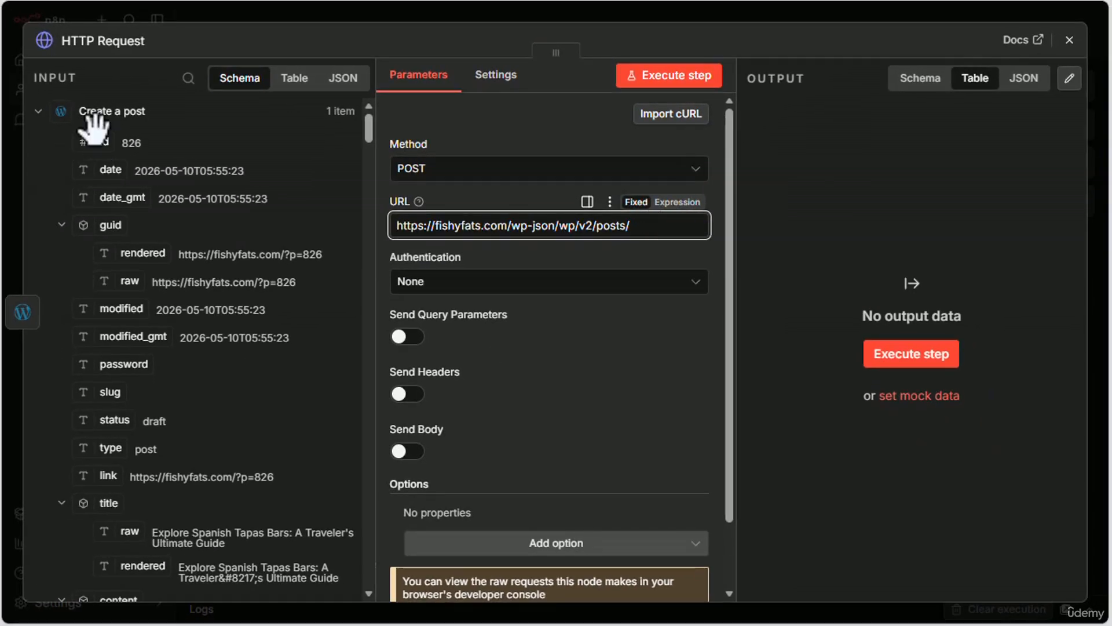
pyautogui.moveTo(87, 139); pyautogui.dragTo(647, 232)
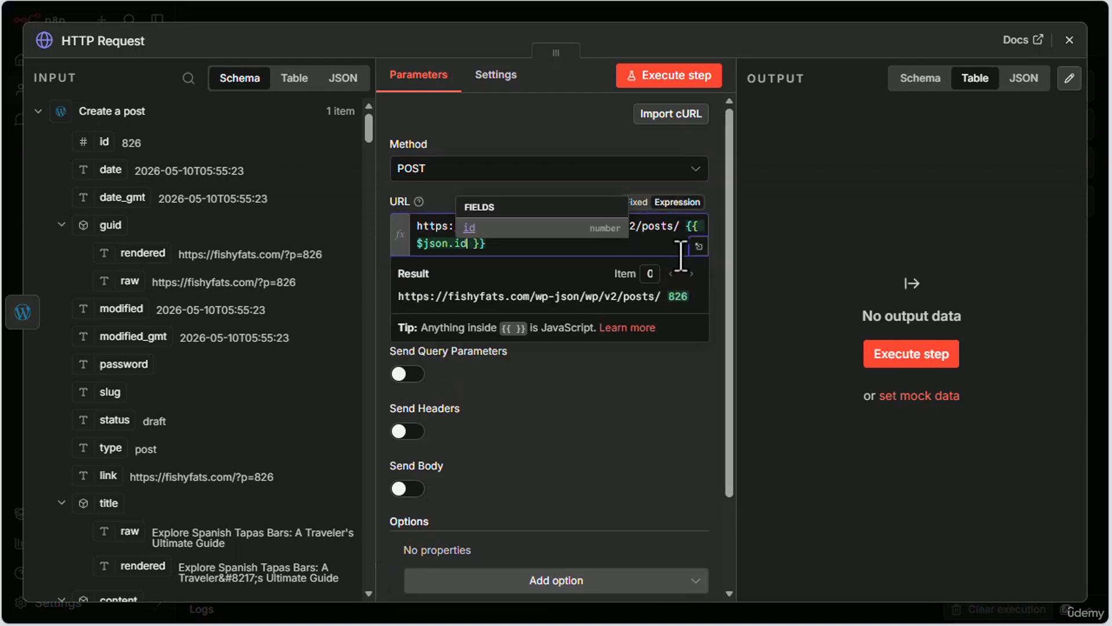
pyautogui.click(699, 248)
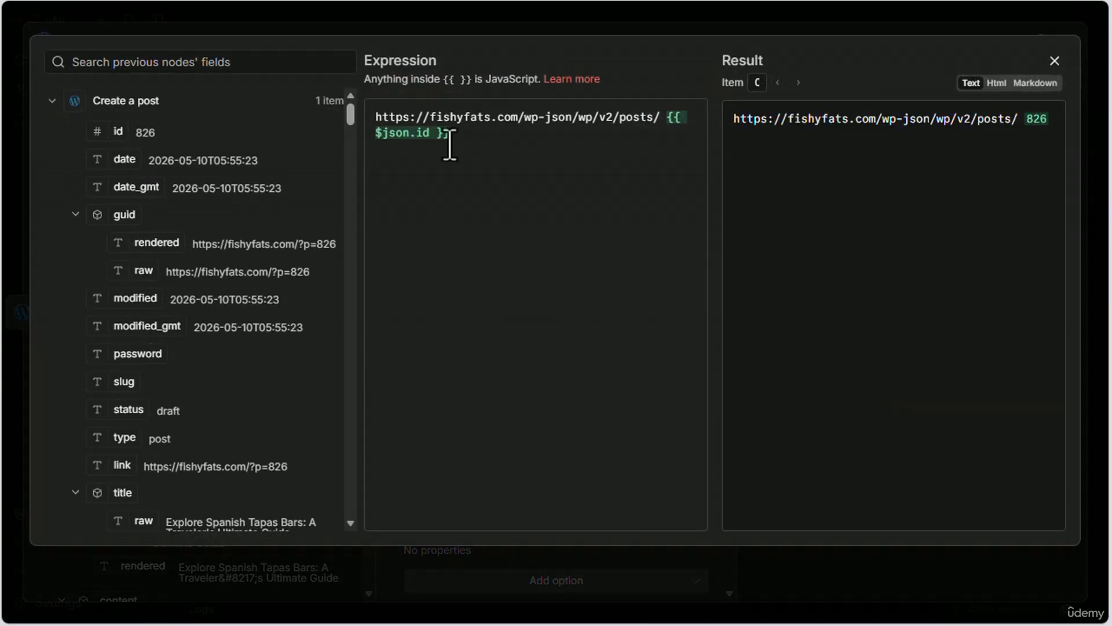
pyautogui.click(488, 140)
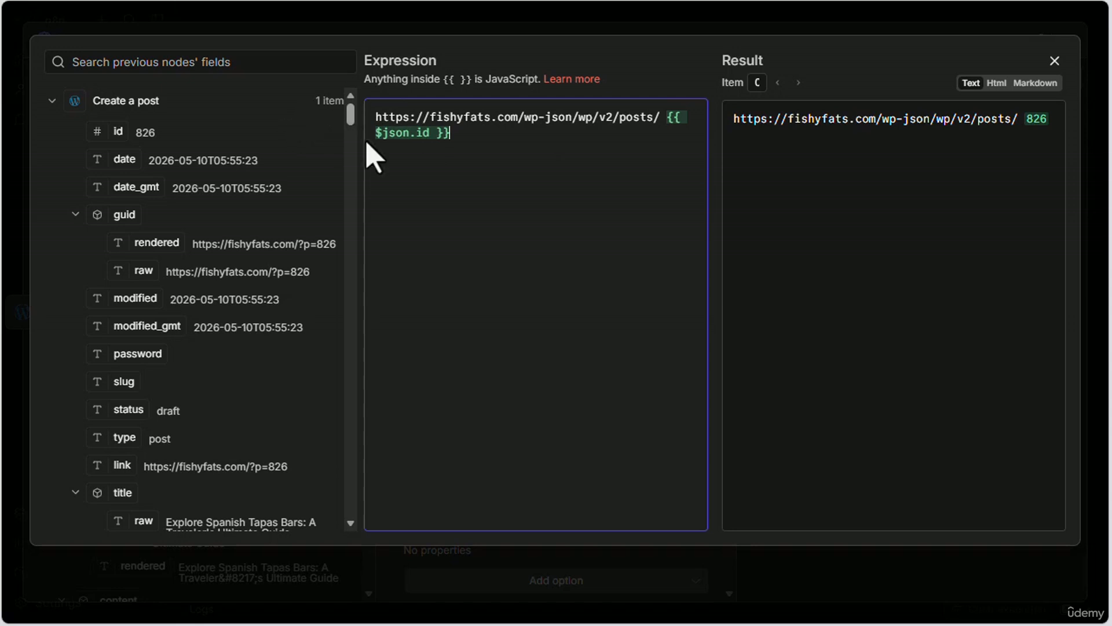
pyautogui.moveTo(372, 122); pyautogui.dragTo(520, 123)
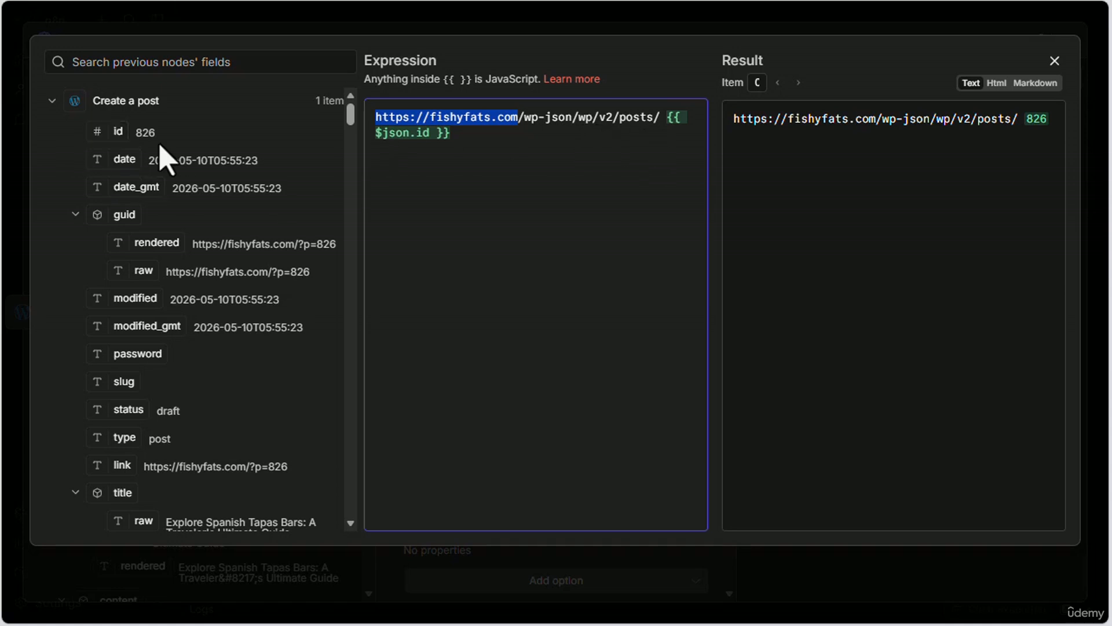
pyautogui.click(1054, 61)
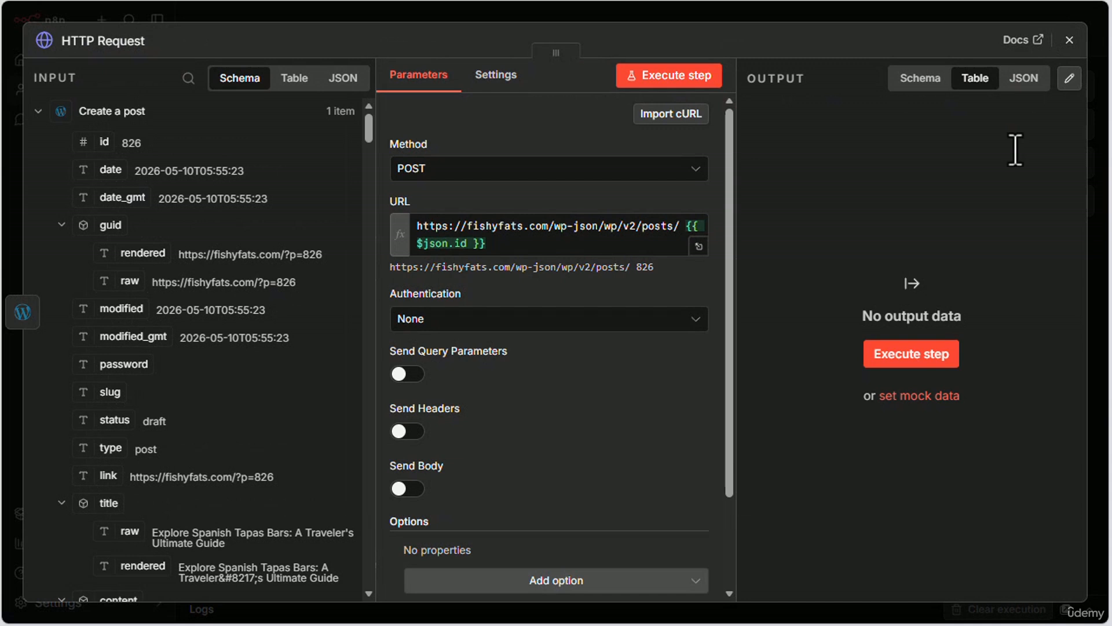
# Step: Set the authentication to Predefined Credential Type, using Wordpress API with the Fishy WP Credentials
pyautogui.click(666, 318)
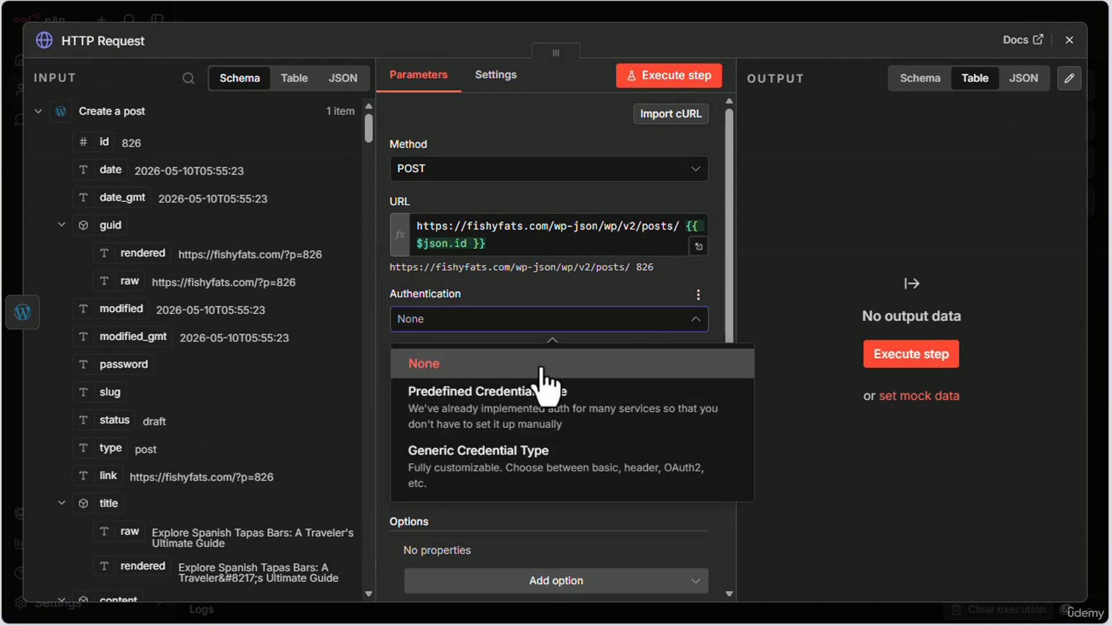
pyautogui.click(443, 414)
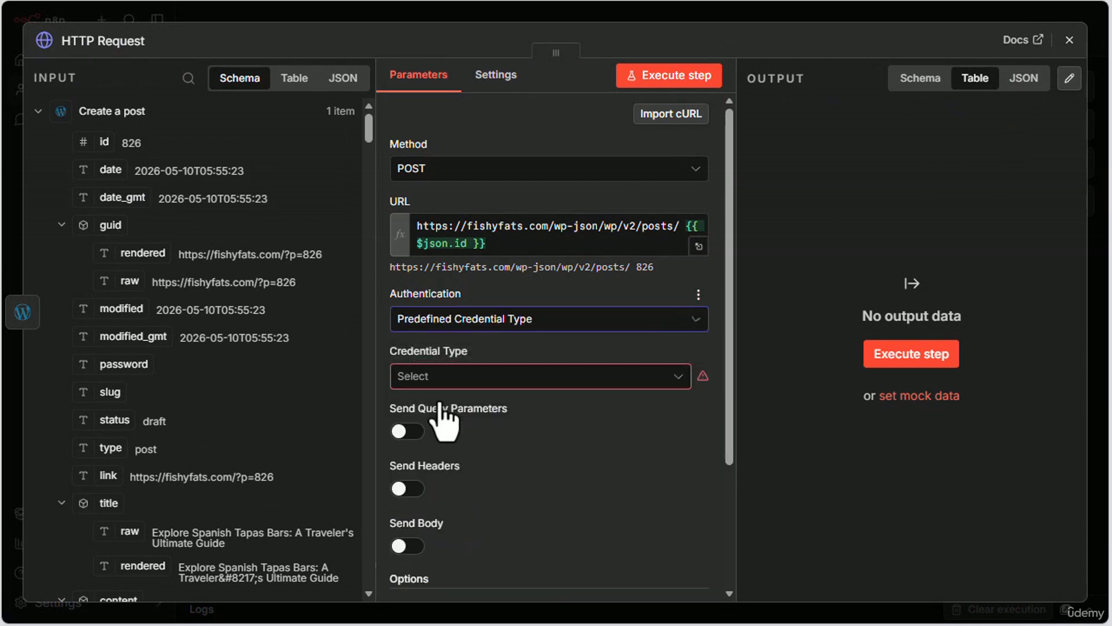
pyautogui.click(553, 377)
pyautogui.moveTo(725, 137); pyautogui.dragTo(697, 333)
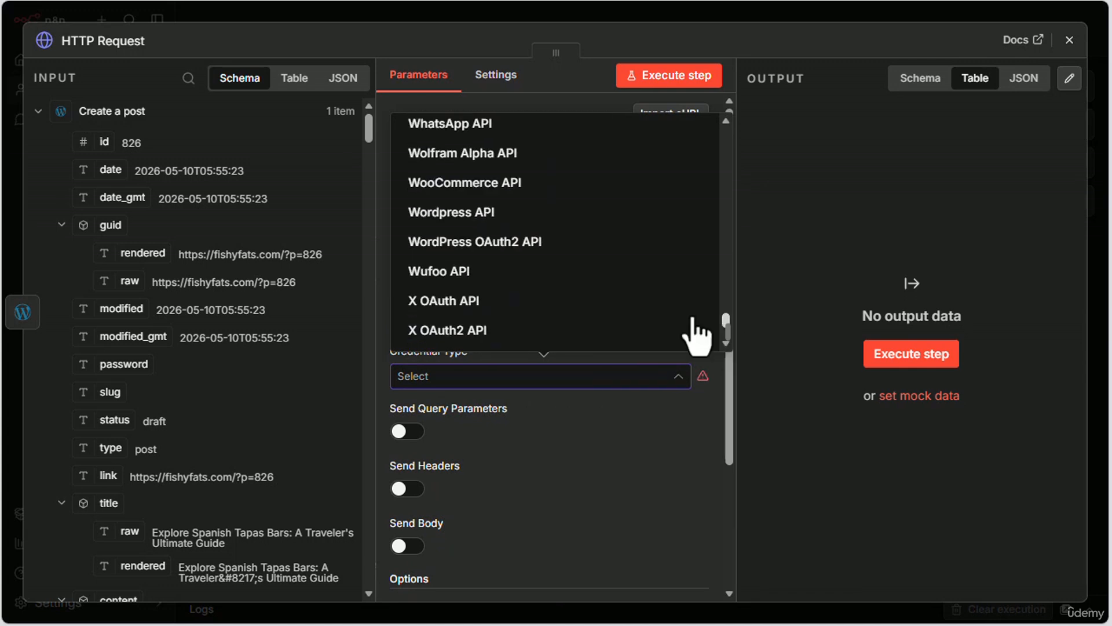
pyautogui.click(429, 213)
pyautogui.click(509, 428)
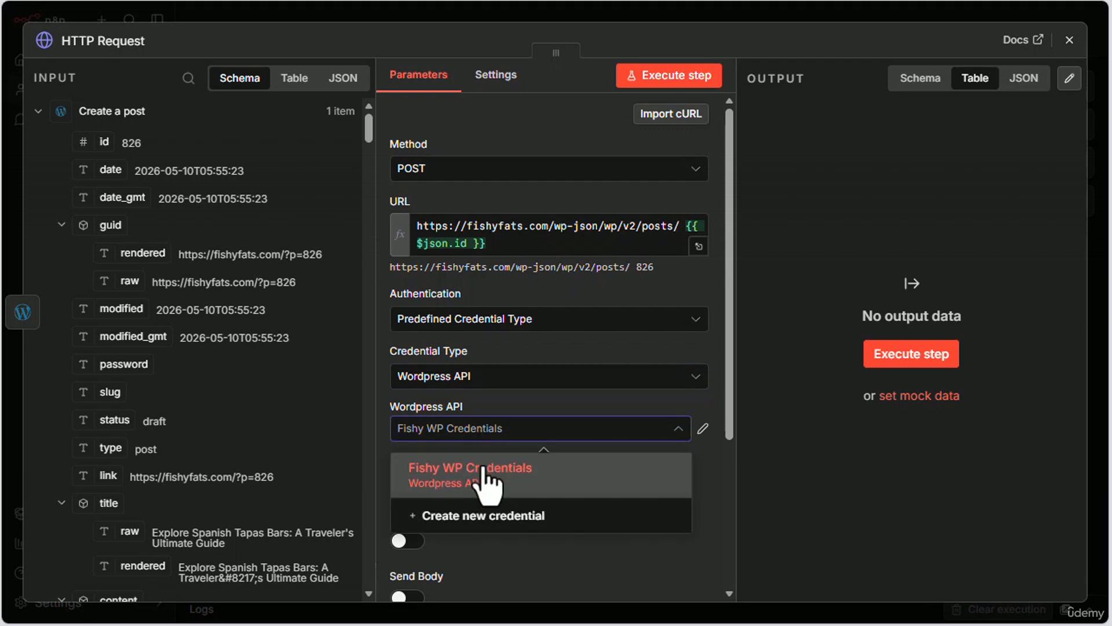
pyautogui.click(518, 466)
# Step: Enable Send Body with JSON as the content type, specify the body Using JSON and open the JSON field for editing
pyautogui.scroll(-3, 605, 488)
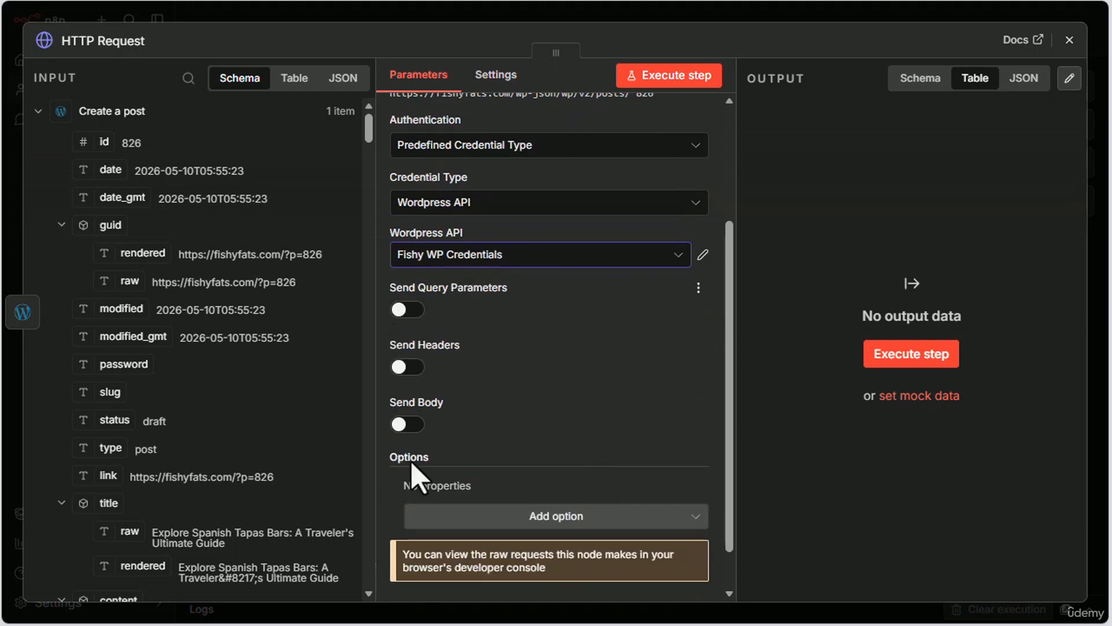
pyautogui.click(399, 427)
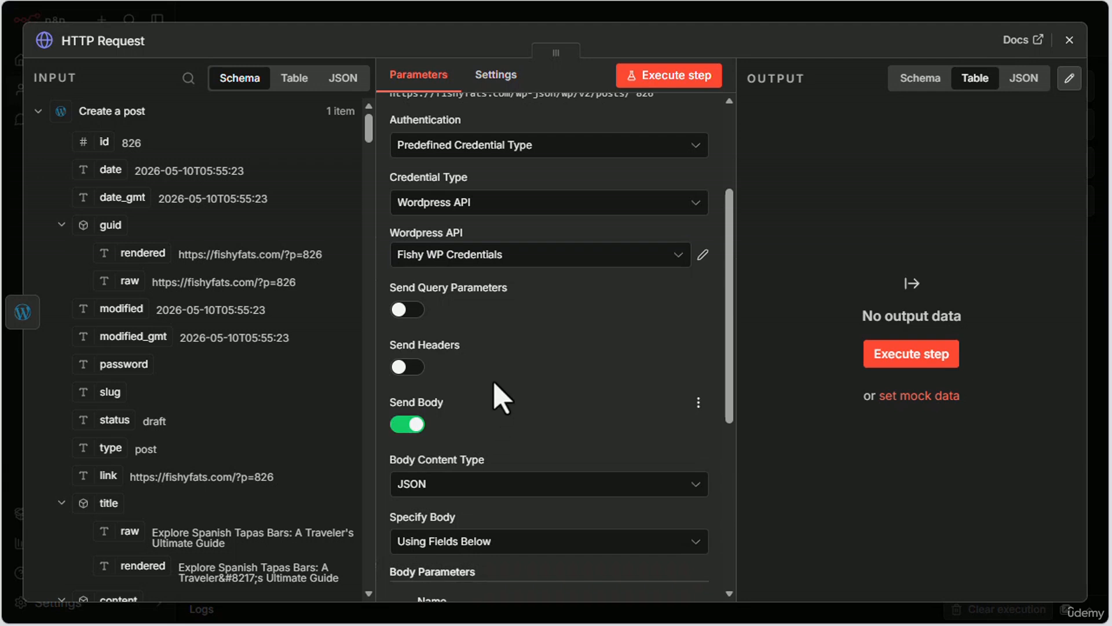
pyautogui.scroll(-3, 585, 364)
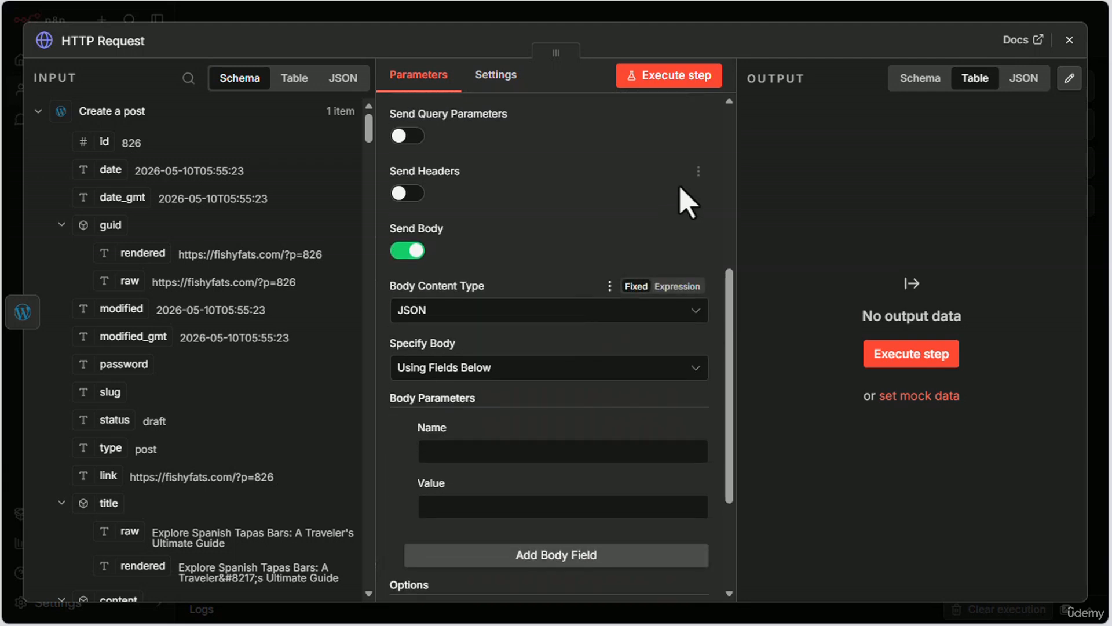
pyautogui.click(479, 318)
pyautogui.click(447, 413)
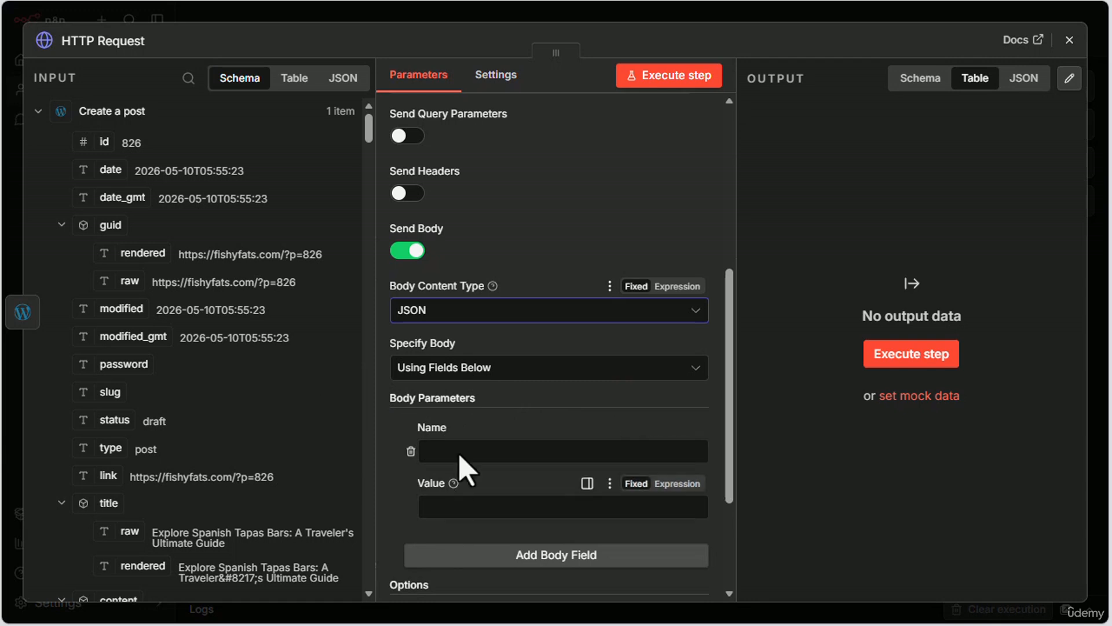
pyautogui.click(463, 371)
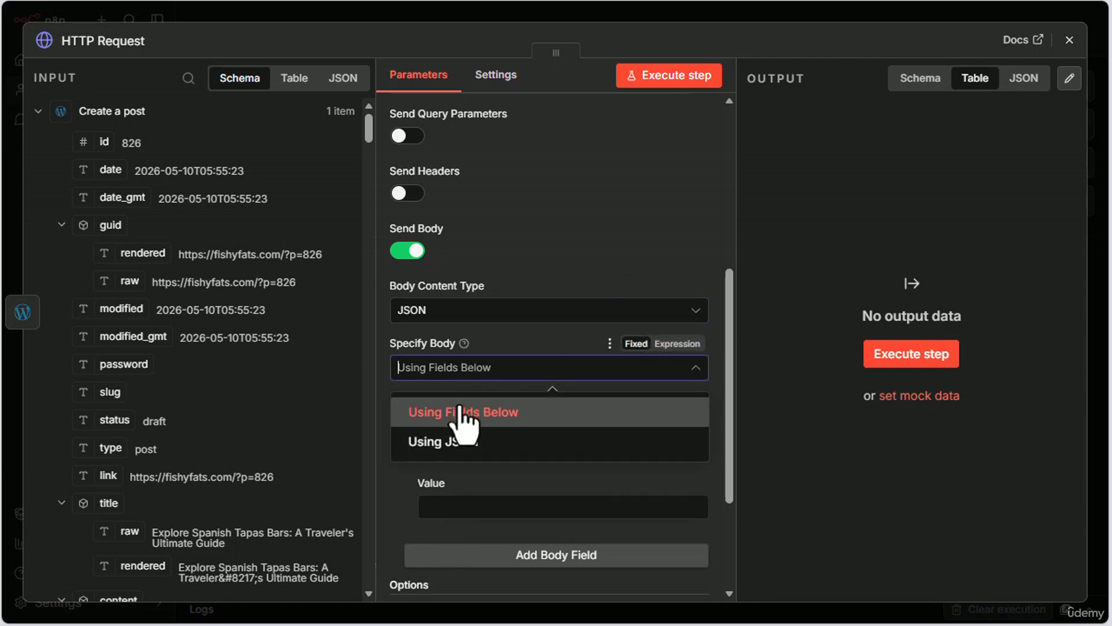
pyautogui.click(446, 452)
pyautogui.click(415, 427)
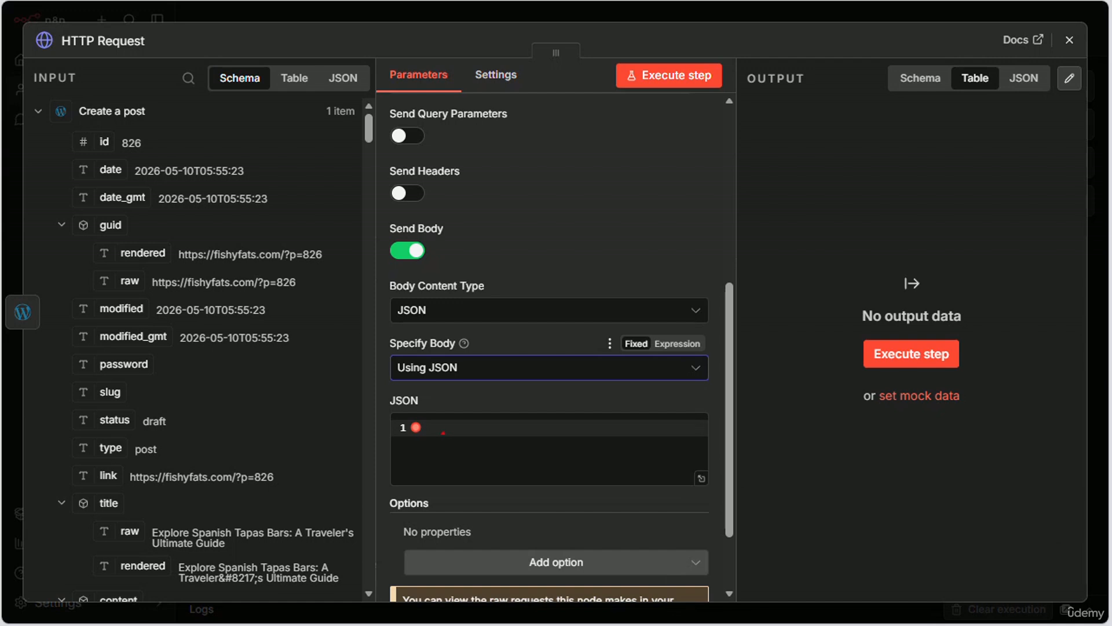
pyautogui.click(526, 467)
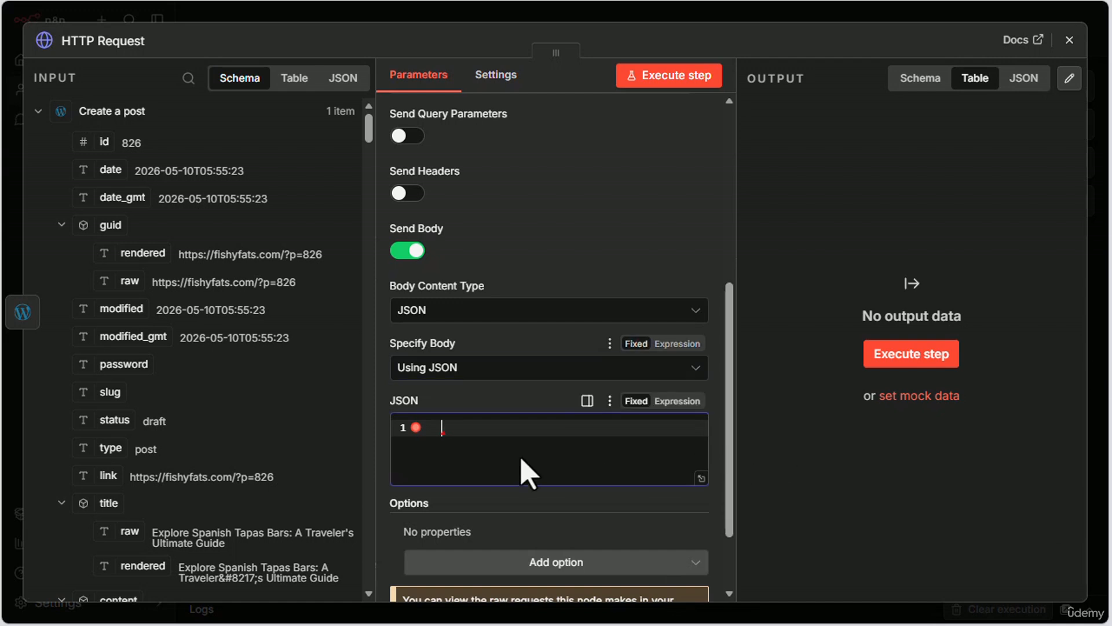
# Step: Make the JSON body an expression and write an object with an empty "excerpt" key in the expanded editor
pyautogui.click(701, 479)
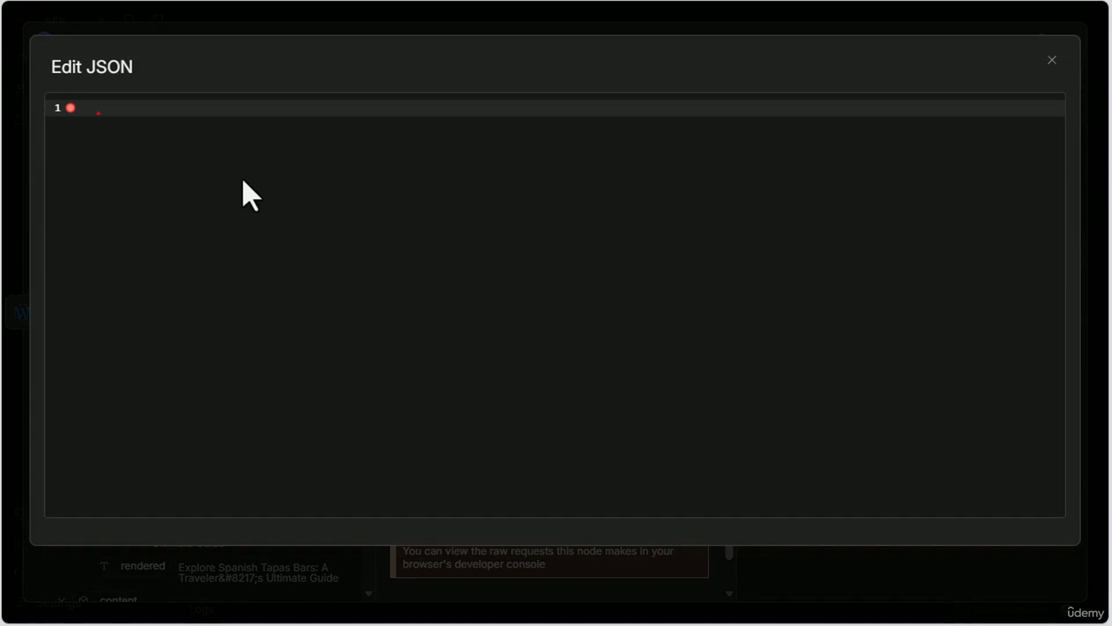
pyautogui.click(1052, 60)
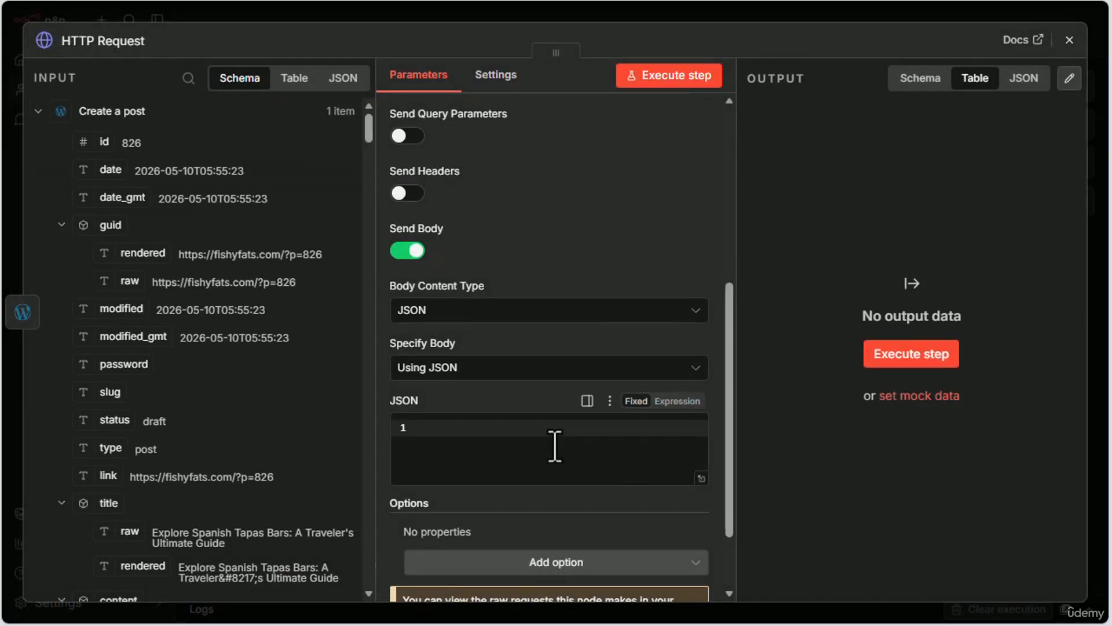
pyautogui.click(682, 402)
pyautogui.click(698, 426)
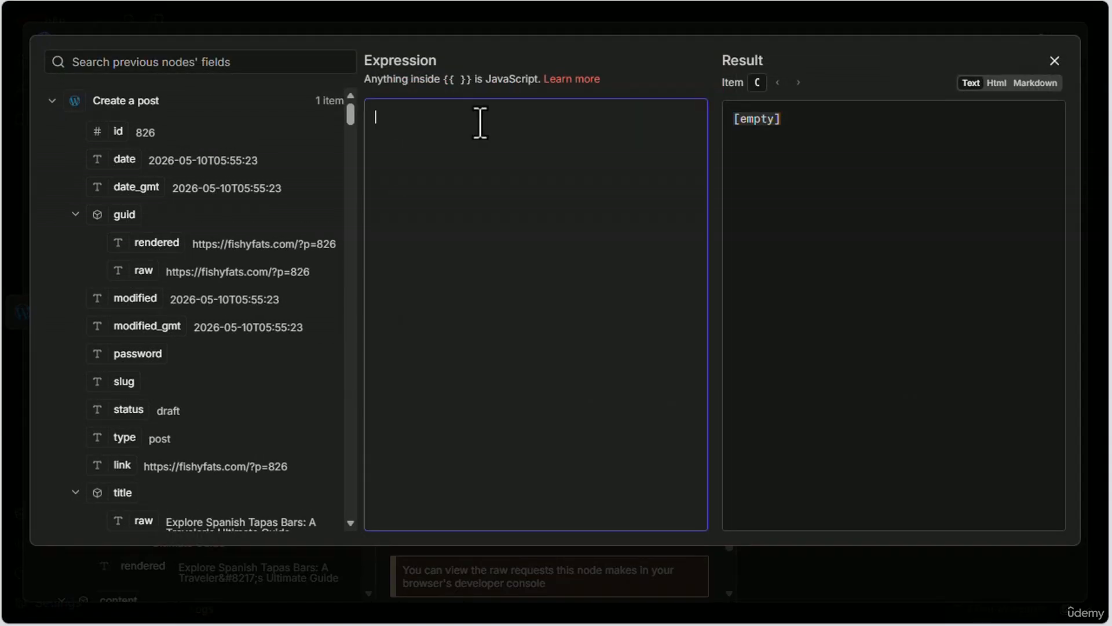
pyautogui.press('Return')
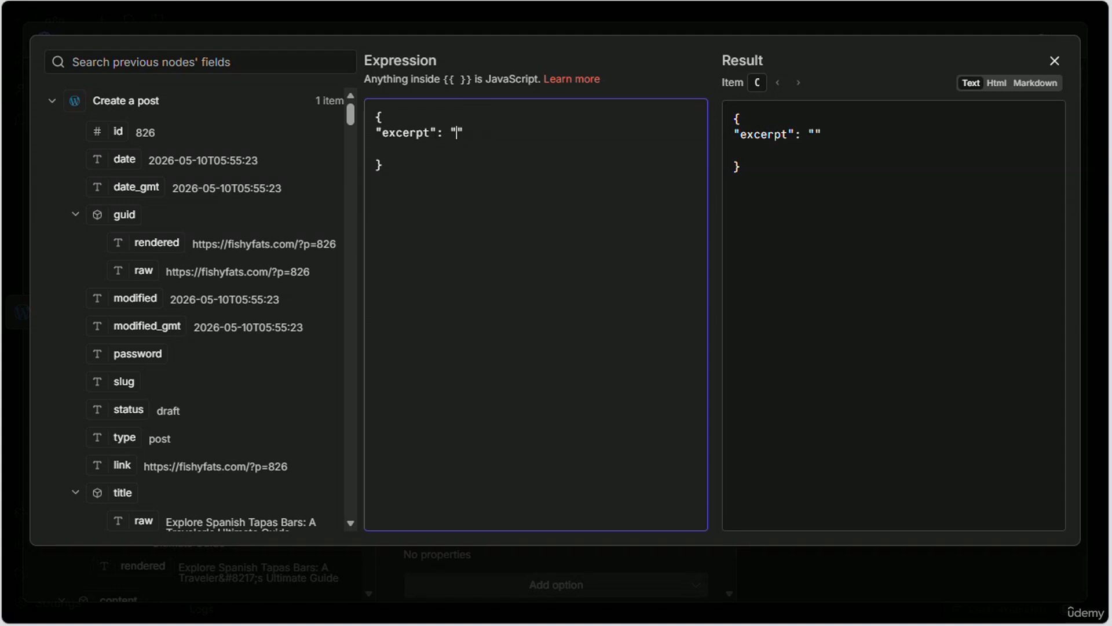
# Step: Insert the Edit Fields meta_description as the excerpt value, remove the blank line before the closing brace and close the HTTP Request node
pyautogui.click(52, 102)
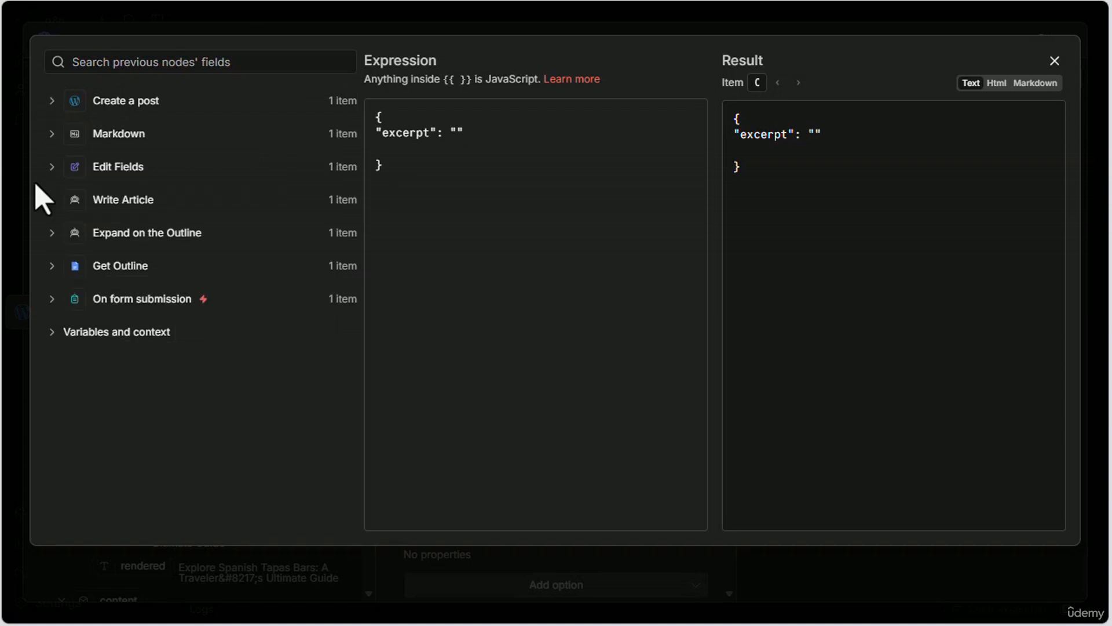
pyautogui.click(51, 167)
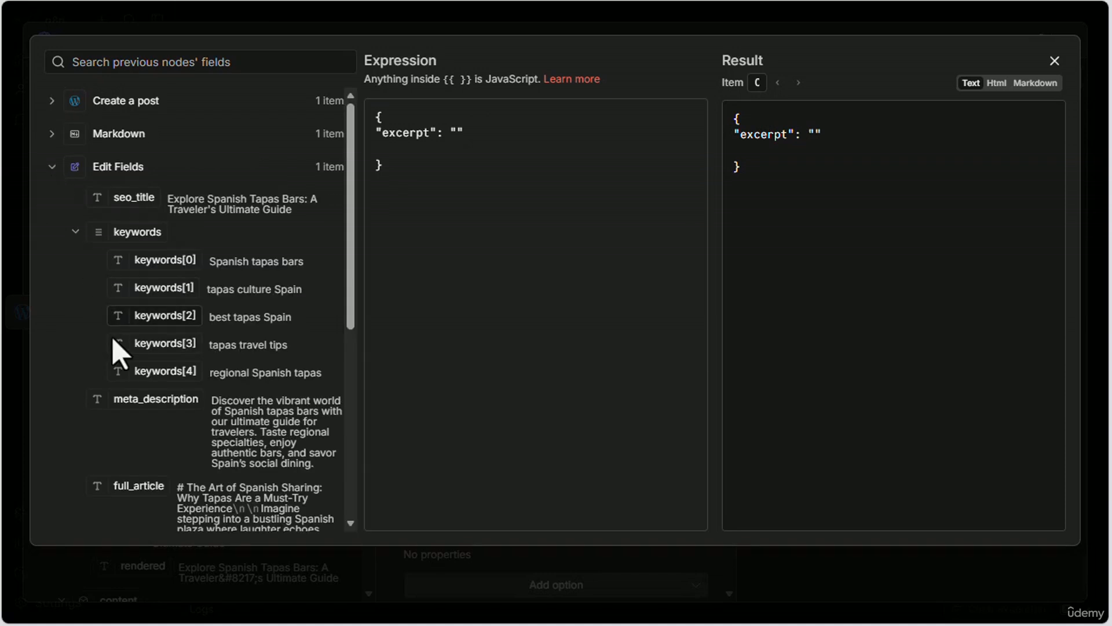
pyautogui.moveTo(137, 398); pyautogui.dragTo(455, 133)
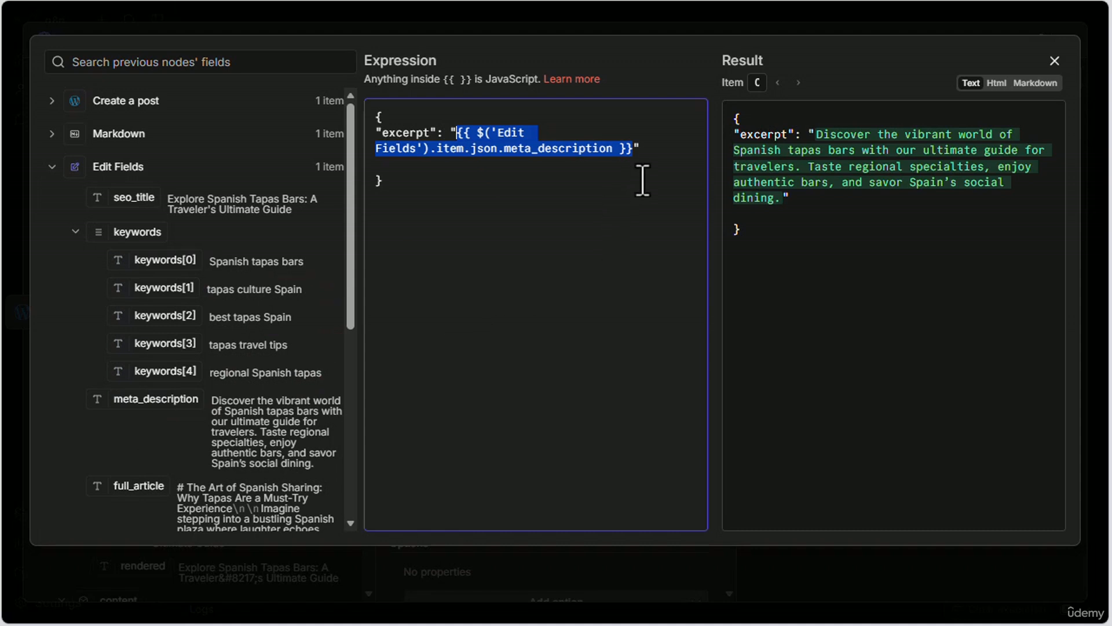
pyautogui.click(661, 155)
pyautogui.press('Delete')
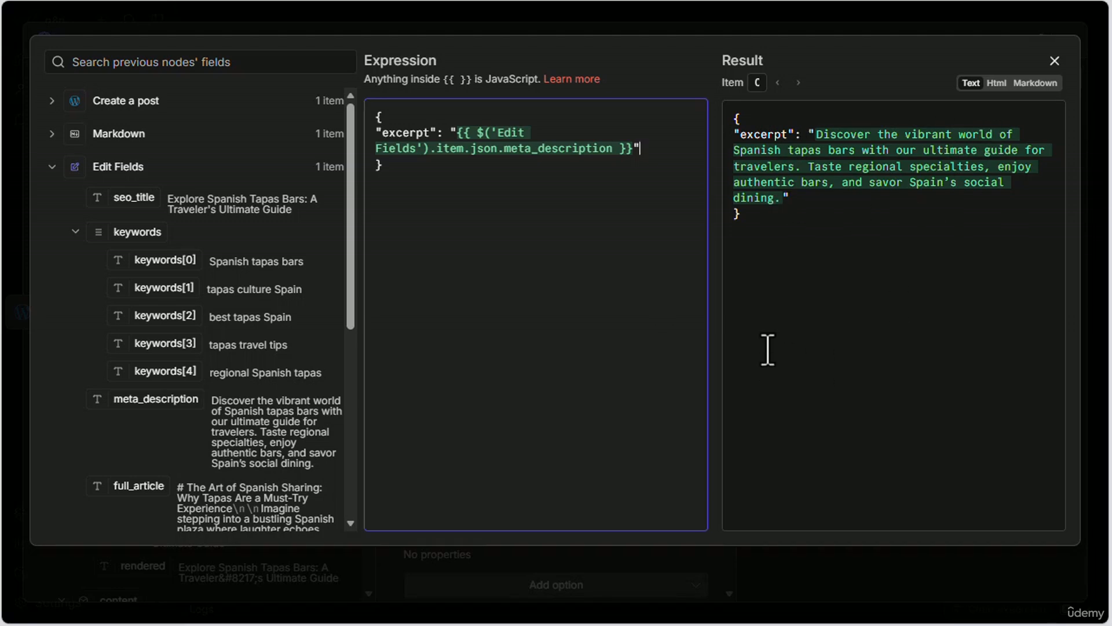
pyautogui.click(1053, 61)
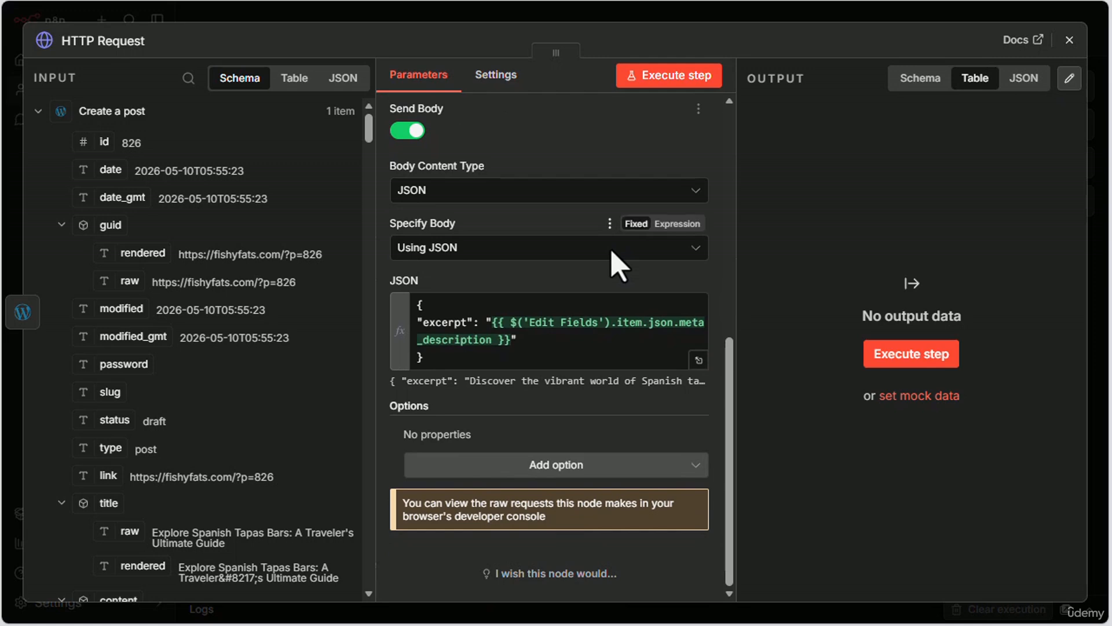
pyautogui.scroll(8, 616, 266)
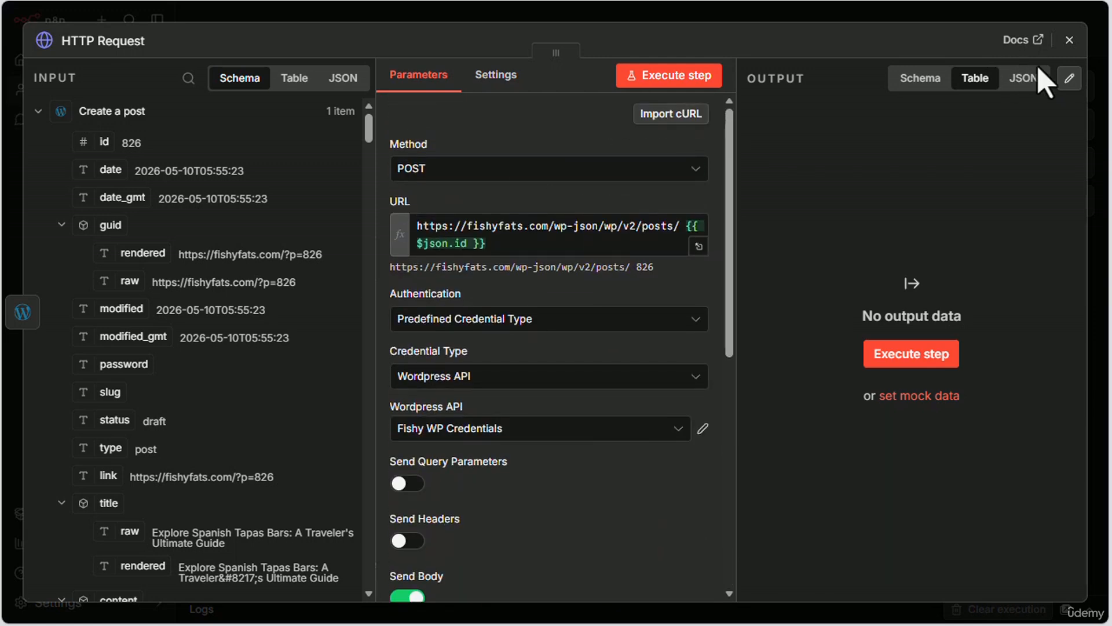
pyautogui.click(1069, 40)
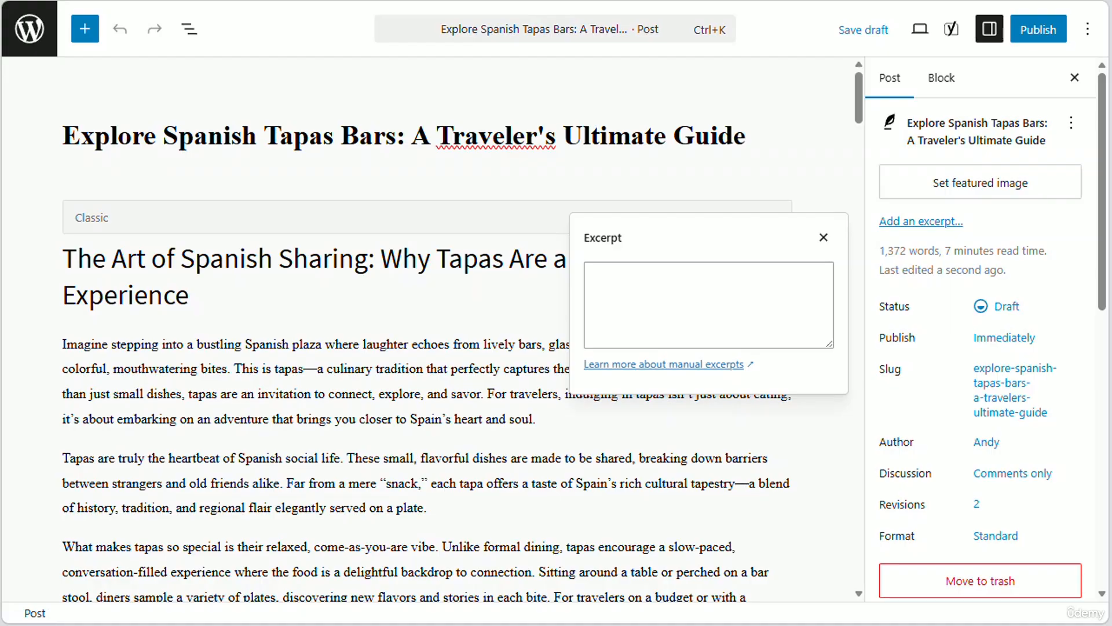
# Step: Switch to the WordPress editor and check the excerpt field of the draft post
pyautogui.click(949, 225)
pyautogui.click(947, 222)
pyautogui.click(943, 217)
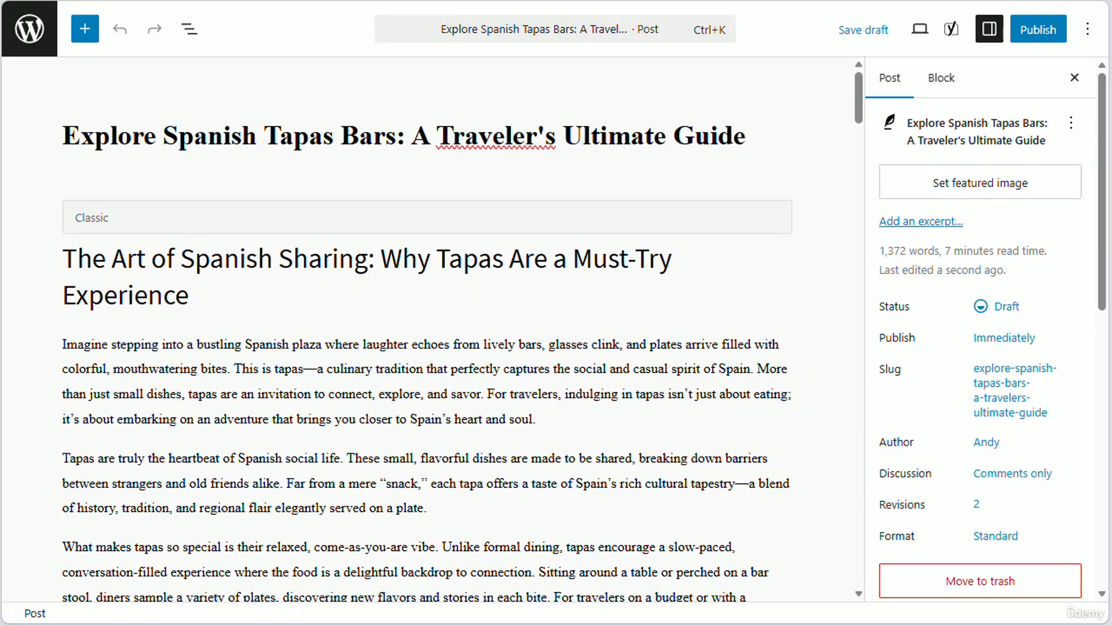
pyautogui.click(887, 224)
pyautogui.click(887, 223)
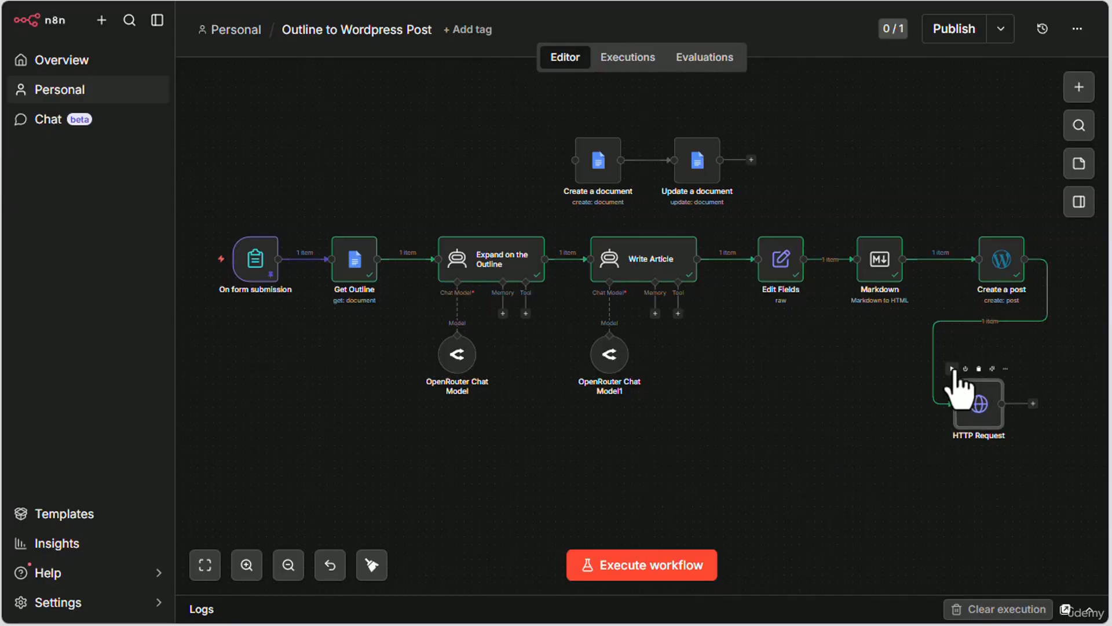
# Step: Execute the HTTP Request node in n8n and delete the space before {{ $json.id }} in its URL
pyautogui.click(953, 369)
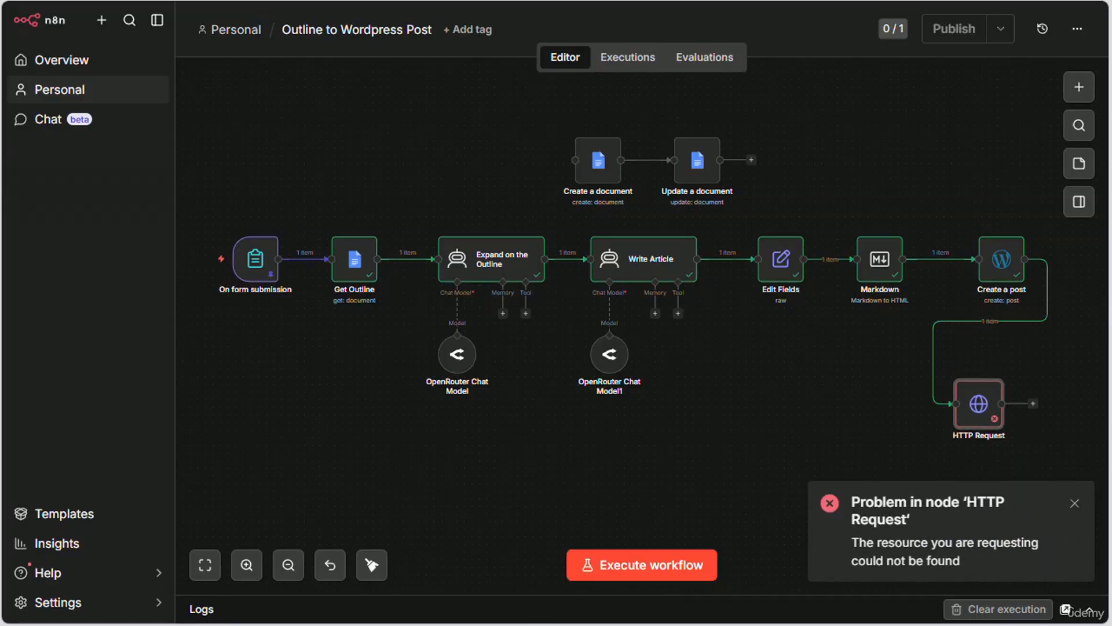
pyautogui.doubleClick(978, 402)
pyautogui.click(490, 236)
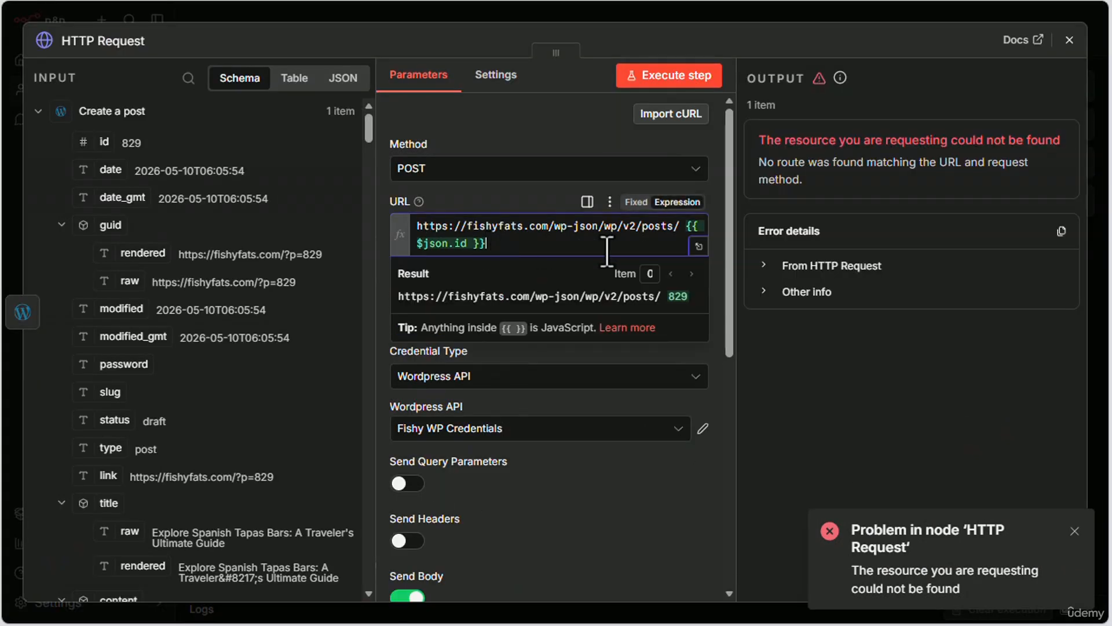
pyautogui.click(699, 247)
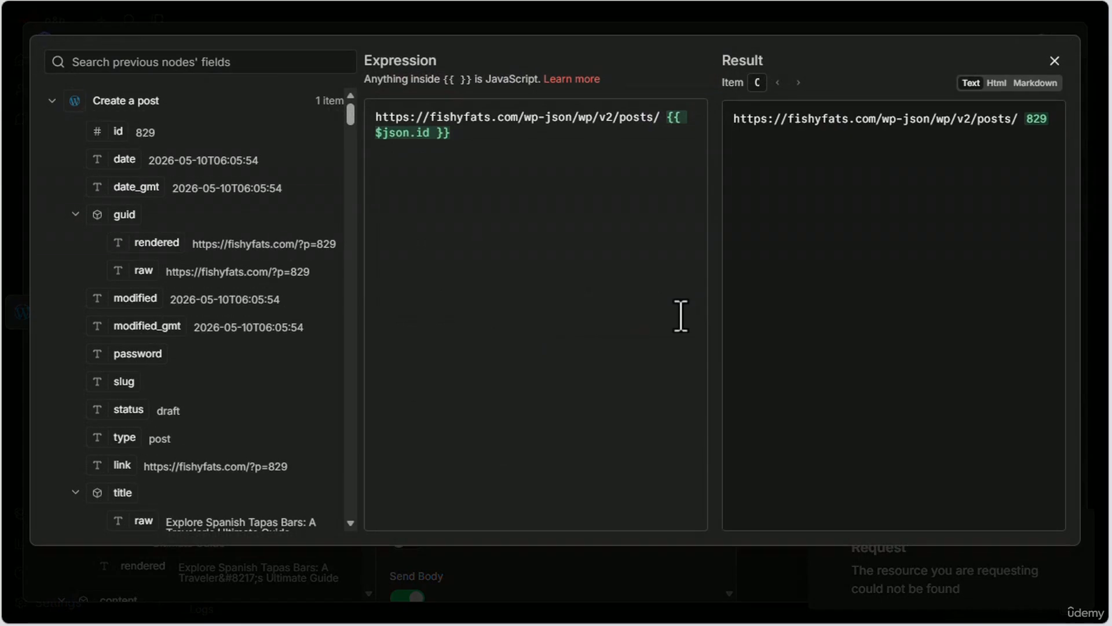
pyautogui.click(666, 116)
pyautogui.press('BackSpace')
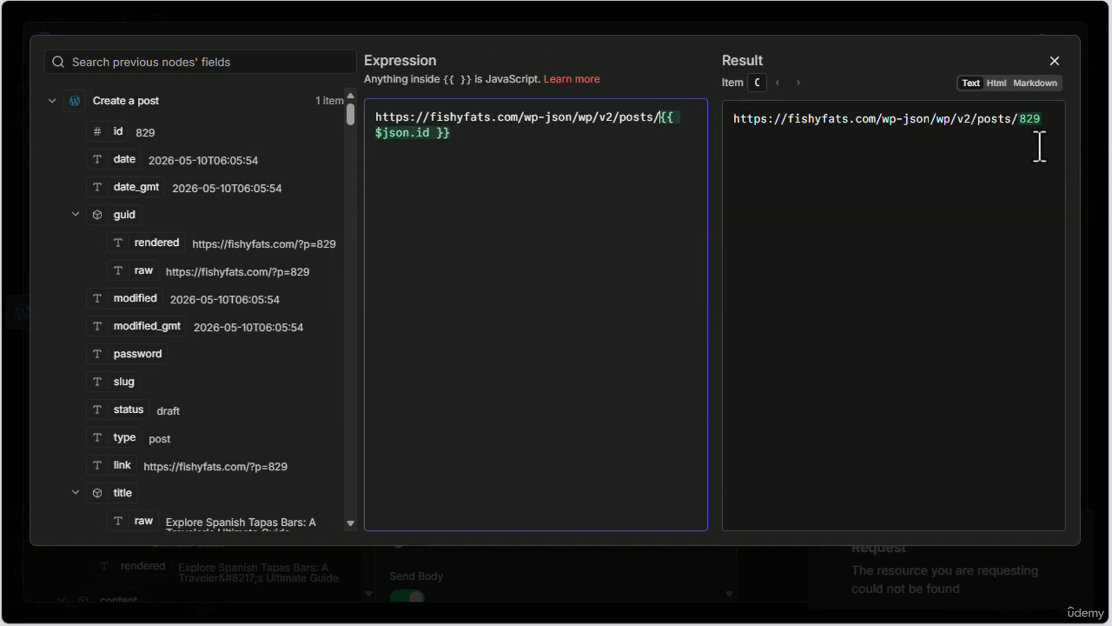
pyautogui.click(1054, 61)
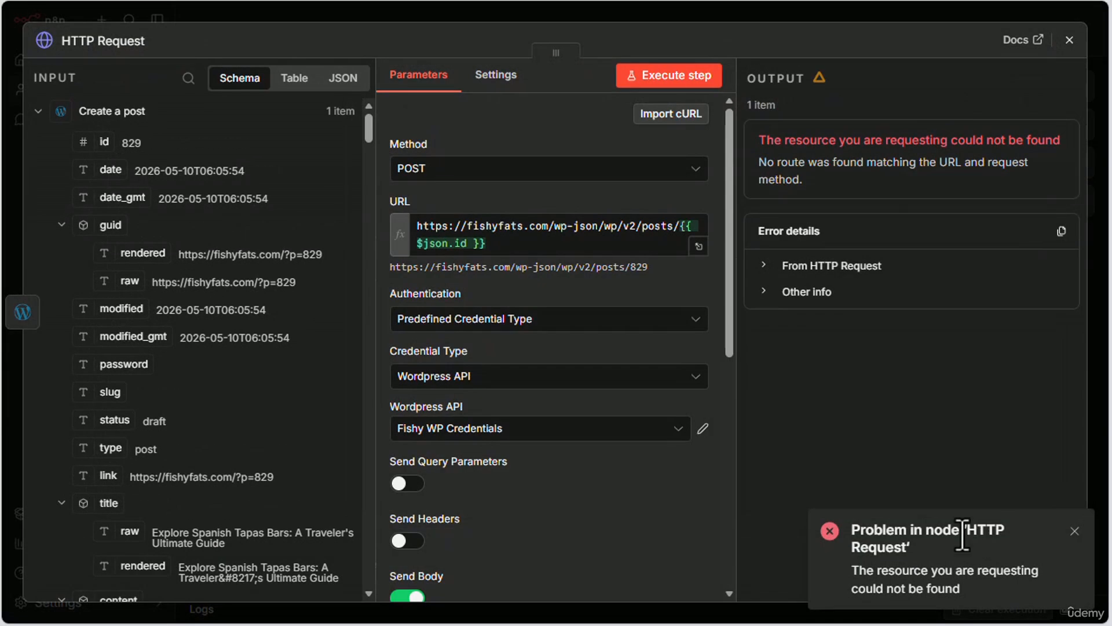
pyautogui.click(1069, 41)
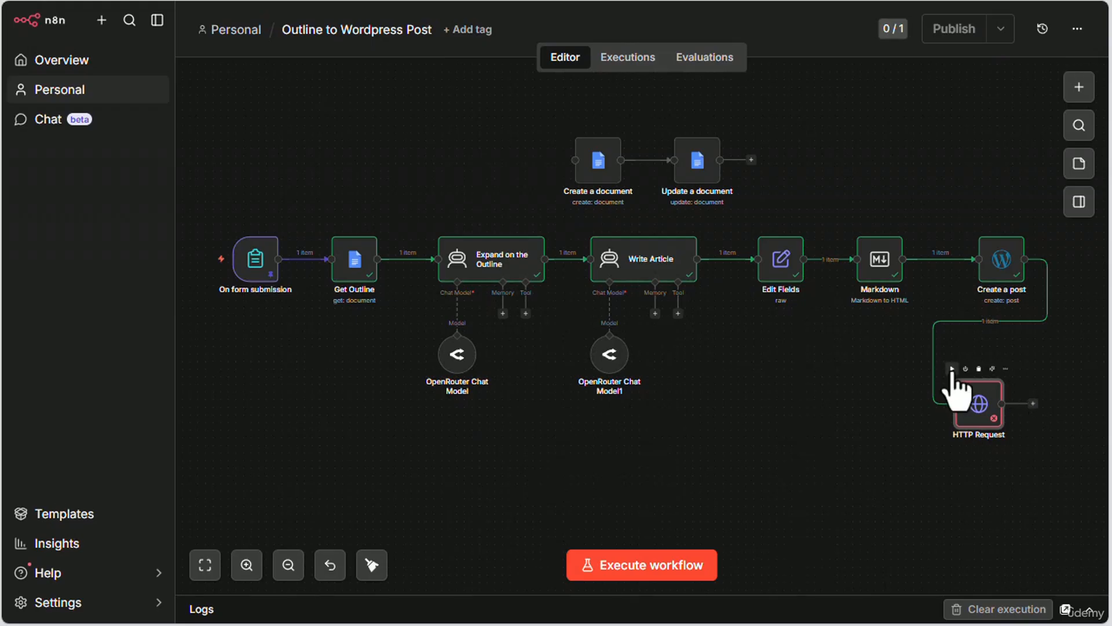
# Step: Execute the HTTP Request node again and check the draft post's excerpt in WordPress
pyautogui.click(952, 369)
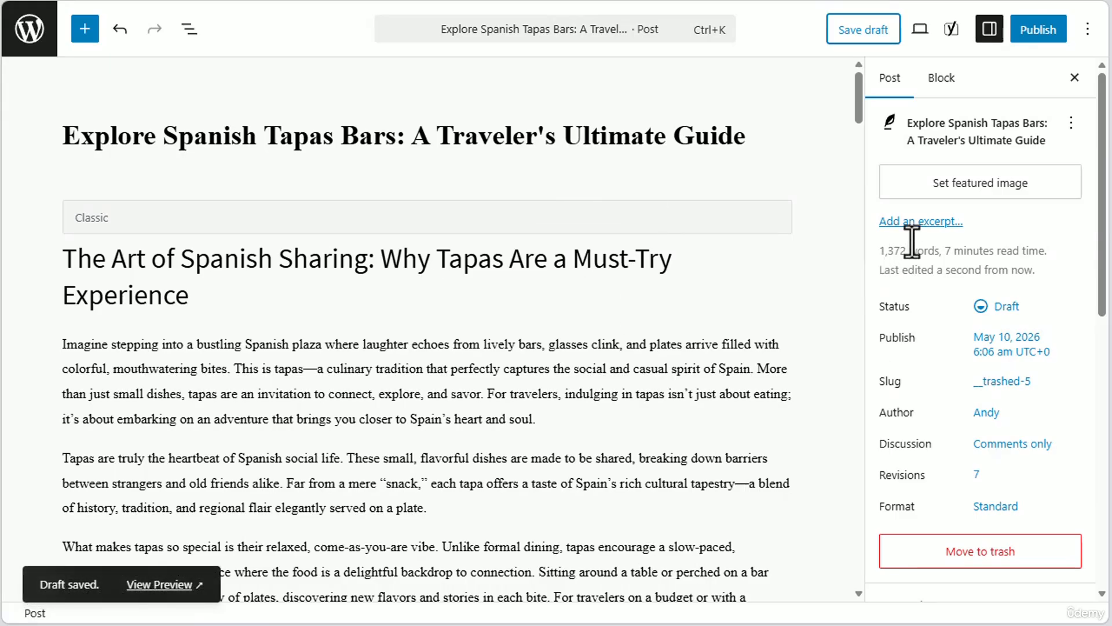
pyautogui.click(925, 224)
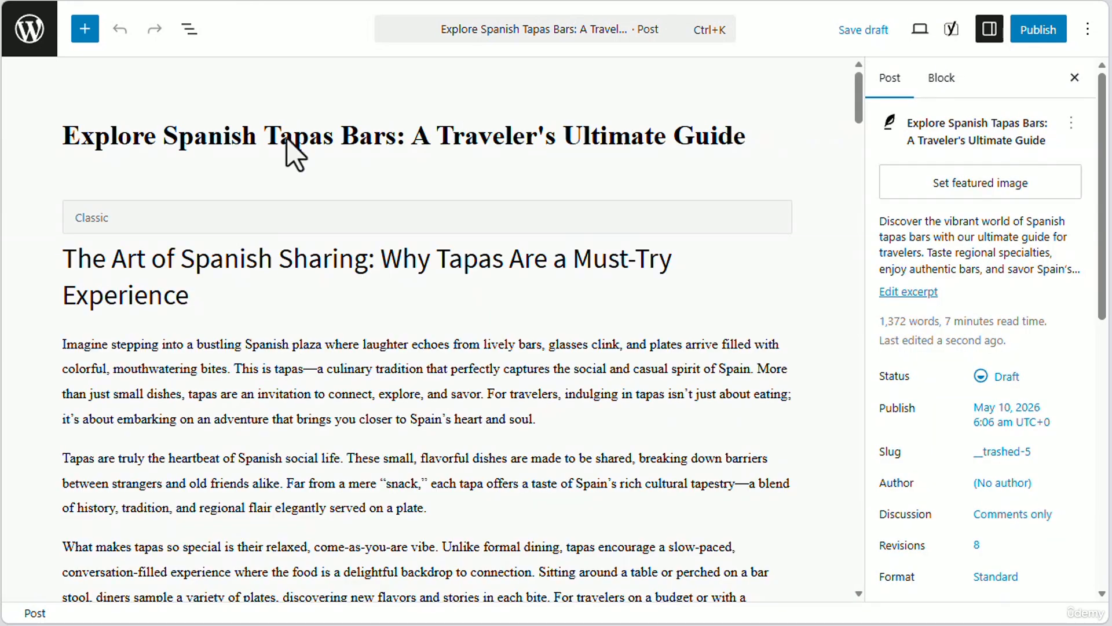
pyautogui.click(892, 295)
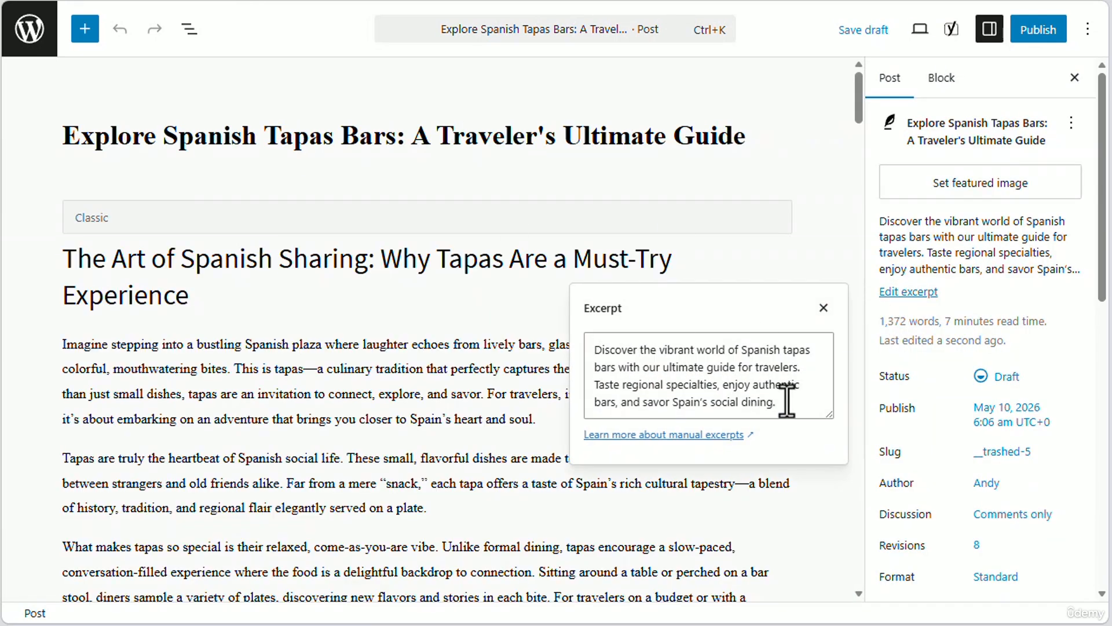
pyautogui.moveTo(783, 398)
pyautogui.mouseDown()
pyautogui.moveTo(593, 347)
pyautogui.moveTo(795, 397)
pyautogui.mouseUp()
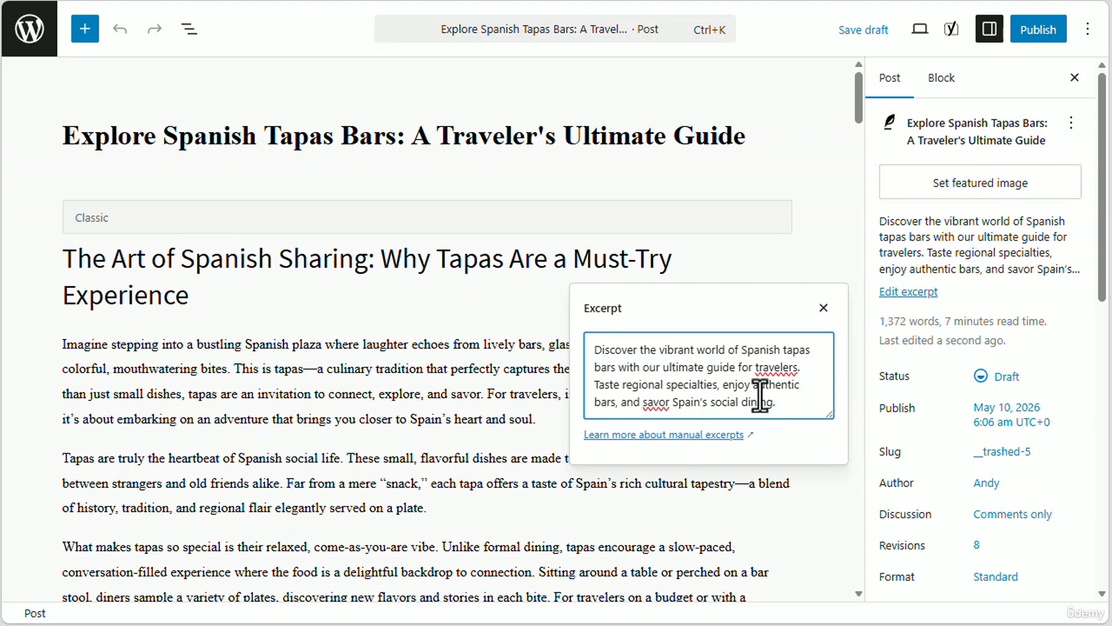
pyautogui.click(490, 380)
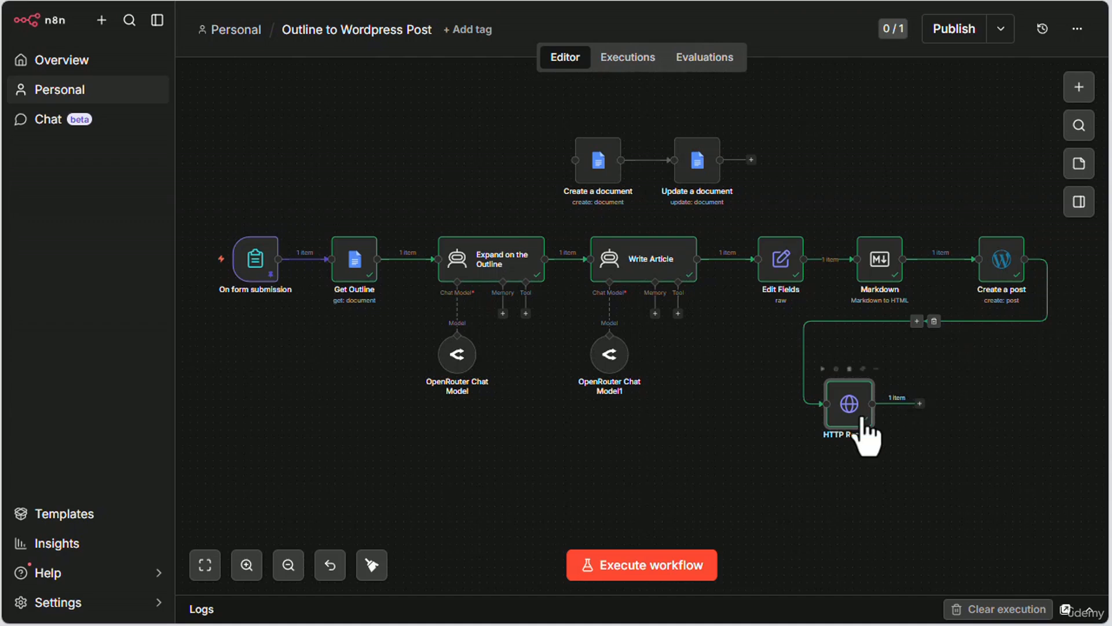
# Step: Reposition the HTTP Request node on the n8n canvas below the Markdown node
pyautogui.moveTo(846, 400); pyautogui.dragTo(864, 383)
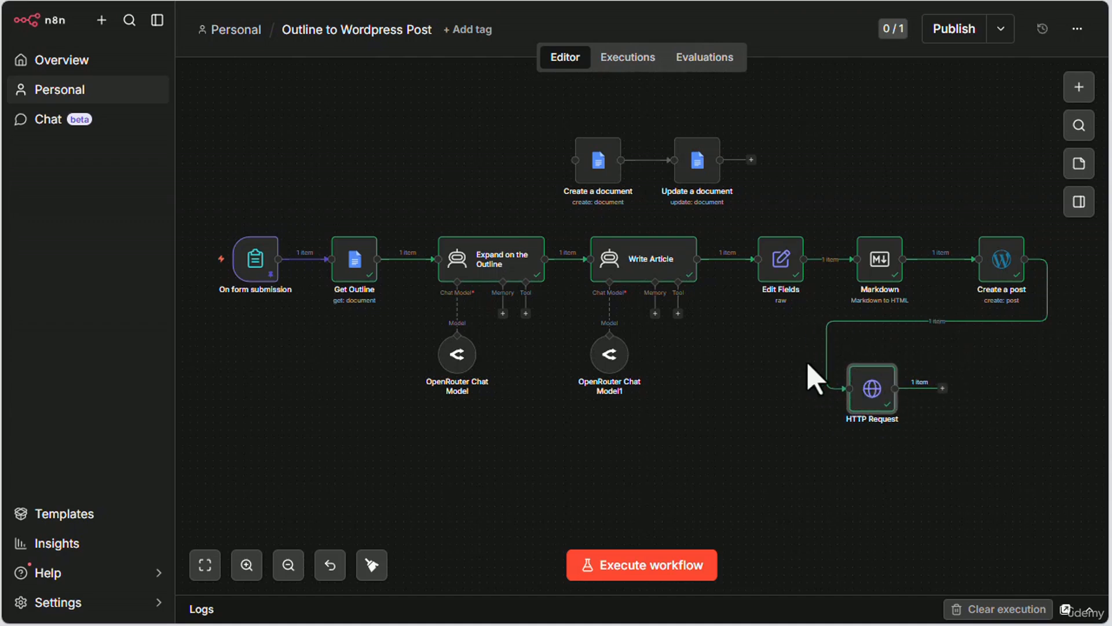